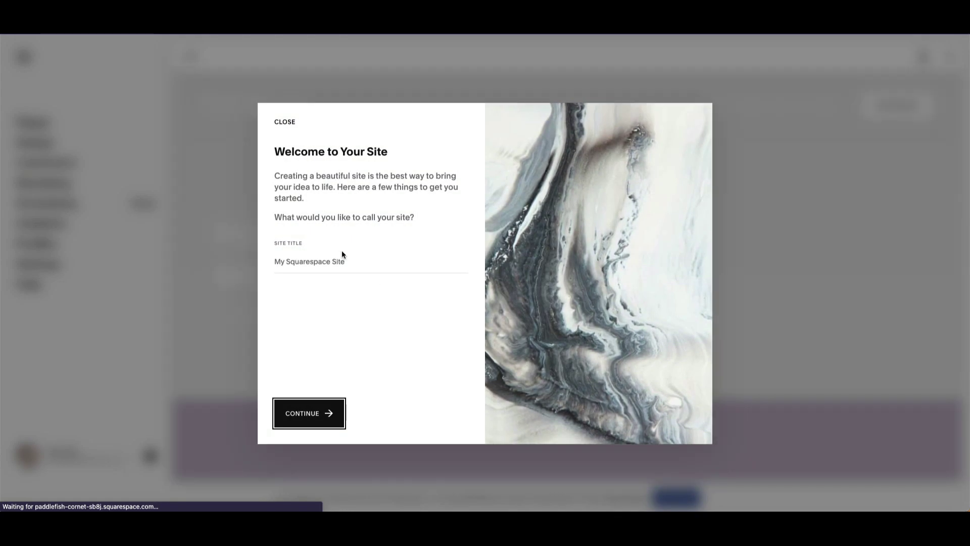
# - Title the site 'Bingework Funnels' and go through the welcome tour to Get Started
pyautogui.click(347, 258)
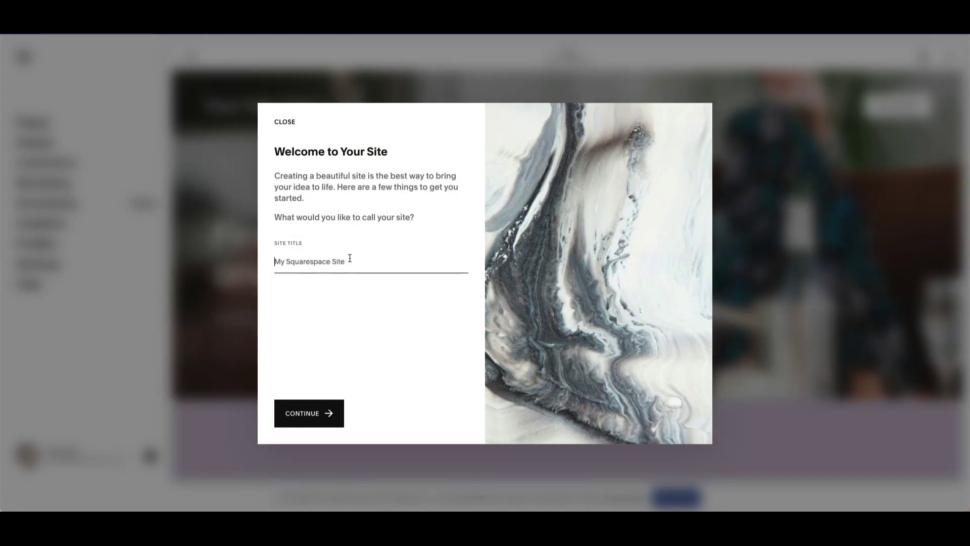
pyautogui.write('Bingework Funnels')
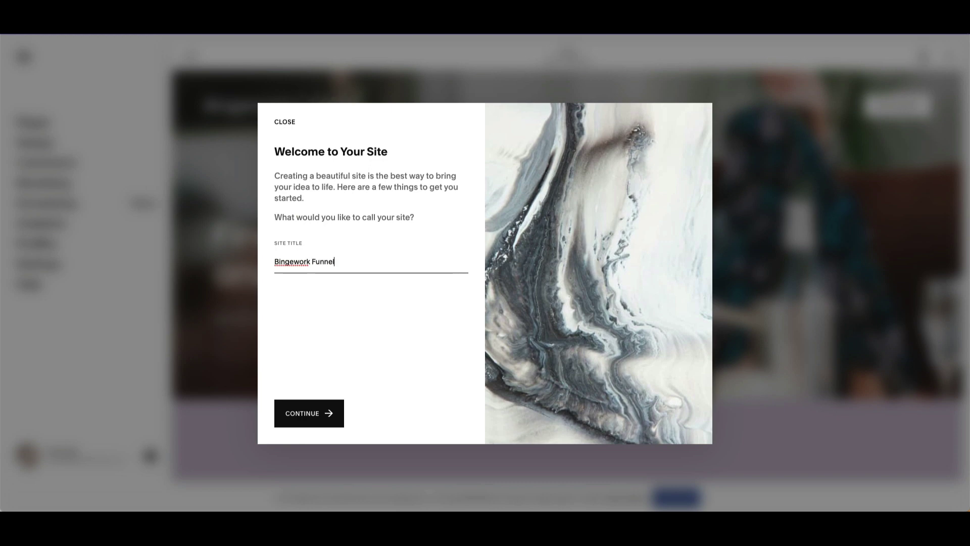
pyautogui.click(305, 404)
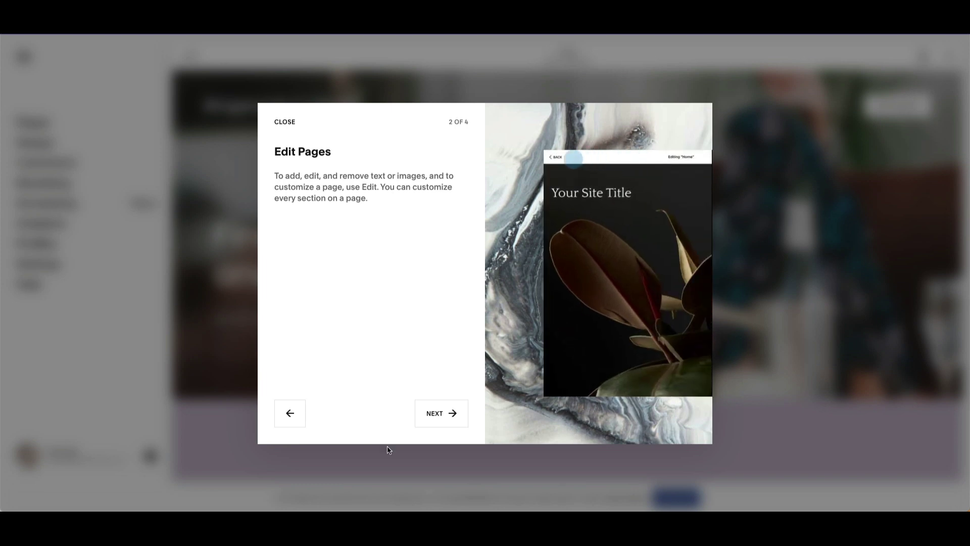
pyautogui.click(434, 419)
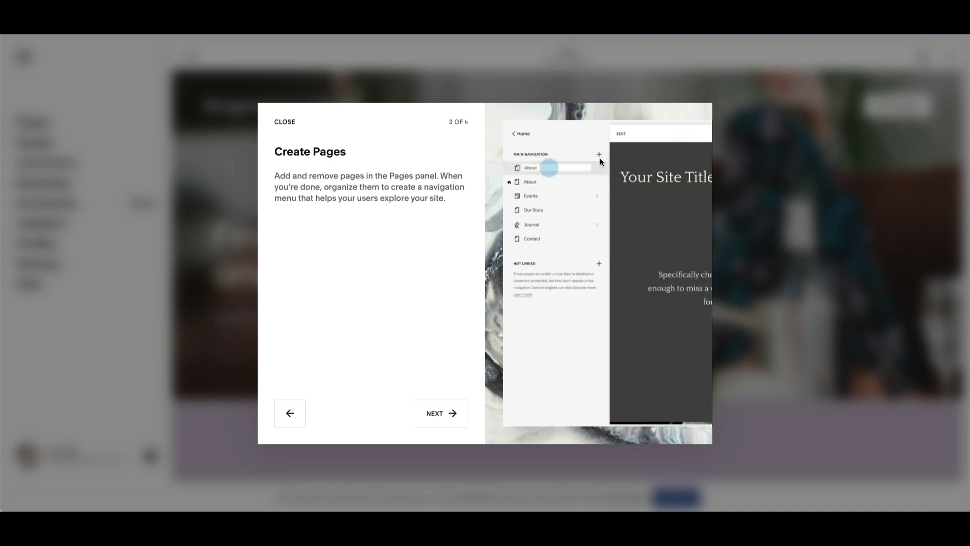
pyautogui.click(442, 414)
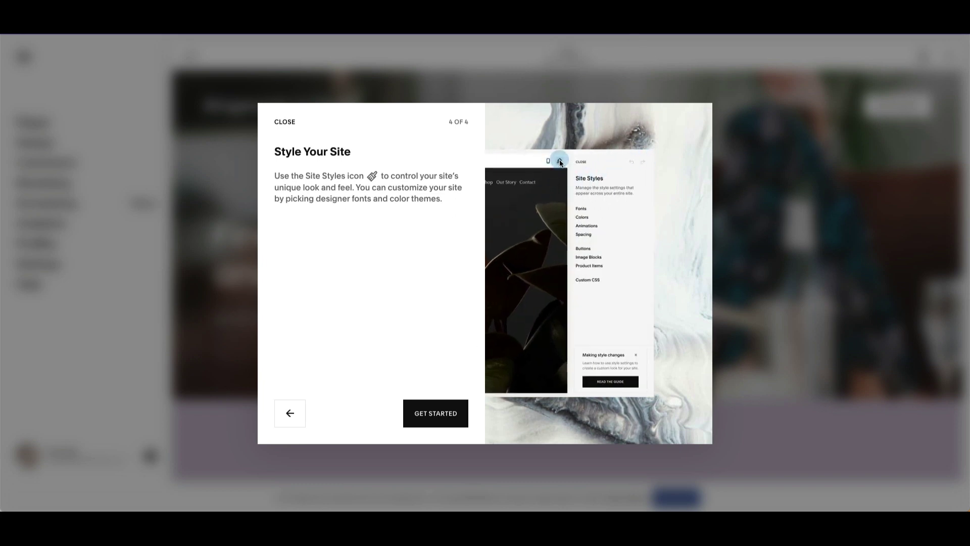
pyautogui.click(428, 419)
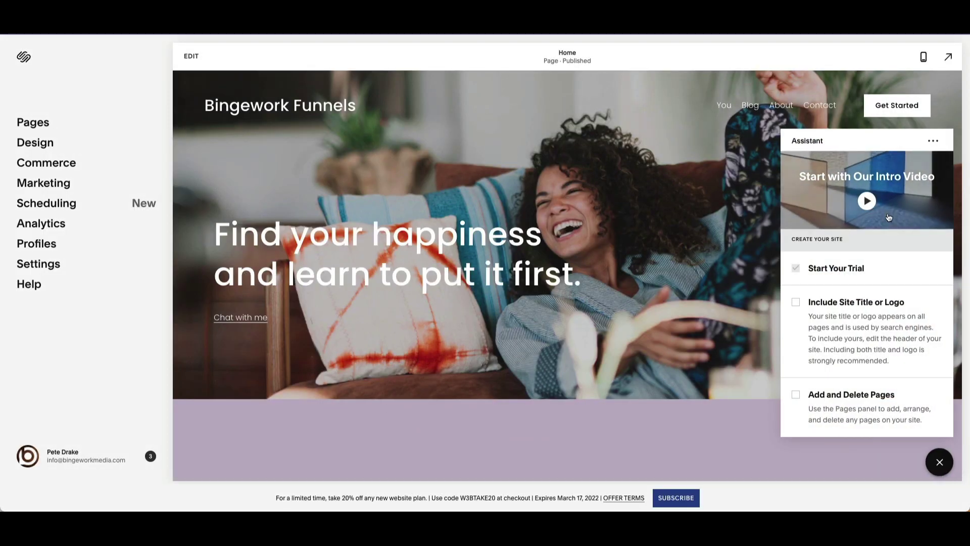
# - Close the setup assistant, then briefly enter and exit Home page editing
pyautogui.scroll(-6, 863, 283)
pyautogui.scroll(-5, 883, 380)
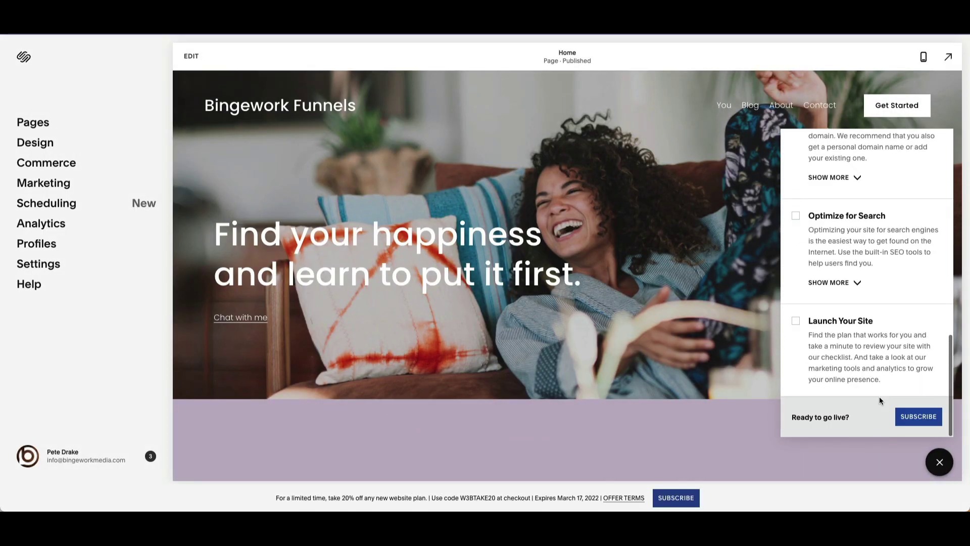
pyautogui.scroll(10, 883, 380)
pyautogui.click(940, 463)
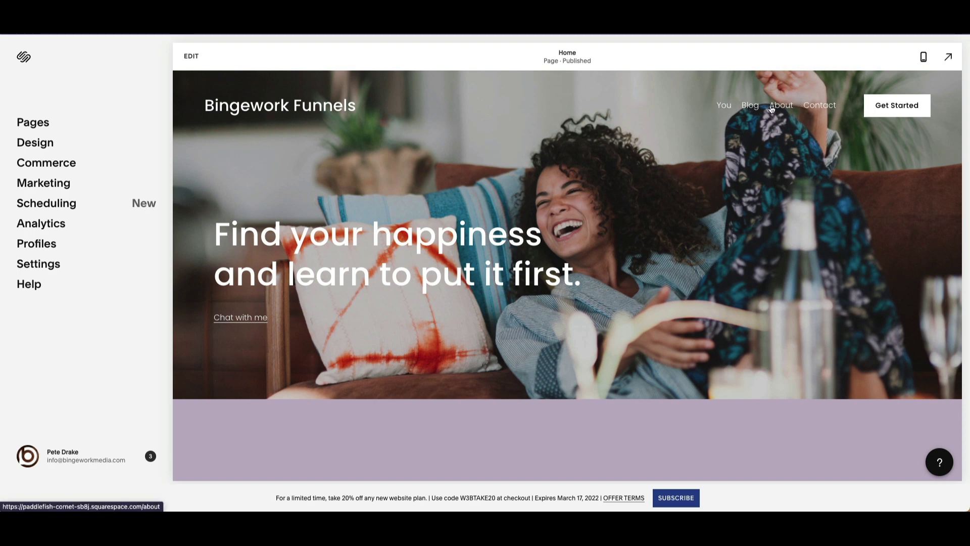
pyautogui.click(191, 57)
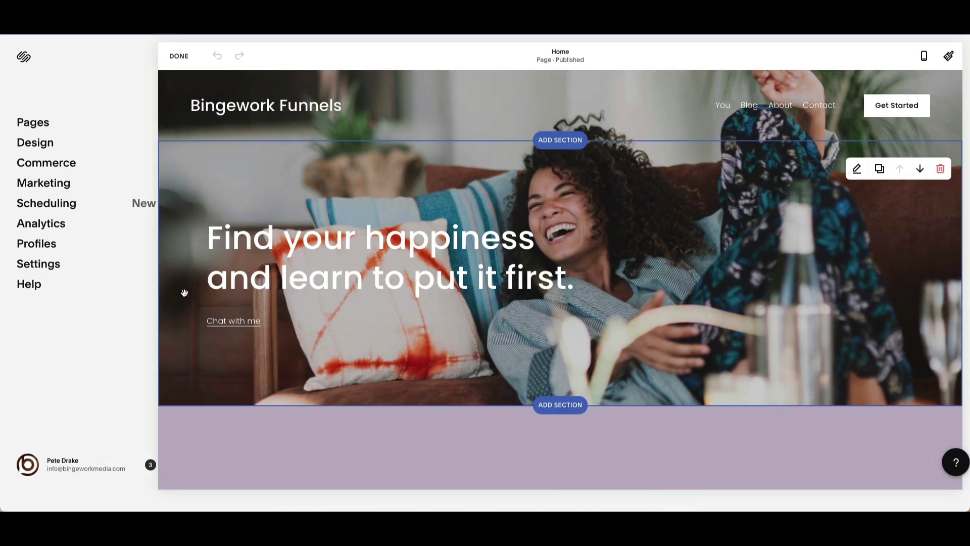
pyautogui.scroll(-10, 139, 501)
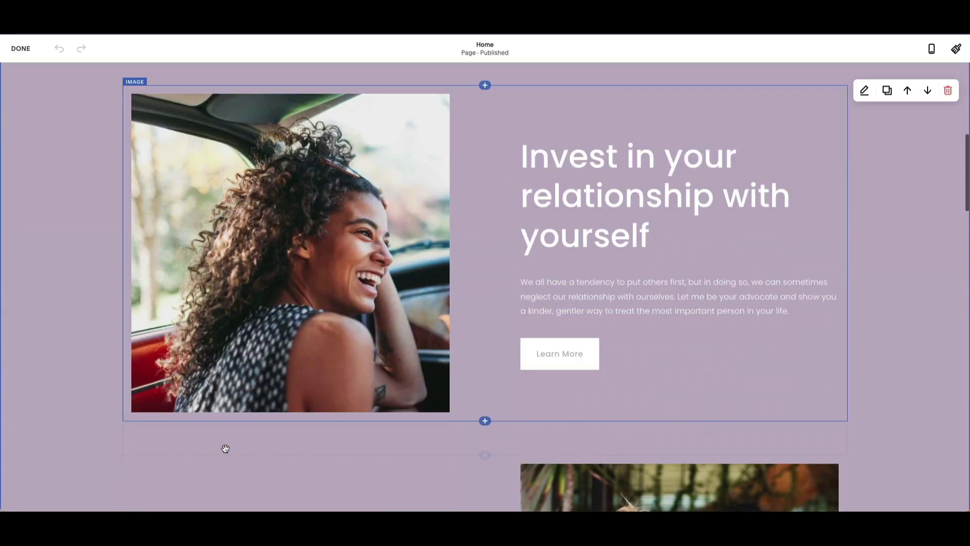
pyautogui.scroll(10, 233, 475)
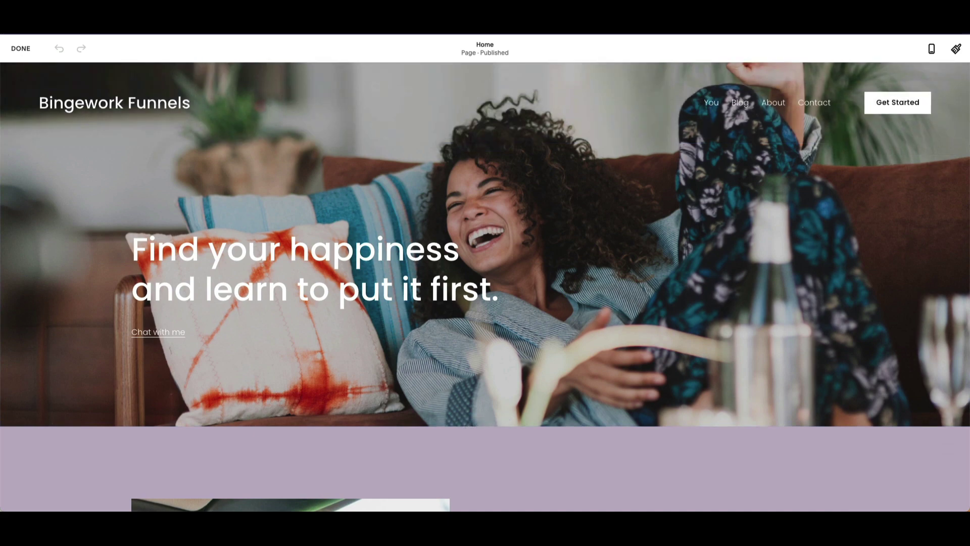
pyautogui.click(21, 48)
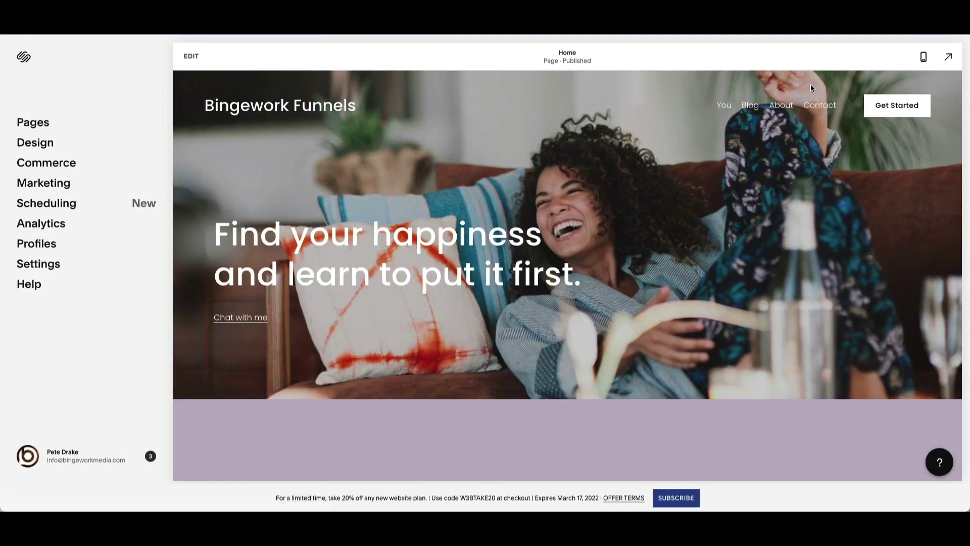
# - Preview the Blog, About, Contact and You pages, then bring up the Pages list
pyautogui.click(752, 108)
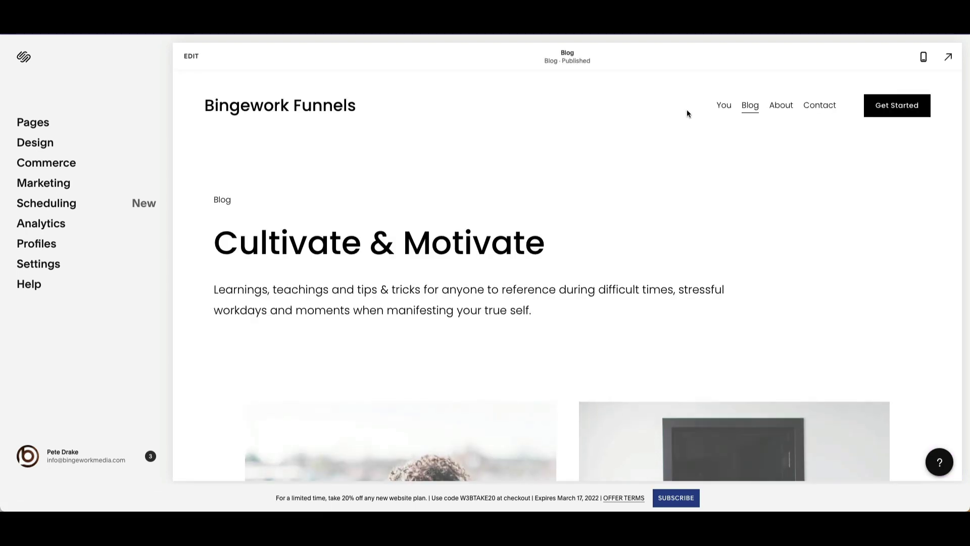
pyautogui.click(783, 108)
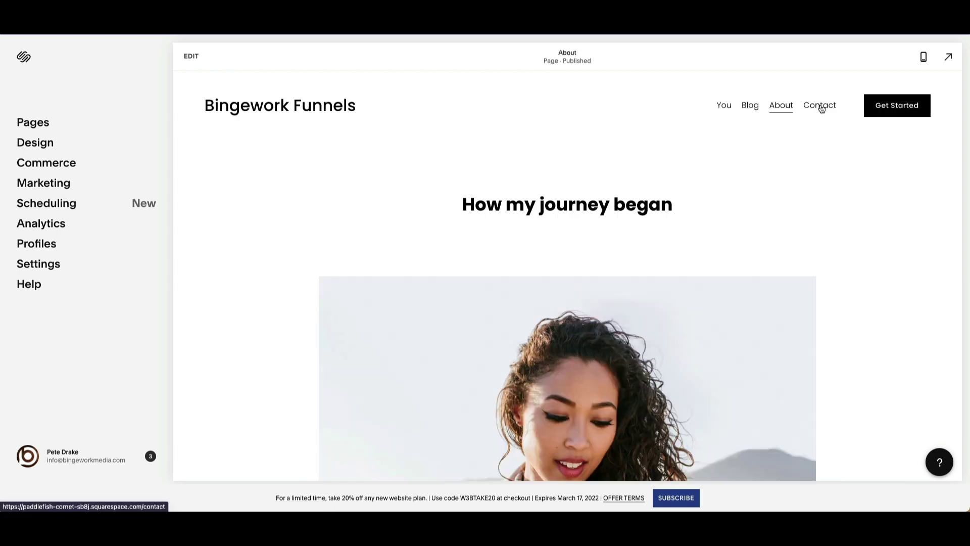
pyautogui.click(822, 109)
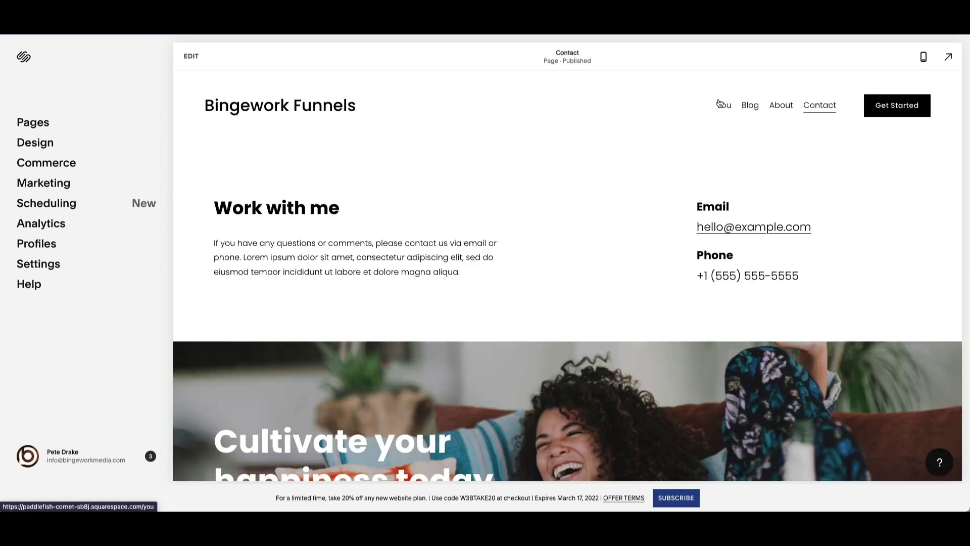
pyautogui.click(723, 107)
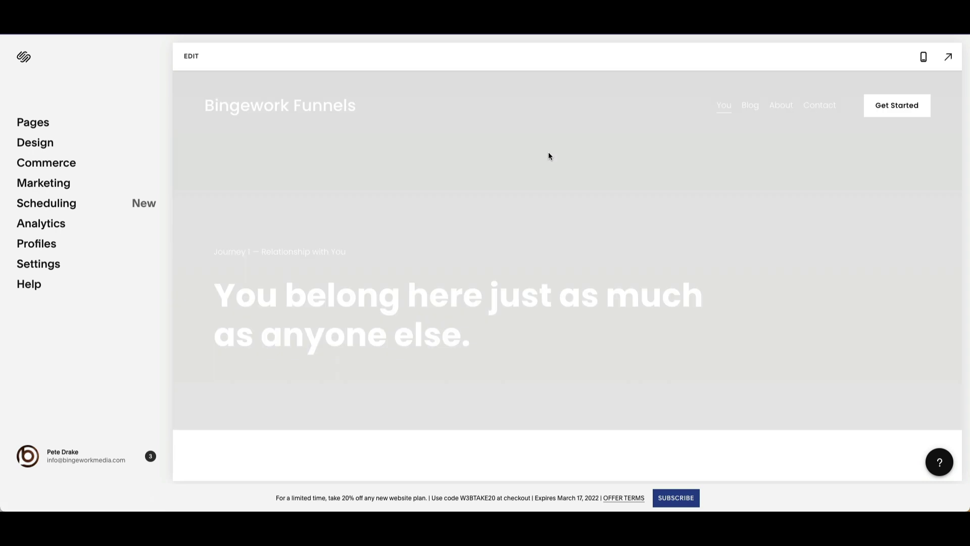
pyautogui.scroll(-10, 605, 144)
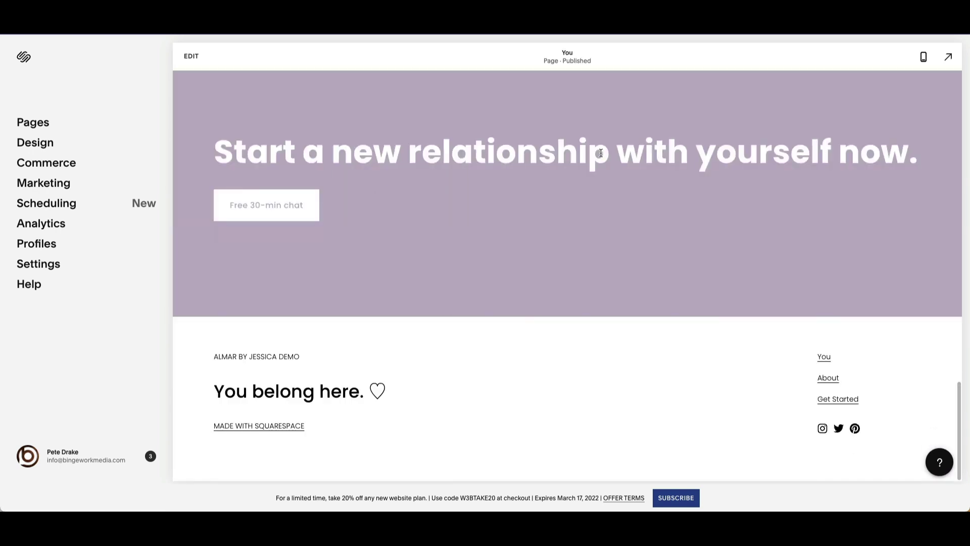
pyautogui.scroll(10, 639, 425)
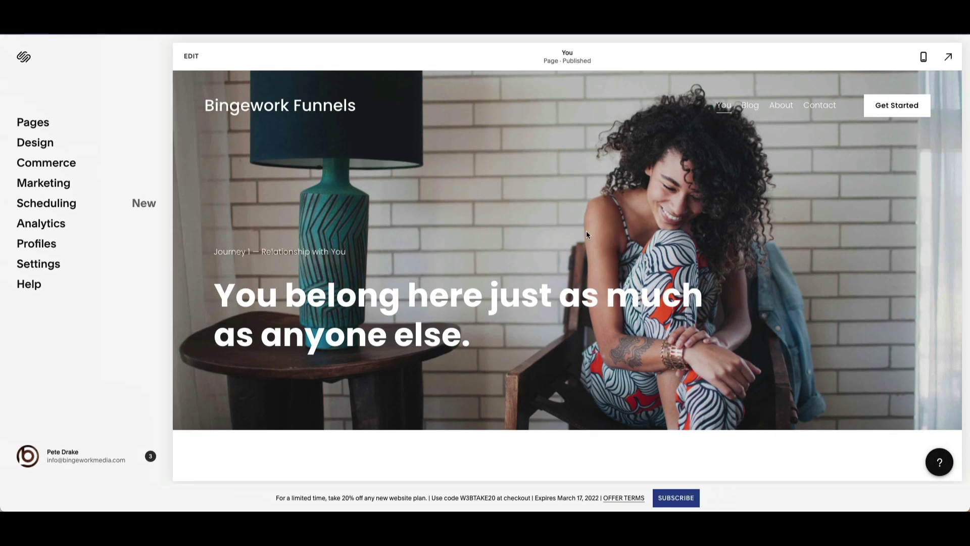
pyautogui.click(50, 123)
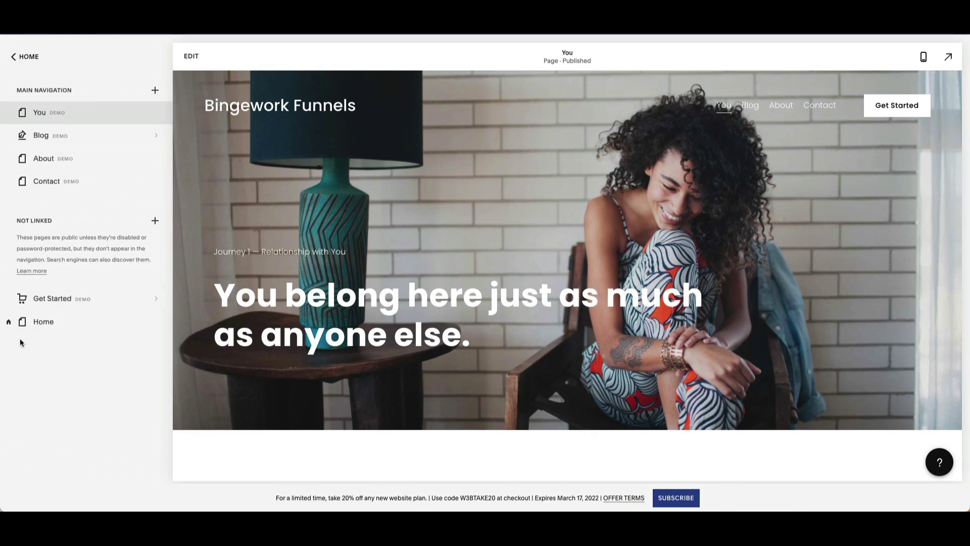
# - Move the unlinked Home page to the top of Main Navigation above You and edit it
pyautogui.click(37, 323)
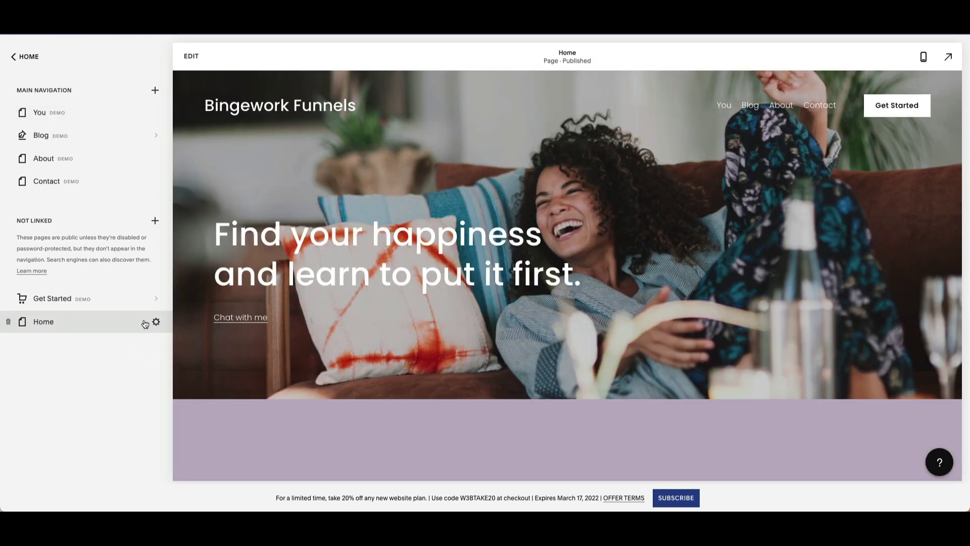
pyautogui.click(156, 321)
pyautogui.press('Escape')
pyautogui.moveTo(84, 322); pyautogui.dragTo(90, 107)
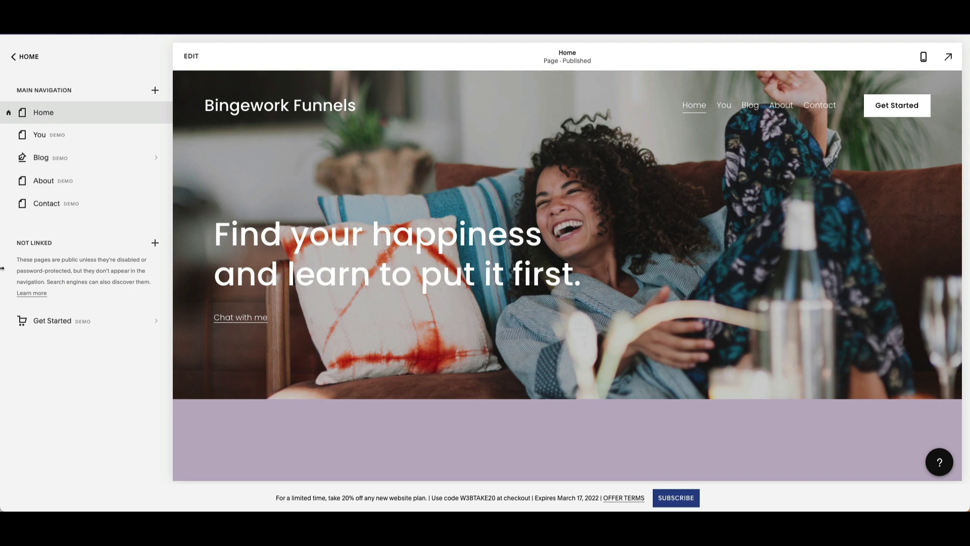
pyautogui.click(63, 135)
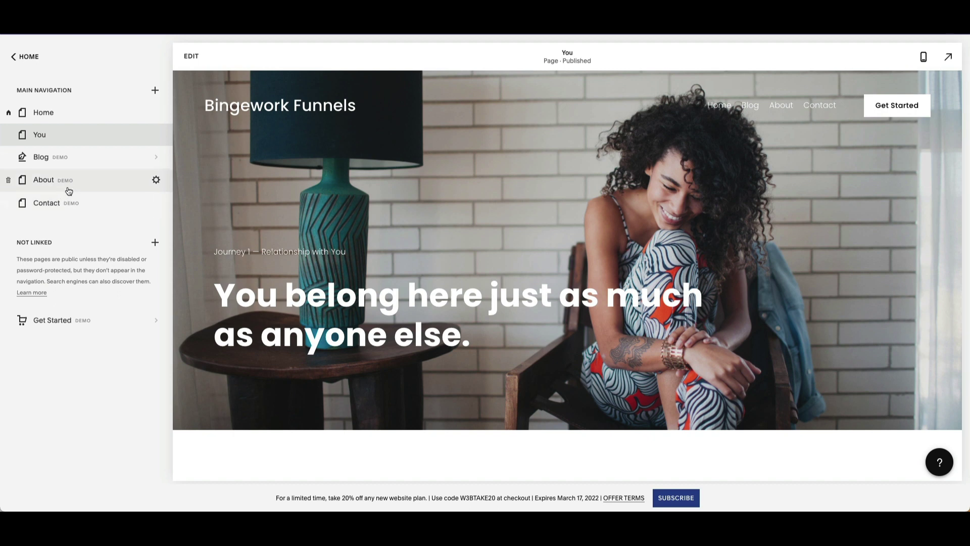
pyautogui.click(56, 120)
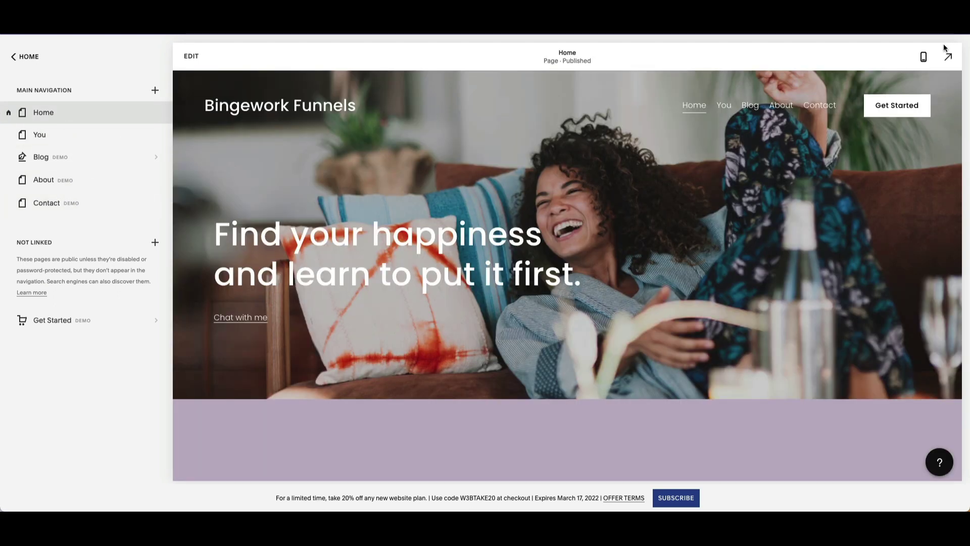
pyautogui.click(199, 61)
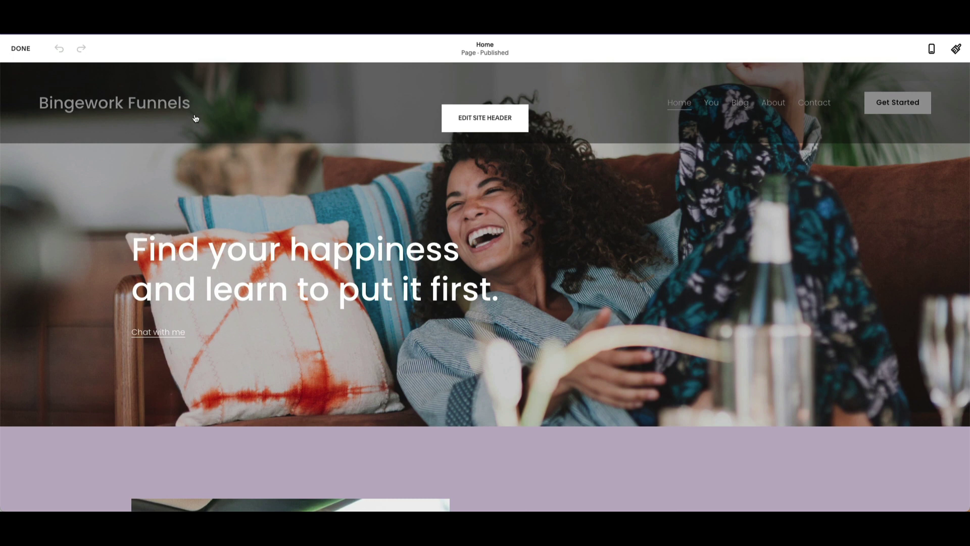
# - Look over the site header's site title and logo settings
pyautogui.click(501, 112)
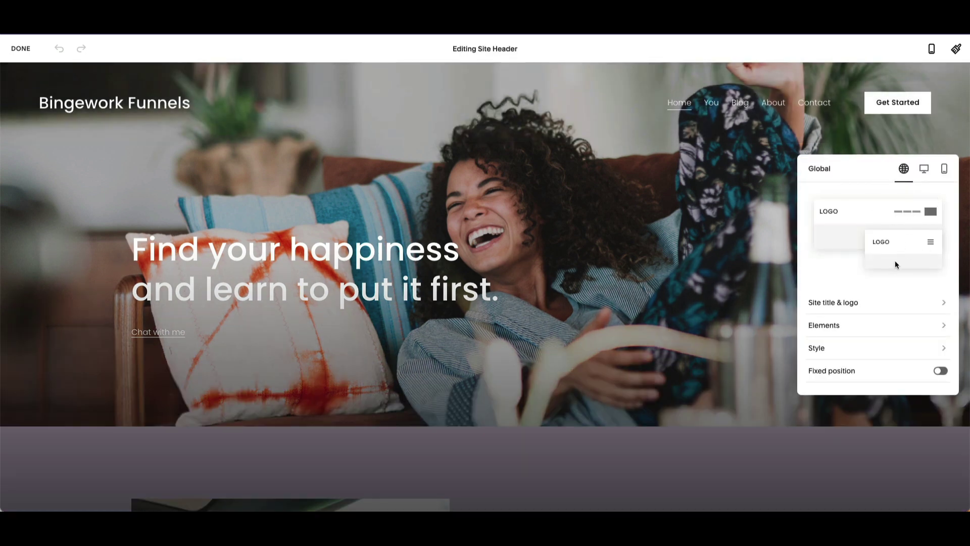
pyautogui.scroll(-1, 879, 342)
pyautogui.click(879, 286)
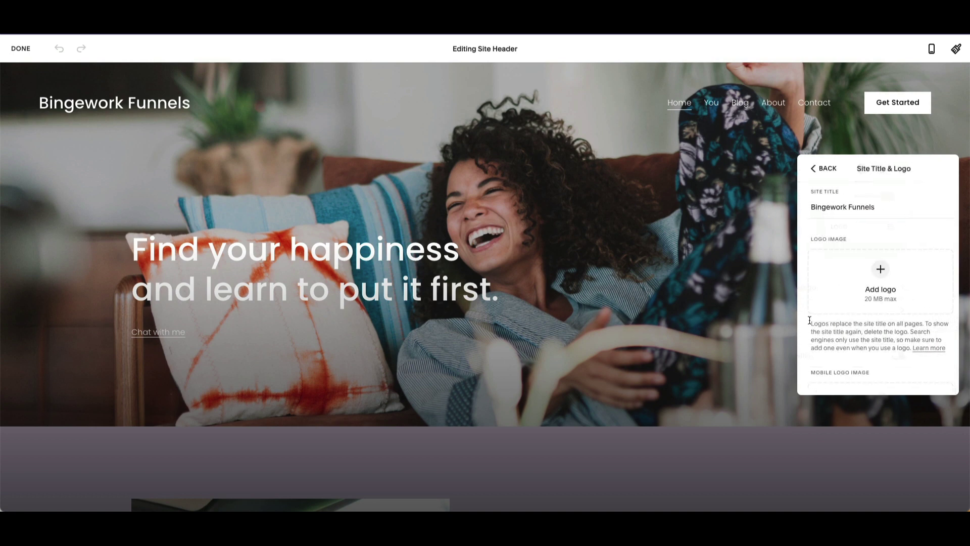
pyautogui.scroll(-3, 878, 302)
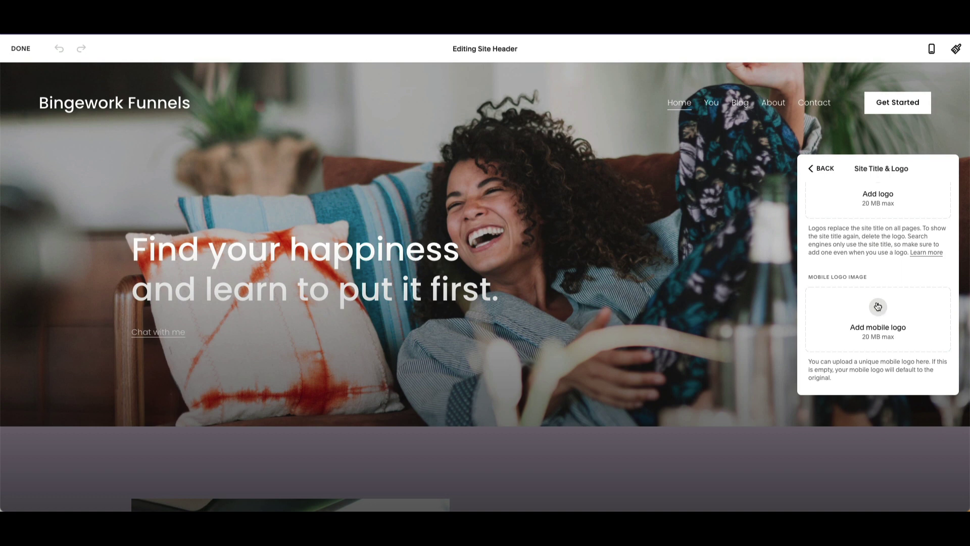
pyautogui.scroll(2, 877, 318)
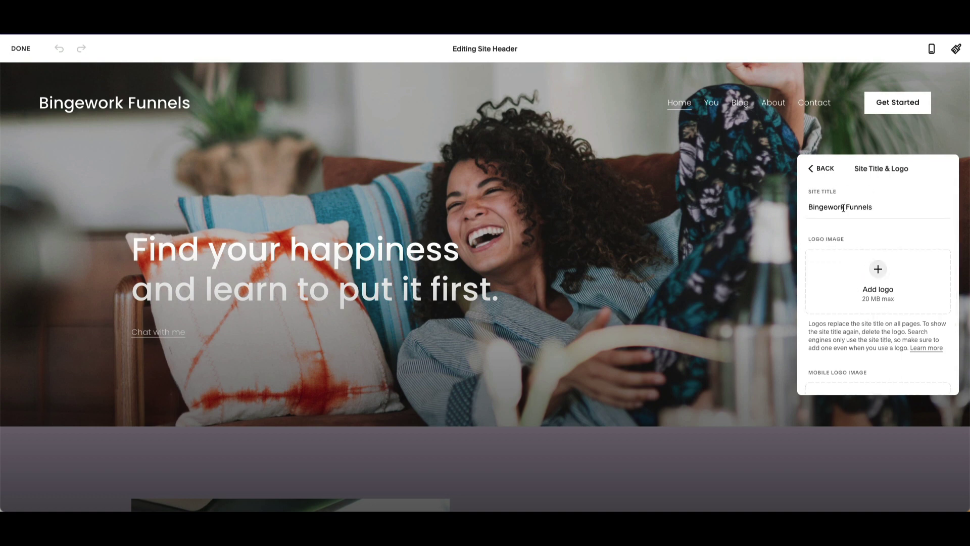
pyautogui.click(820, 169)
# - Keep header social links shown after toggling them, and review the social links list and icon size
pyautogui.click(844, 311)
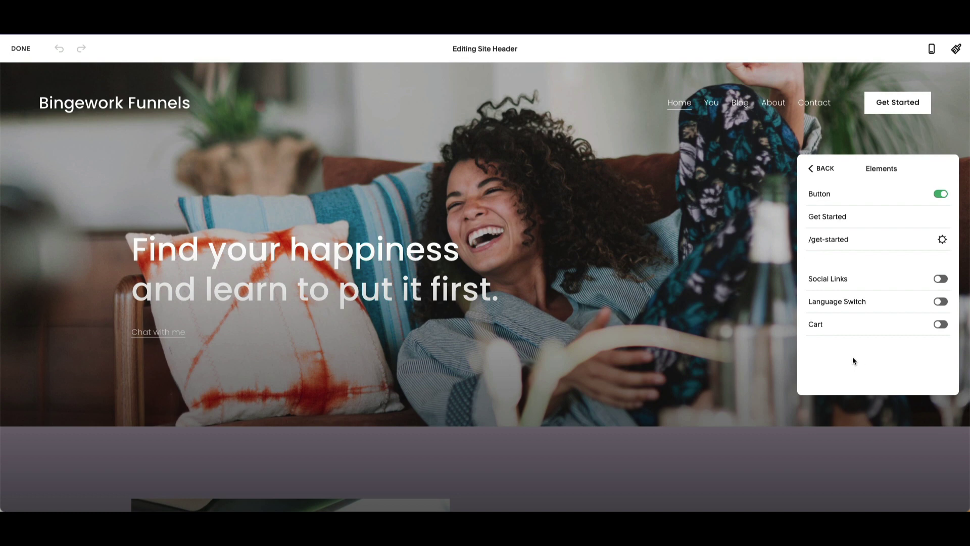
pyautogui.click(940, 279)
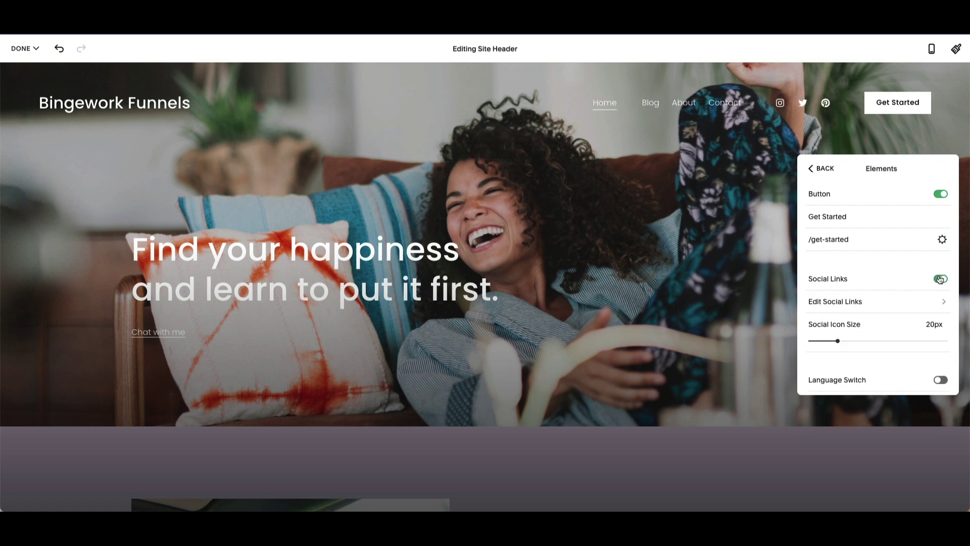
pyautogui.click(940, 278)
pyautogui.click(940, 279)
pyautogui.click(940, 278)
pyautogui.click(940, 279)
pyautogui.scroll(-1, 934, 291)
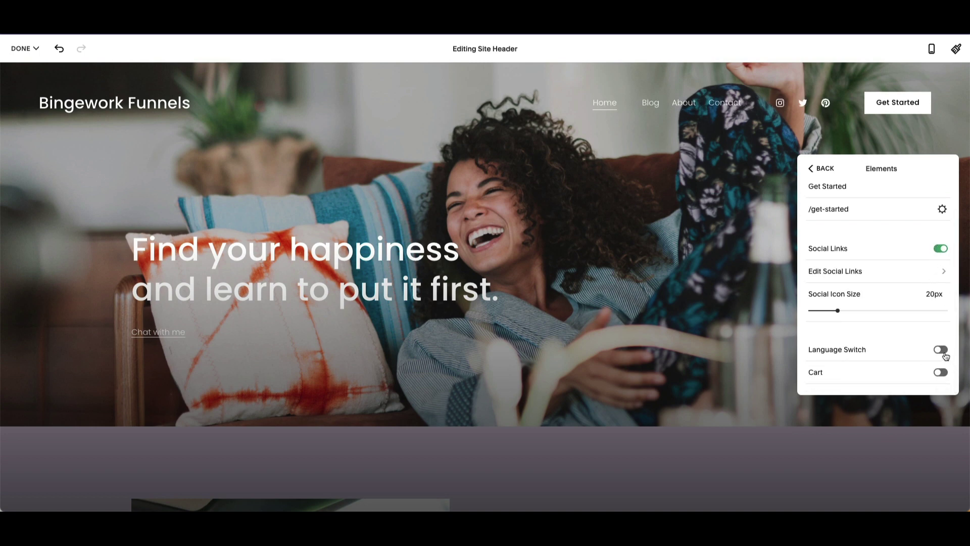
pyautogui.click(927, 273)
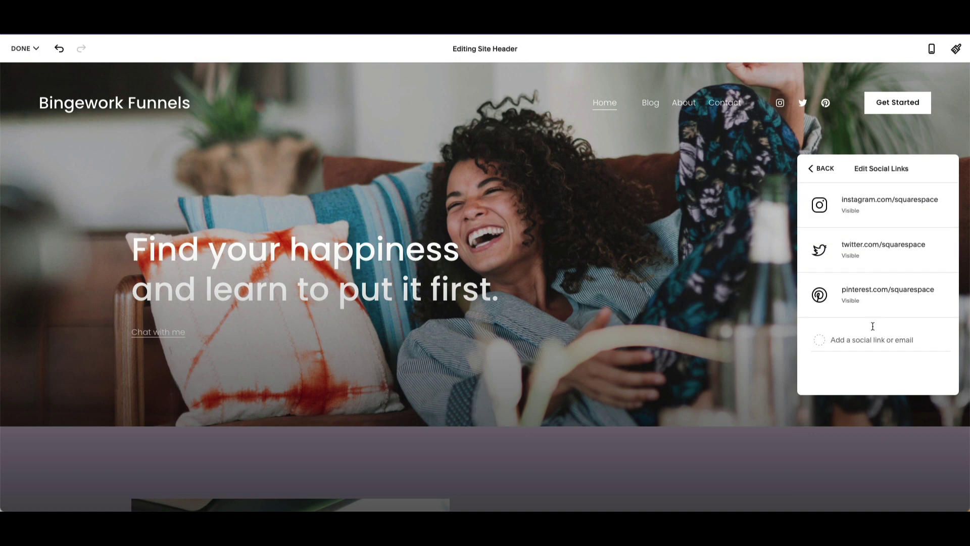
pyautogui.click(833, 172)
pyautogui.scroll(-1, 888, 342)
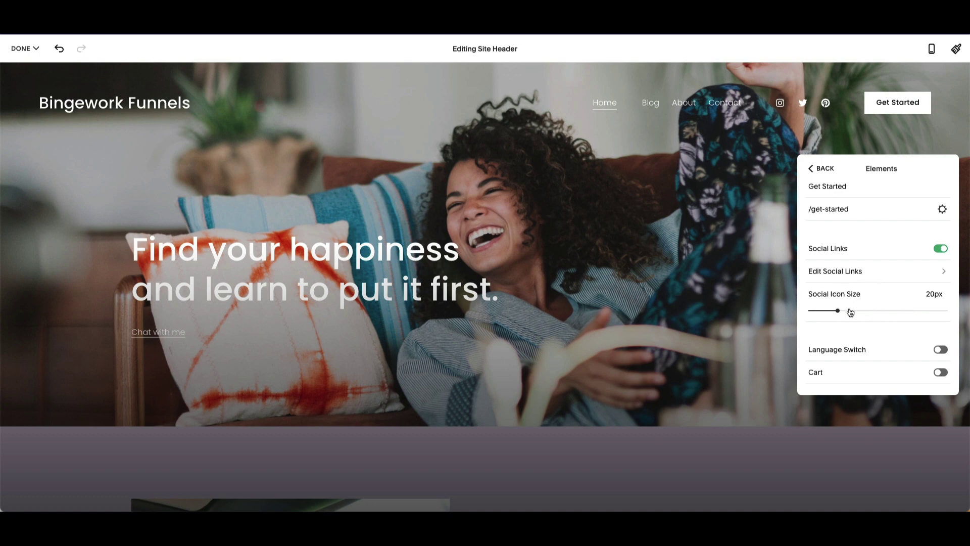
pyautogui.moveTo(837, 310)
pyautogui.mouseDown()
pyautogui.moveTo(939, 309)
pyautogui.moveTo(838, 309)
pyautogui.mouseUp()
# - Try the header language switch, dismiss the multilingual notice, and return to main header settings
pyautogui.click(939, 350)
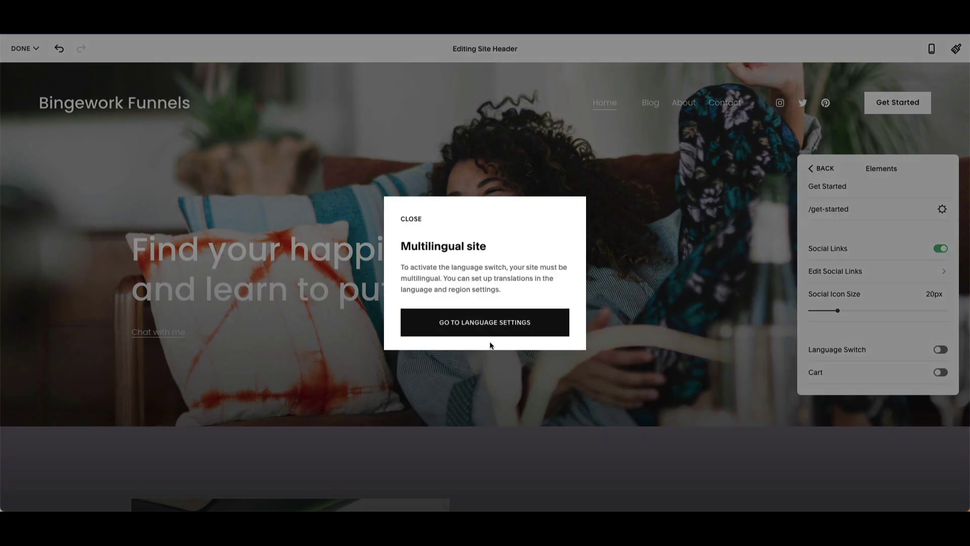
pyautogui.click(411, 218)
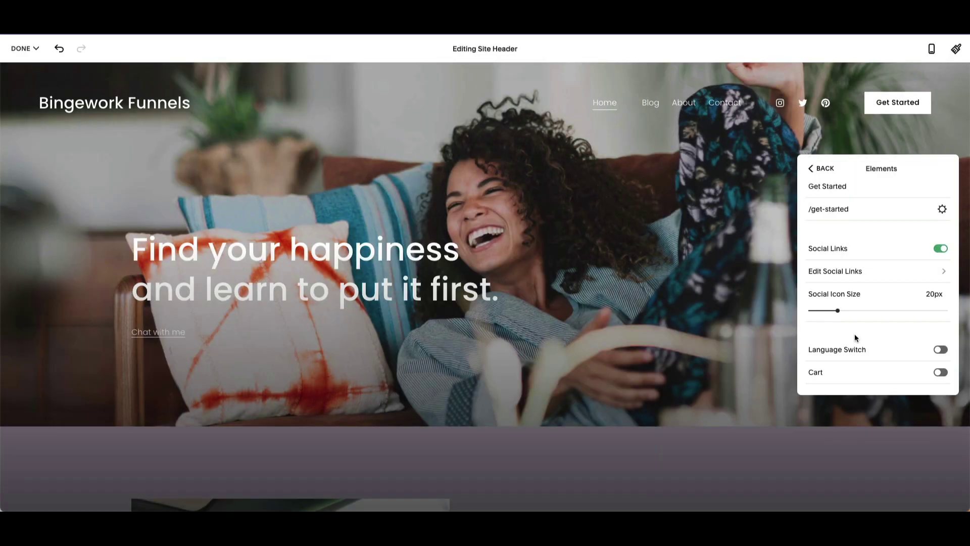
pyautogui.click(821, 168)
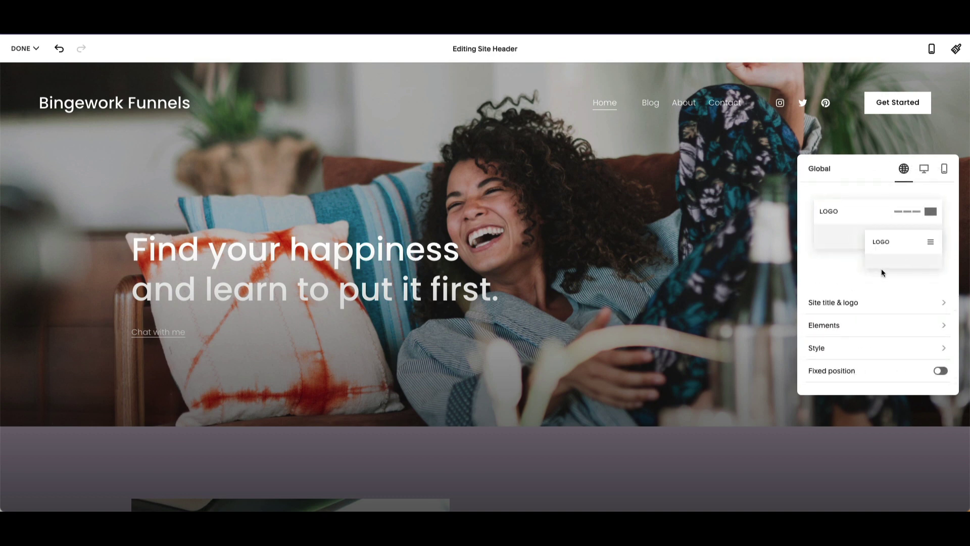
pyautogui.scroll(1, 859, 223)
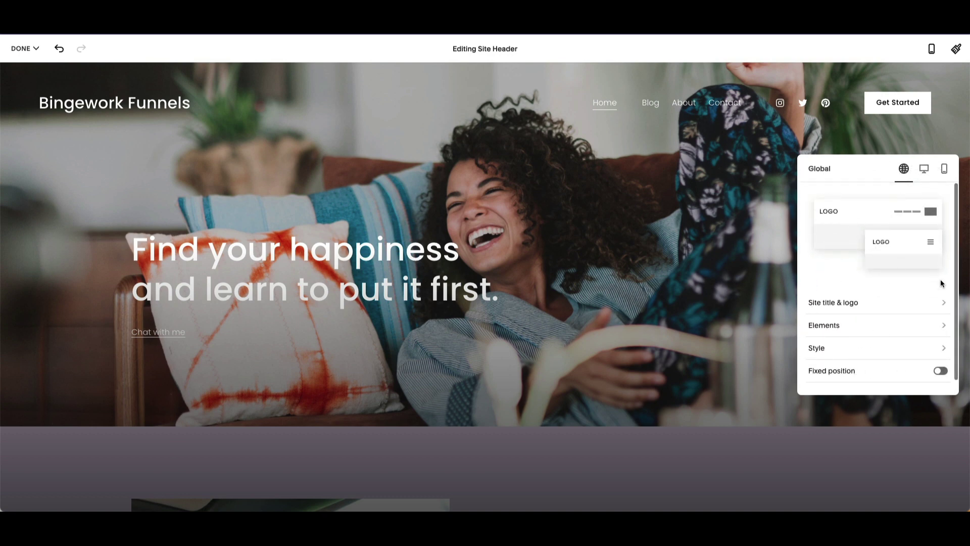
# - Leave header editing and set the hero section height to Large after trying Small and Medium
pyautogui.click(603, 192)
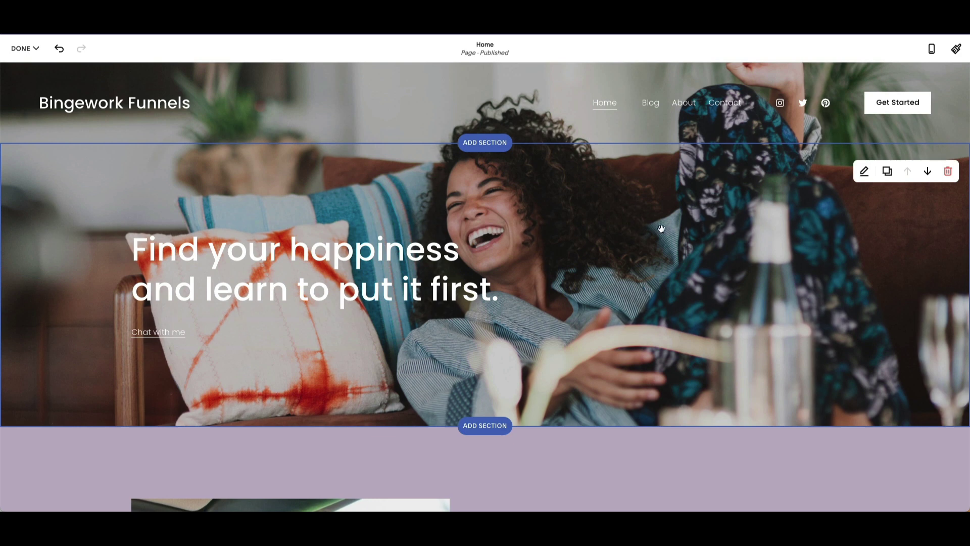
pyautogui.click(867, 173)
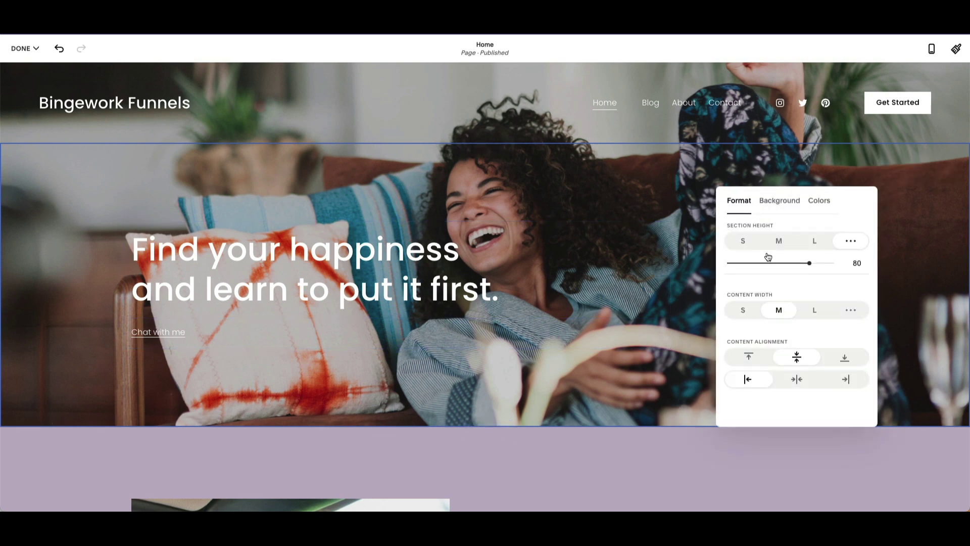
pyautogui.click(779, 242)
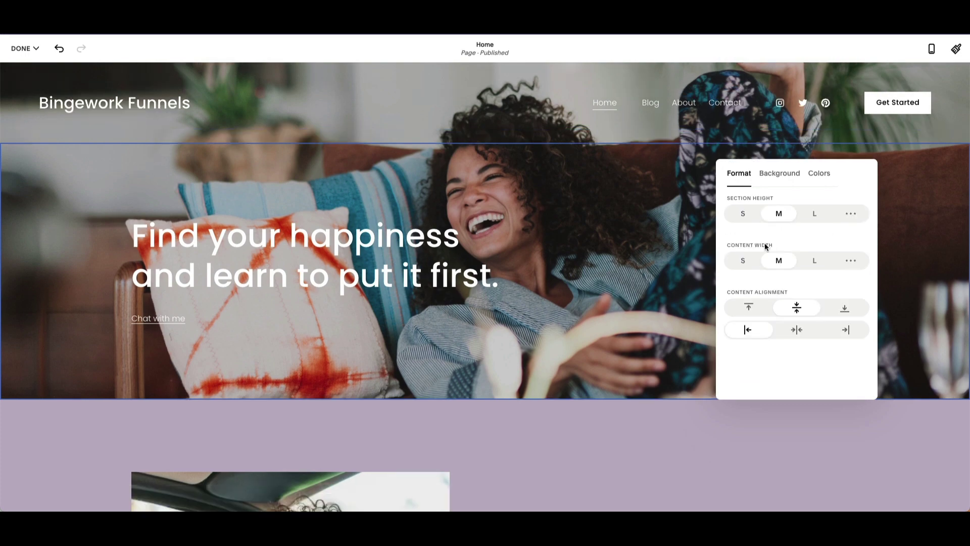
pyautogui.click(744, 217)
pyautogui.click(815, 198)
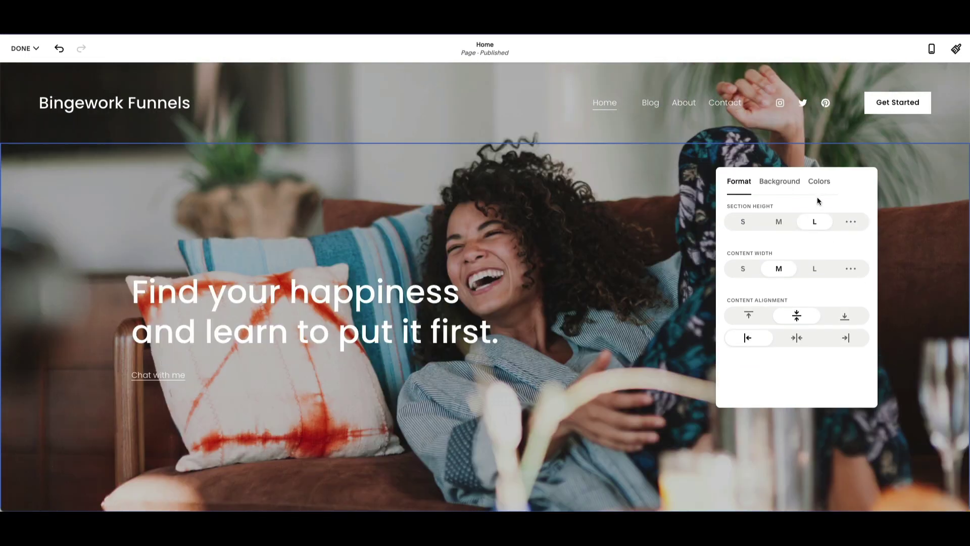
pyautogui.click(778, 223)
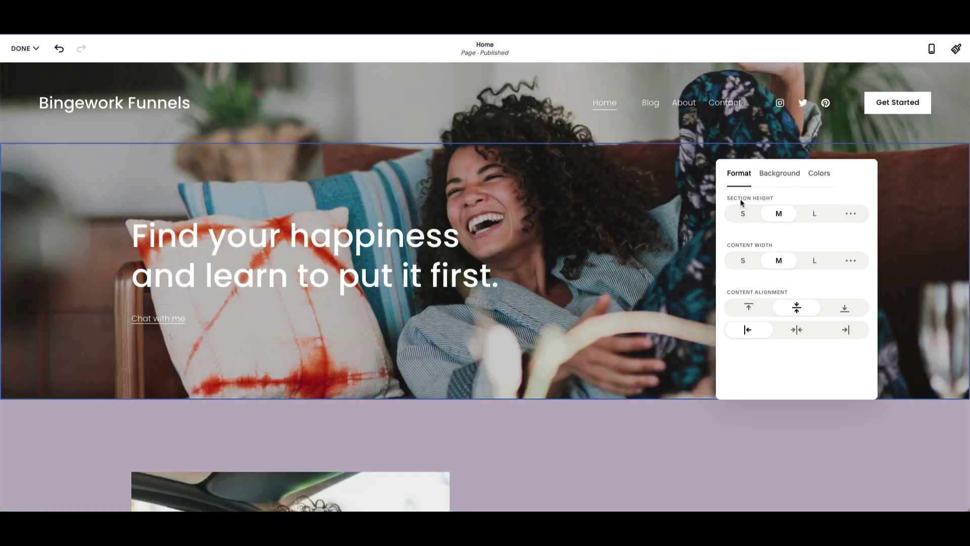
pyautogui.click(813, 213)
pyautogui.scroll(-3, 795, 286)
pyautogui.scroll(3, 795, 286)
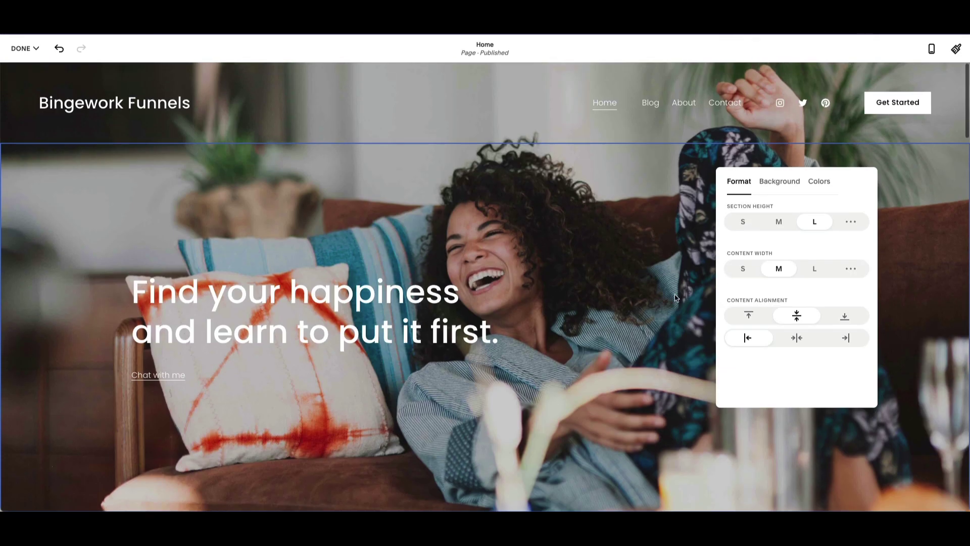
# - Increase the hero image's overlay opacity in the Background settings
pyautogui.click(793, 181)
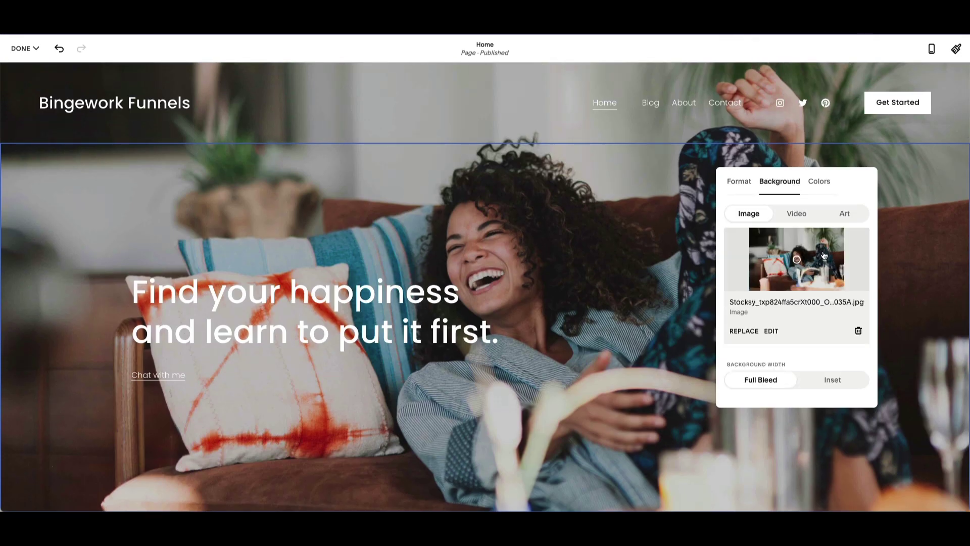
pyautogui.scroll(-3, 758, 328)
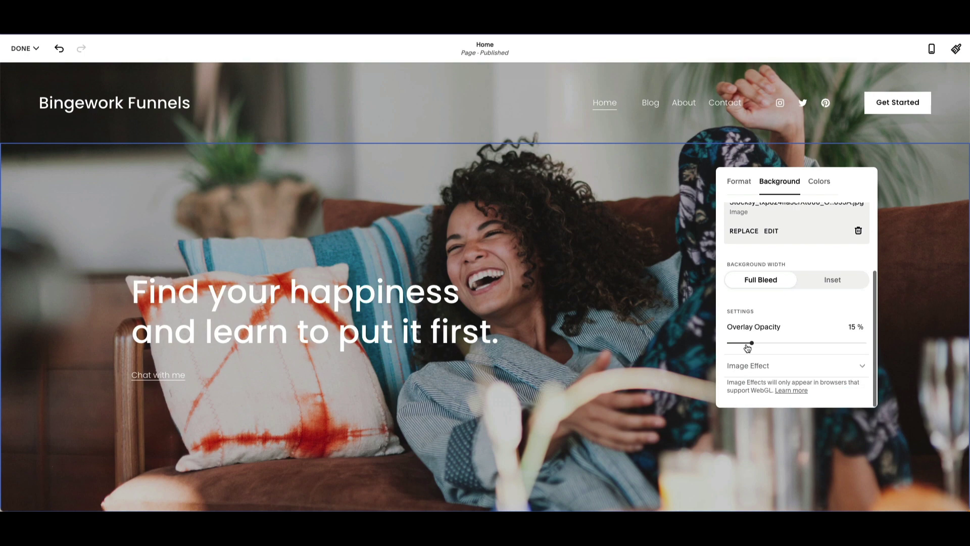
pyautogui.moveTo(752, 342)
pyautogui.mouseDown()
pyautogui.moveTo(854, 343)
pyautogui.moveTo(746, 343)
pyautogui.mouseUp()
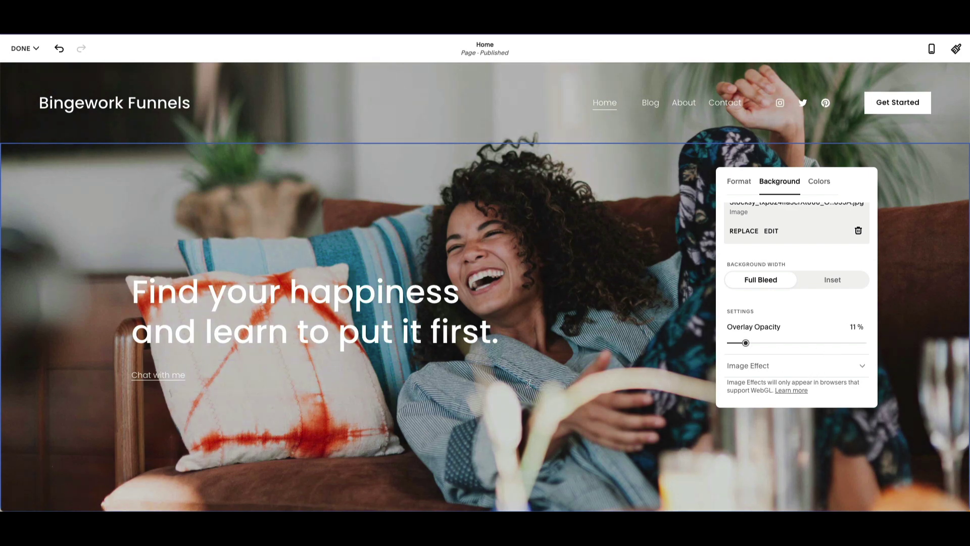
pyautogui.moveTo(745, 342); pyautogui.dragTo(786, 342)
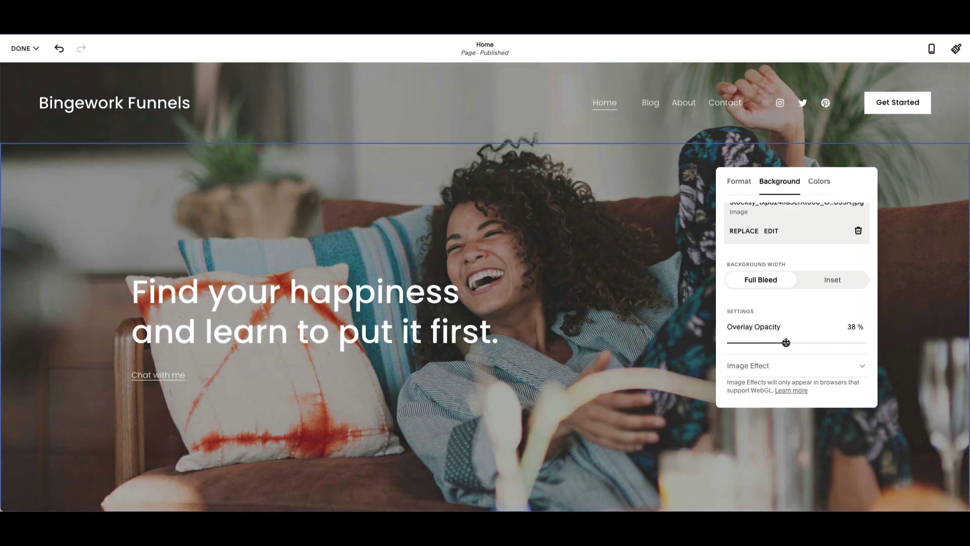
# - Apply the Bright 2 colour theme to the hero section and return to Format
pyautogui.click(820, 183)
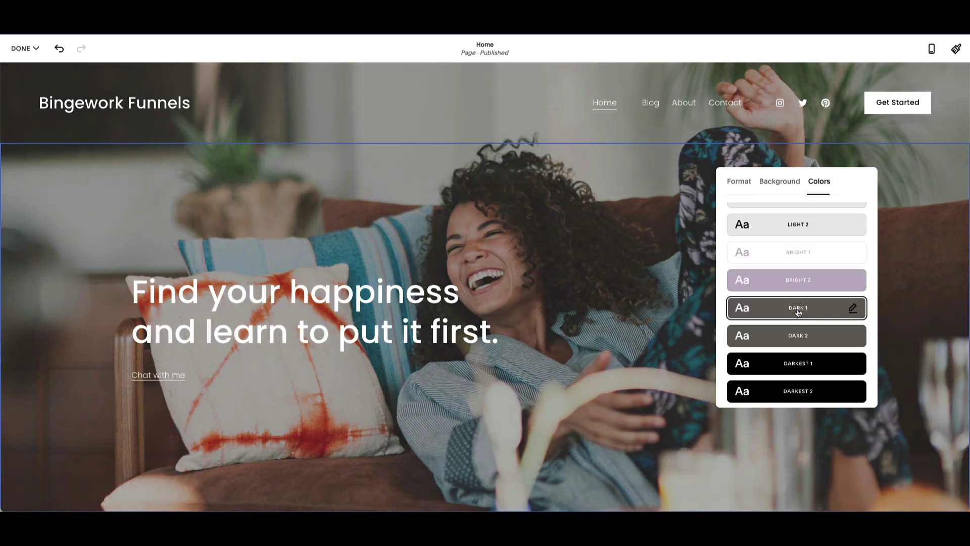
pyautogui.scroll(1, 779, 283)
pyautogui.click(779, 319)
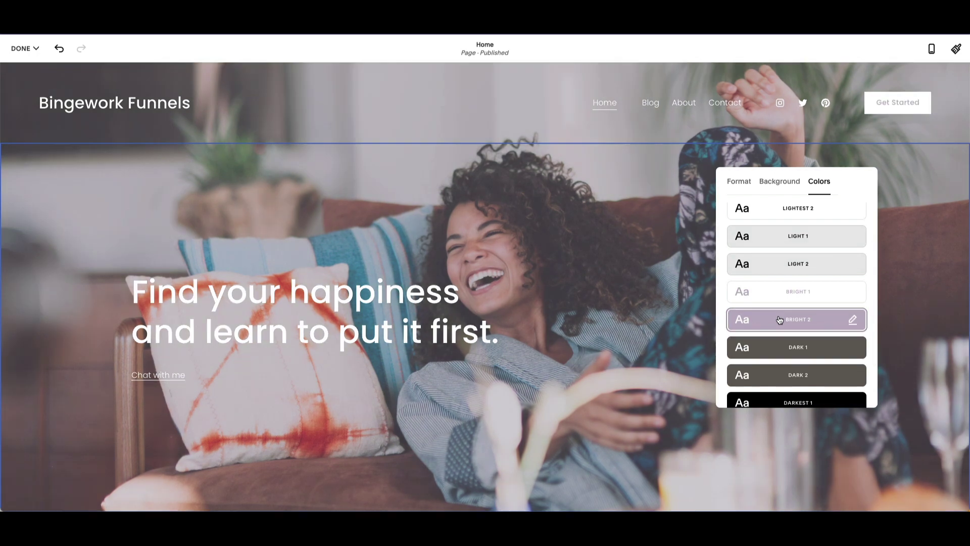
pyautogui.scroll(2, 783, 320)
pyautogui.scroll(-3, 783, 321)
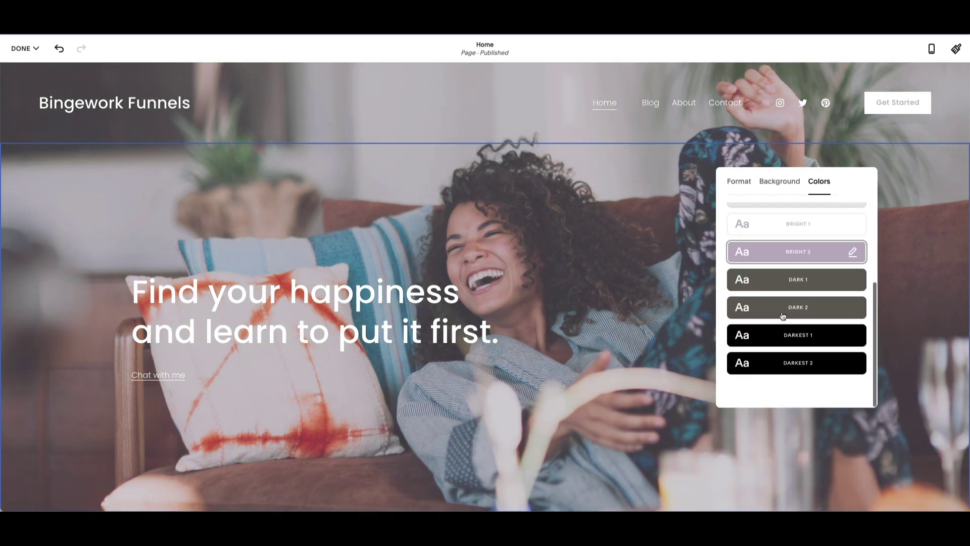
pyautogui.scroll(3, 762, 239)
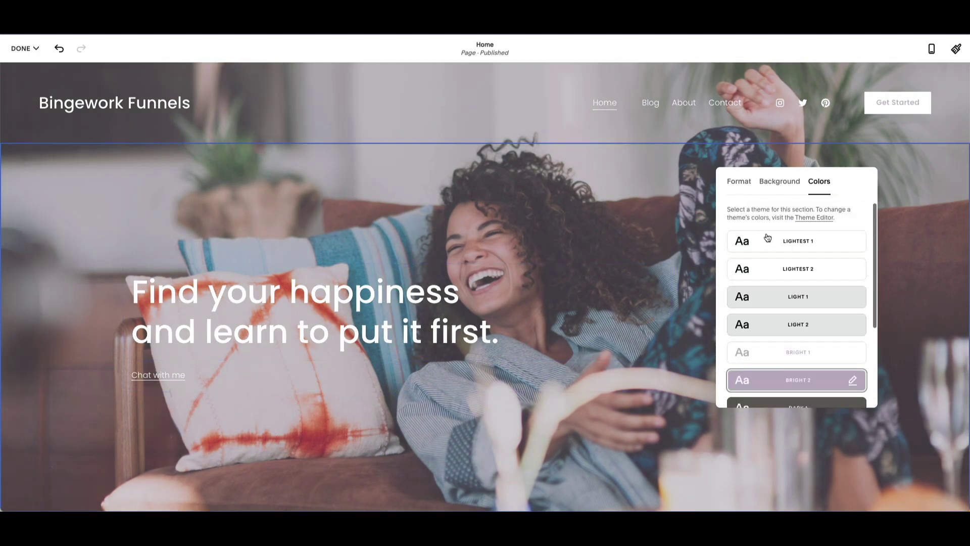
pyautogui.click(739, 182)
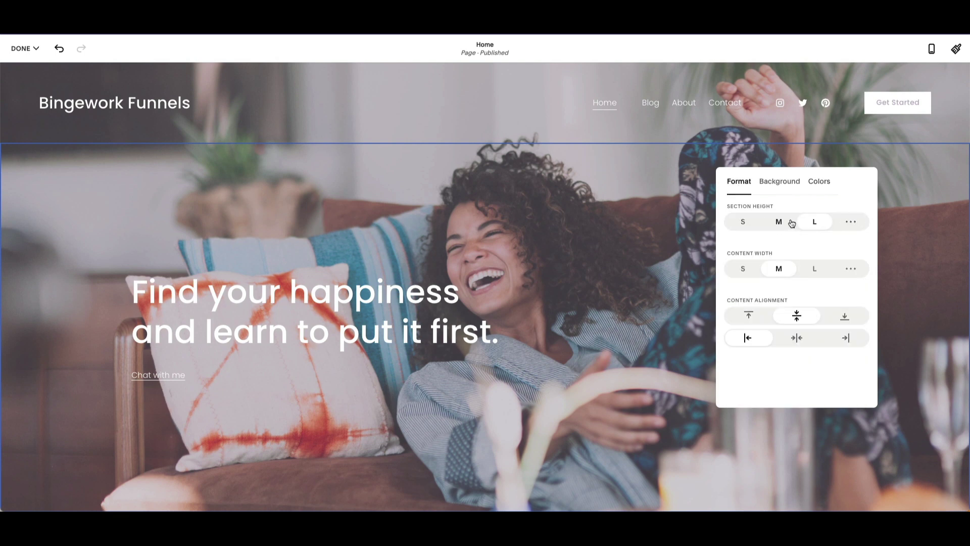
pyautogui.click(851, 225)
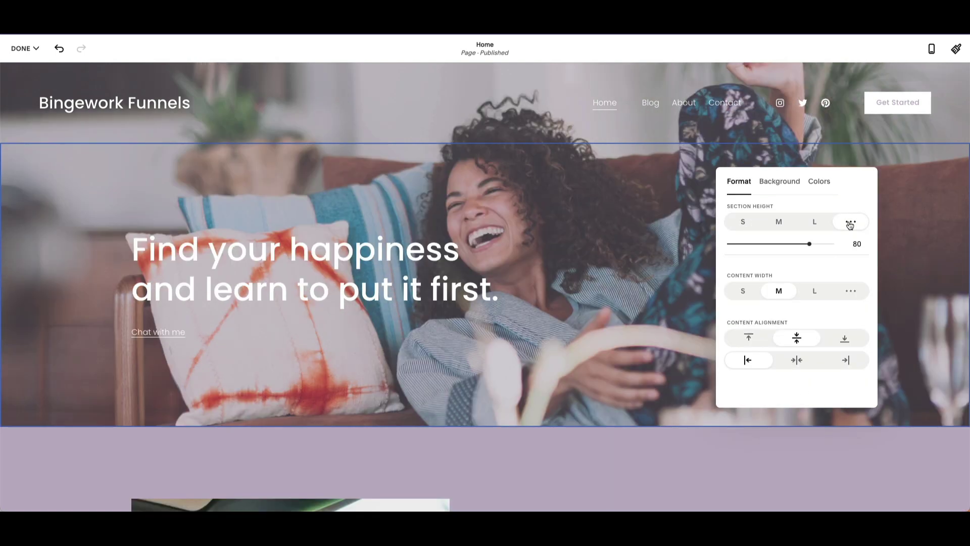
pyautogui.click(851, 223)
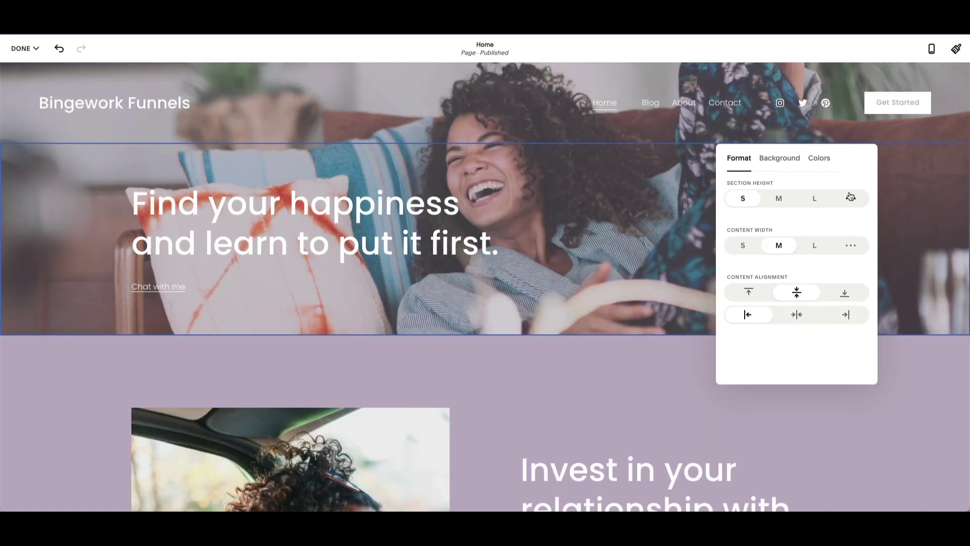
pyautogui.click(854, 199)
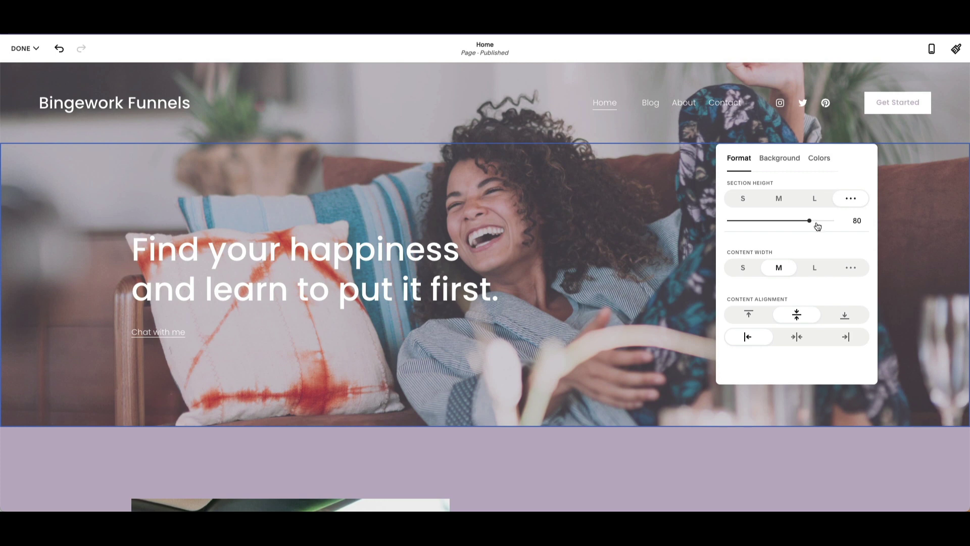
pyautogui.click(813, 198)
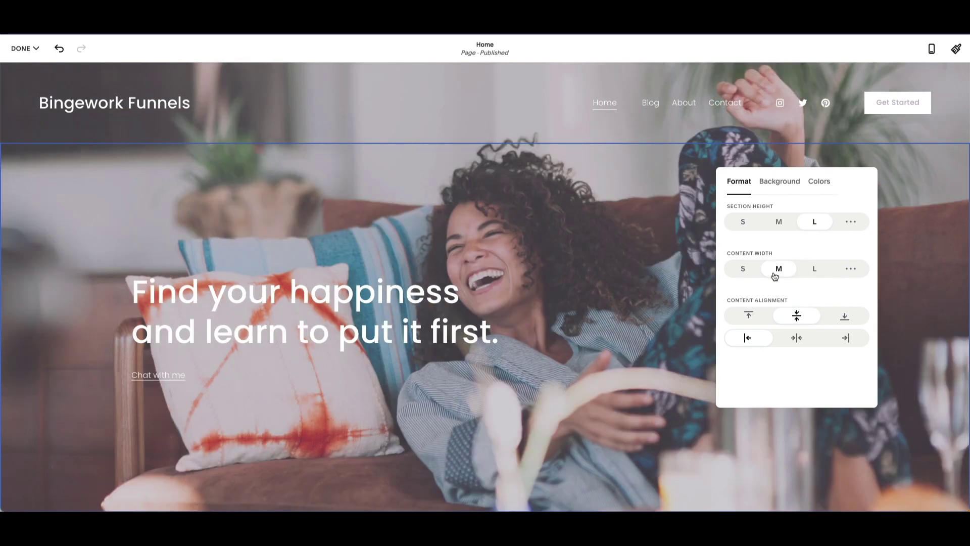
pyautogui.click(744, 271)
pyautogui.click(785, 272)
pyautogui.click(807, 271)
pyautogui.click(776, 271)
pyautogui.click(756, 313)
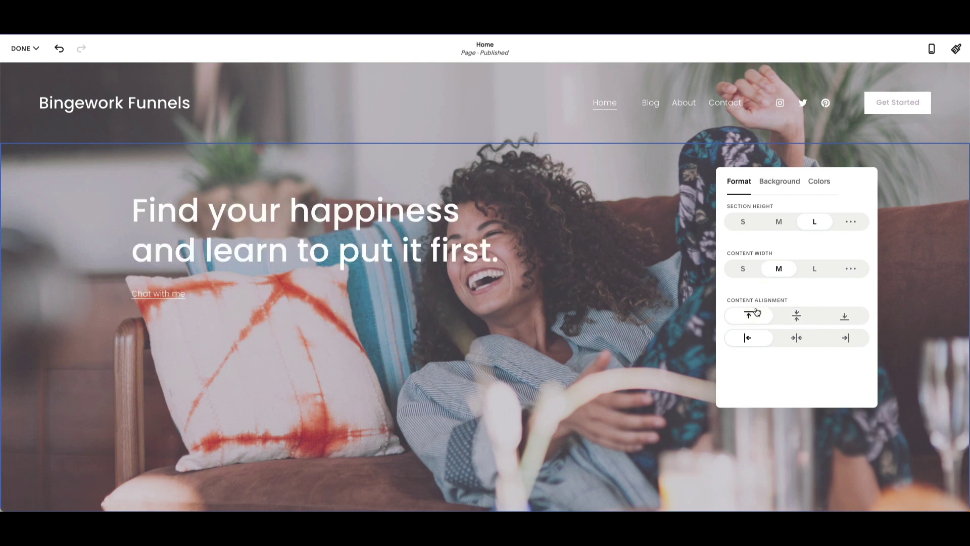
pyautogui.click(845, 316)
pyautogui.click(797, 316)
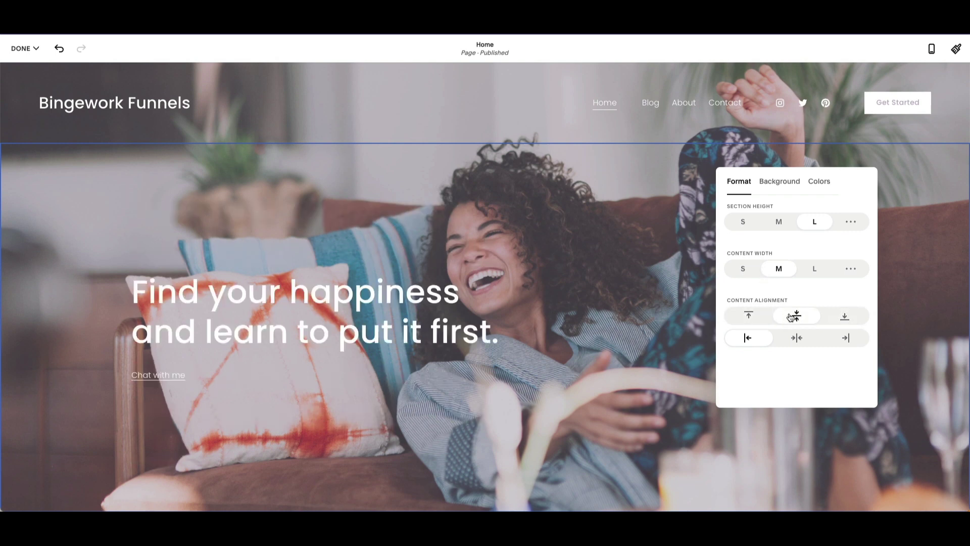
pyautogui.click(795, 341)
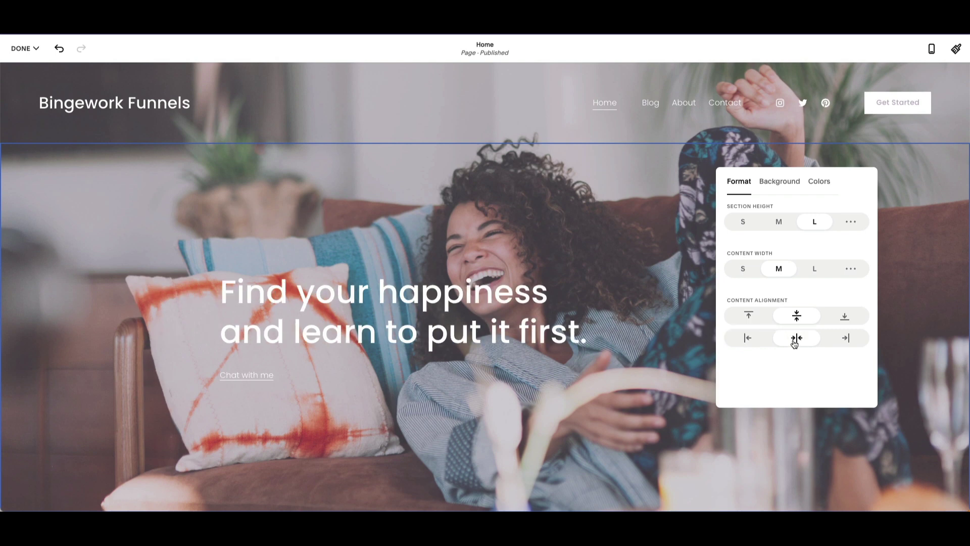
pyautogui.click(840, 339)
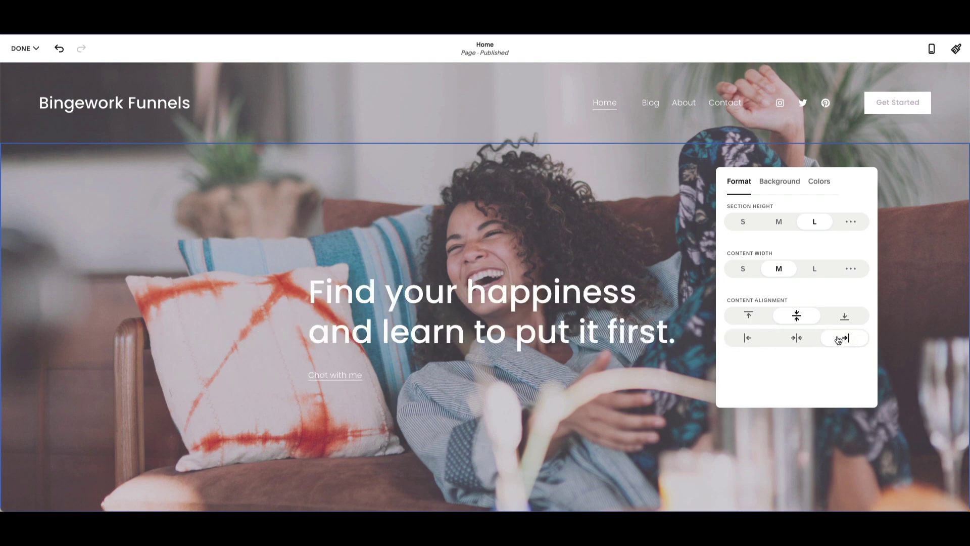
pyautogui.click(798, 338)
pyautogui.click(748, 337)
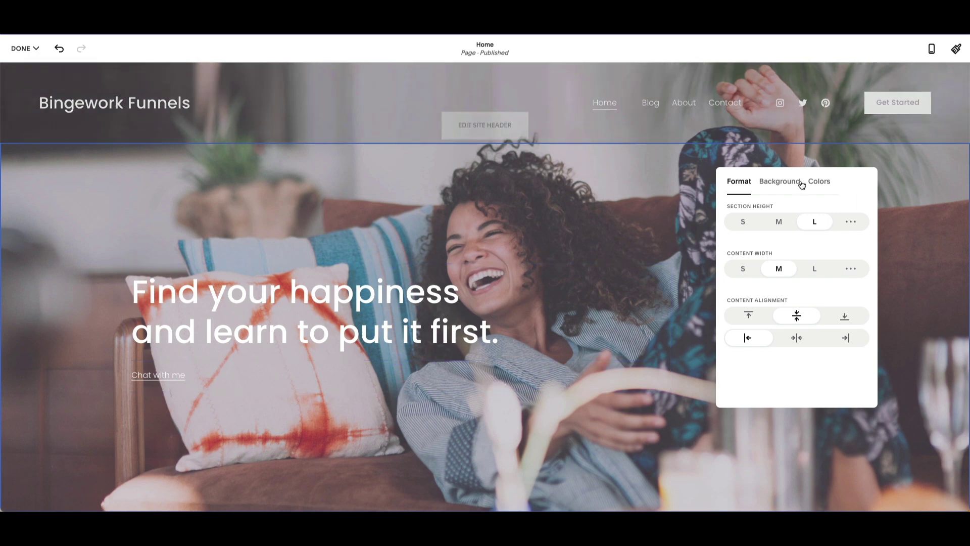
# - Center the hero content vertically and try brush-stroke, gradient and dotted blob art backgrounds
pyautogui.click(794, 310)
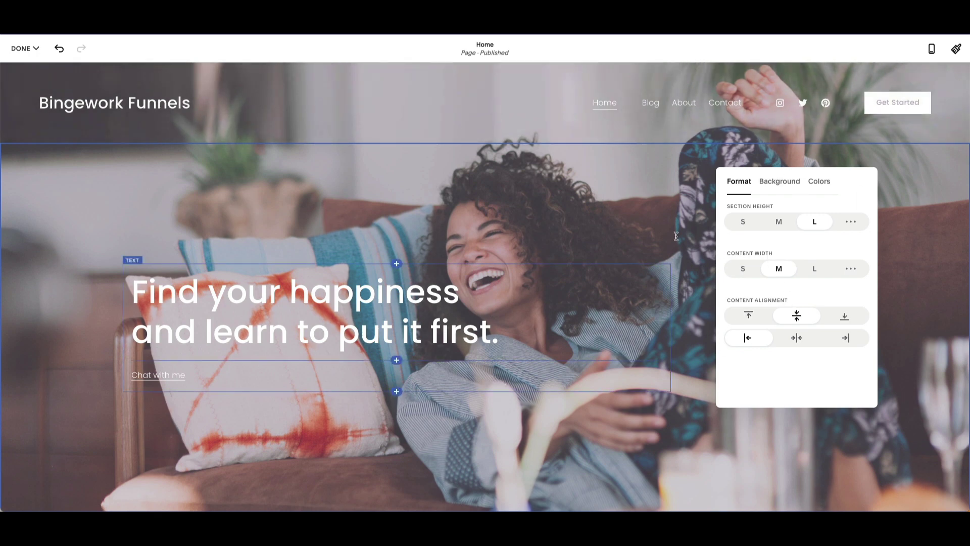
pyautogui.click(777, 188)
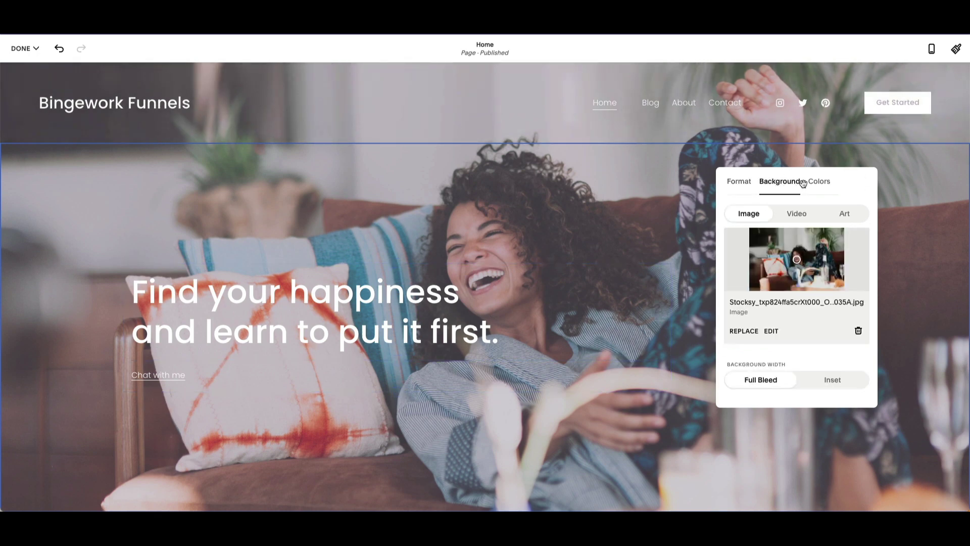
pyautogui.scroll(-1, 790, 307)
pyautogui.scroll(1, 783, 237)
pyautogui.click(844, 214)
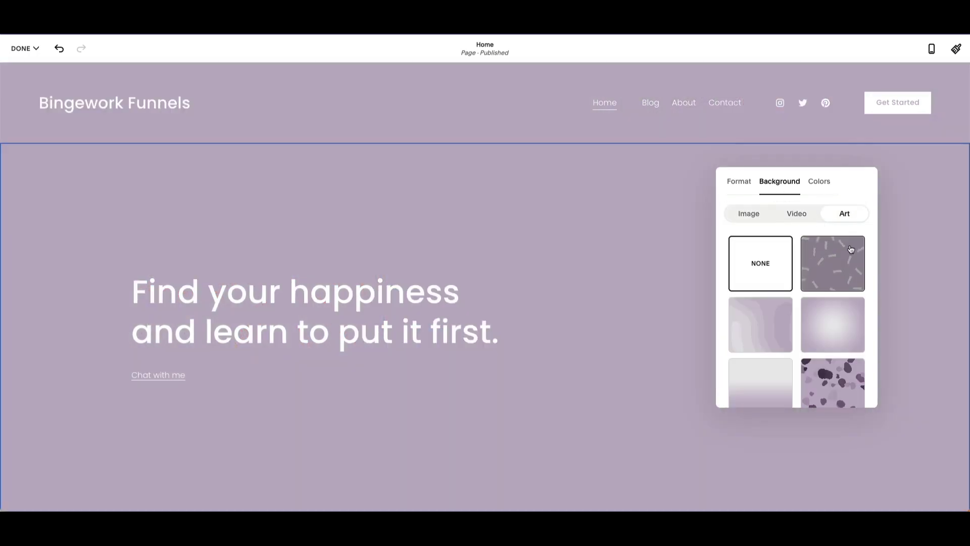
pyautogui.click(831, 260)
pyautogui.scroll(-2, 772, 346)
pyautogui.click(763, 303)
pyautogui.click(819, 303)
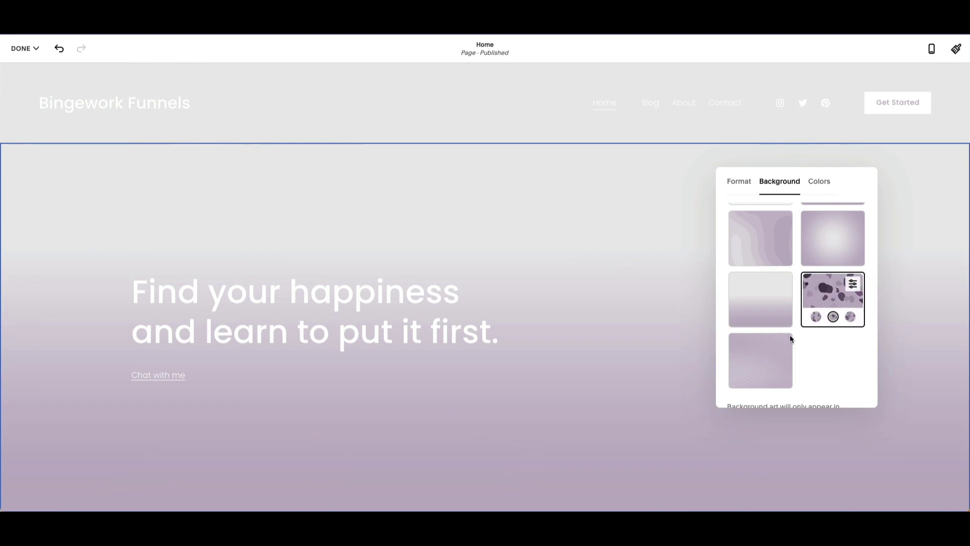
# - Look at the video background options, then restore the couch photo background
pyautogui.scroll(2, 800, 212)
pyautogui.click(797, 212)
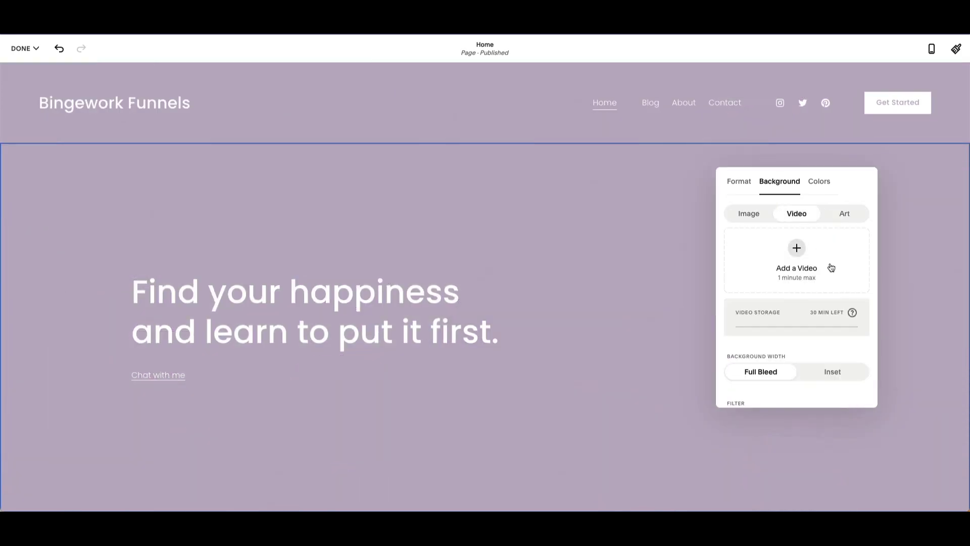
pyautogui.scroll(-3, 786, 280)
pyautogui.scroll(3, 787, 281)
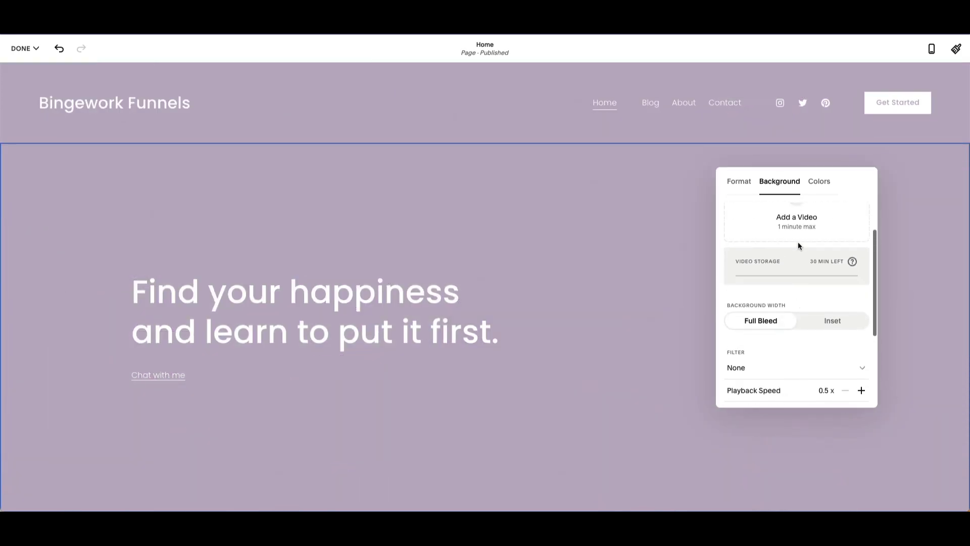
pyautogui.click(751, 215)
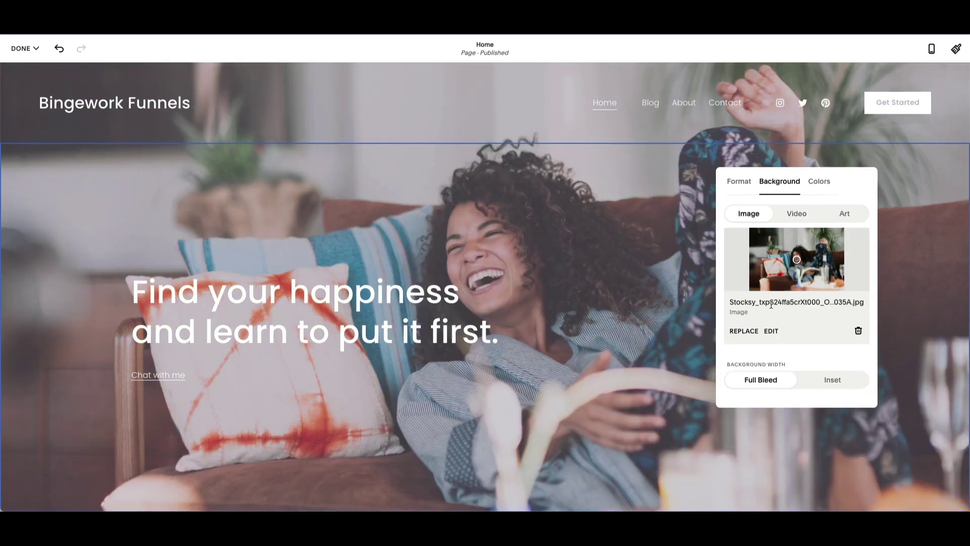
# - Close the section settings, duplicate the hero section, and remove the duplicate copy
pyautogui.click(313, 311)
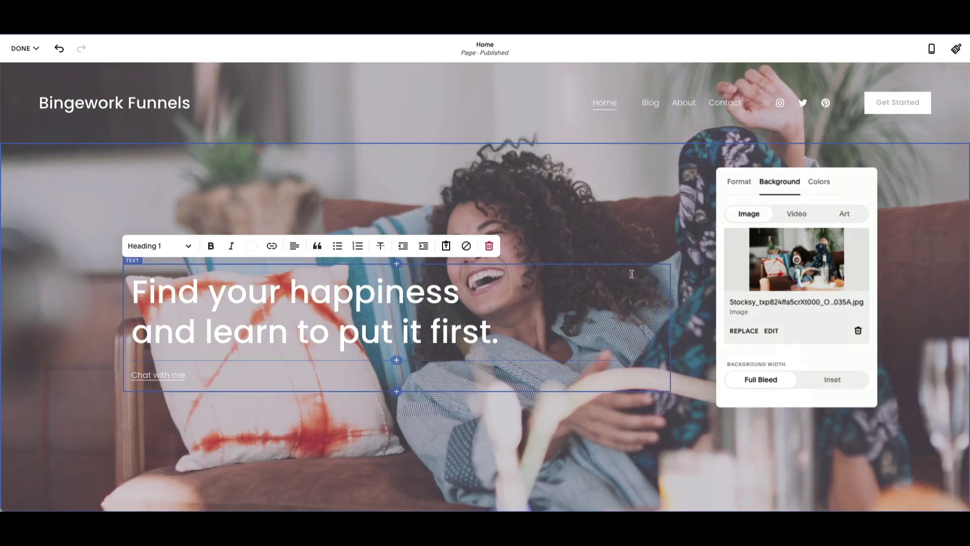
pyautogui.click(763, 334)
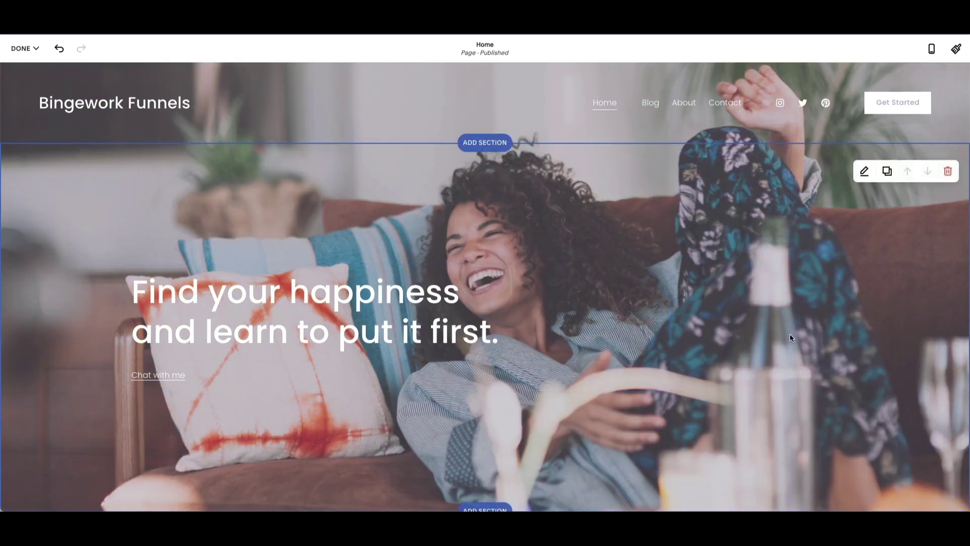
pyautogui.click(888, 172)
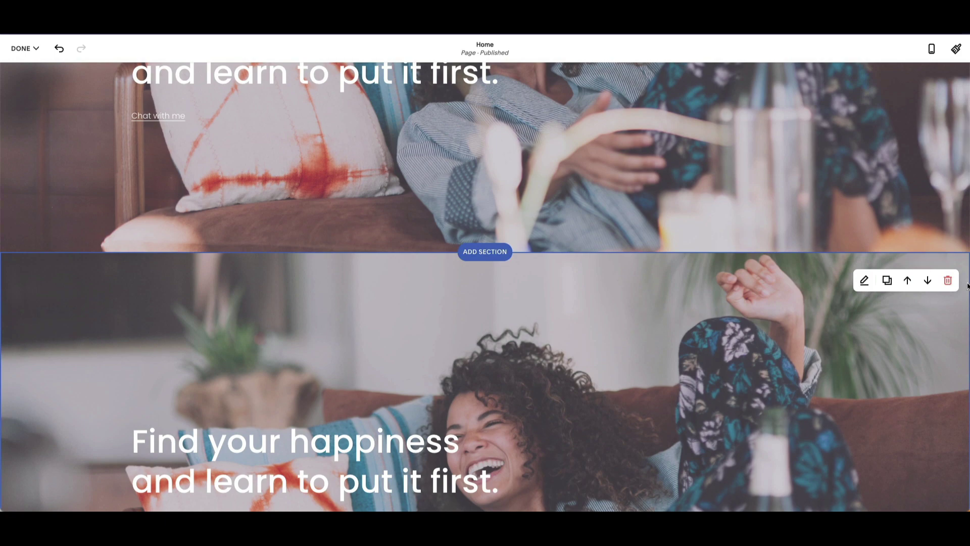
pyautogui.click(947, 280)
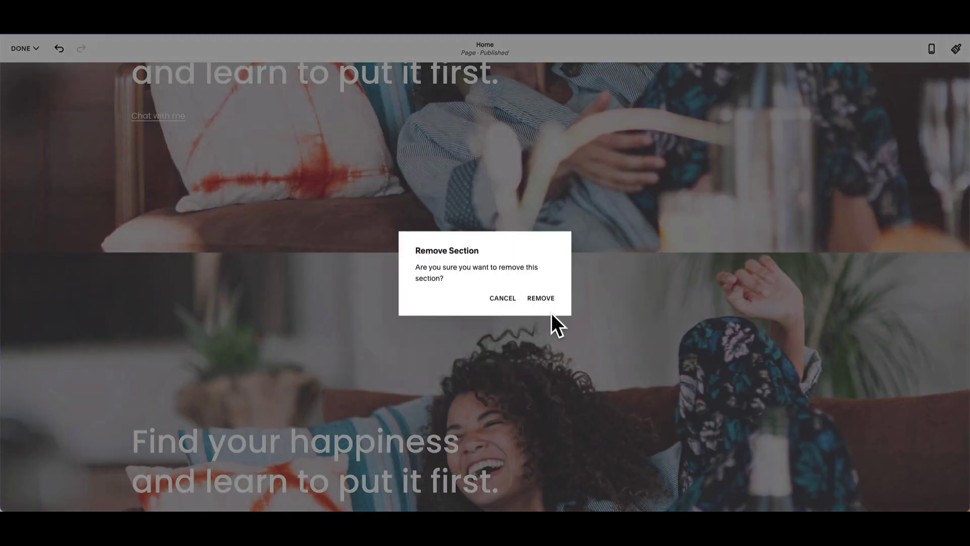
pyautogui.click(541, 297)
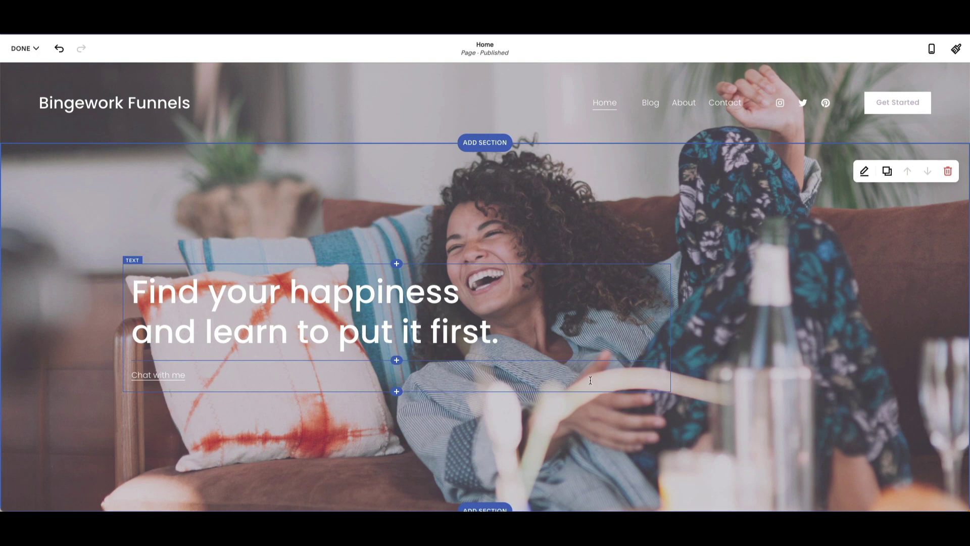
pyautogui.tripleClick(356, 314)
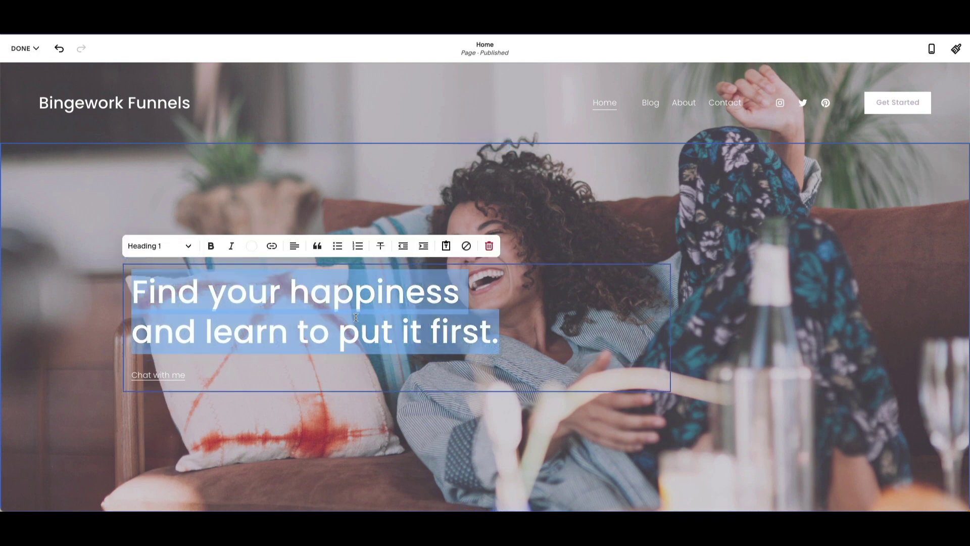
pyautogui.click(846, 321)
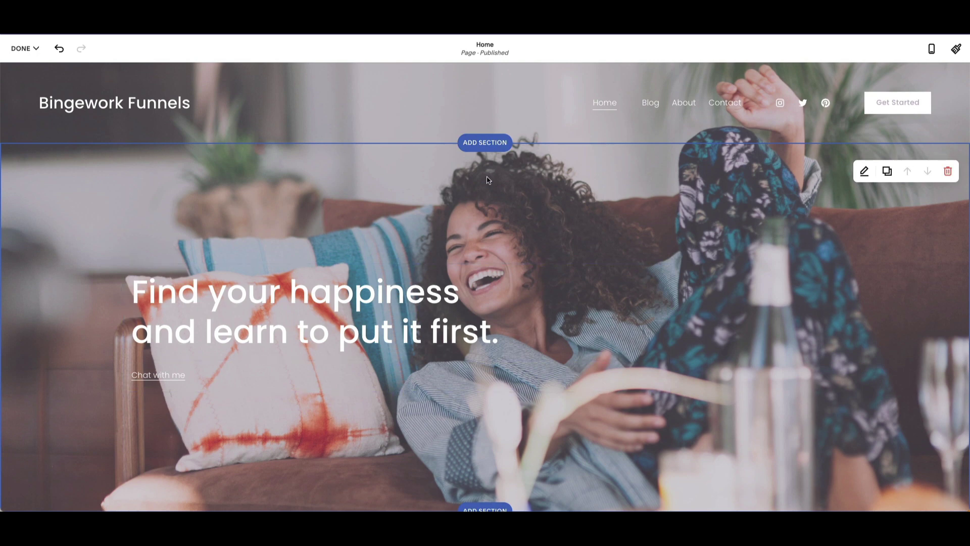
pyautogui.scroll(-1, 843, 341)
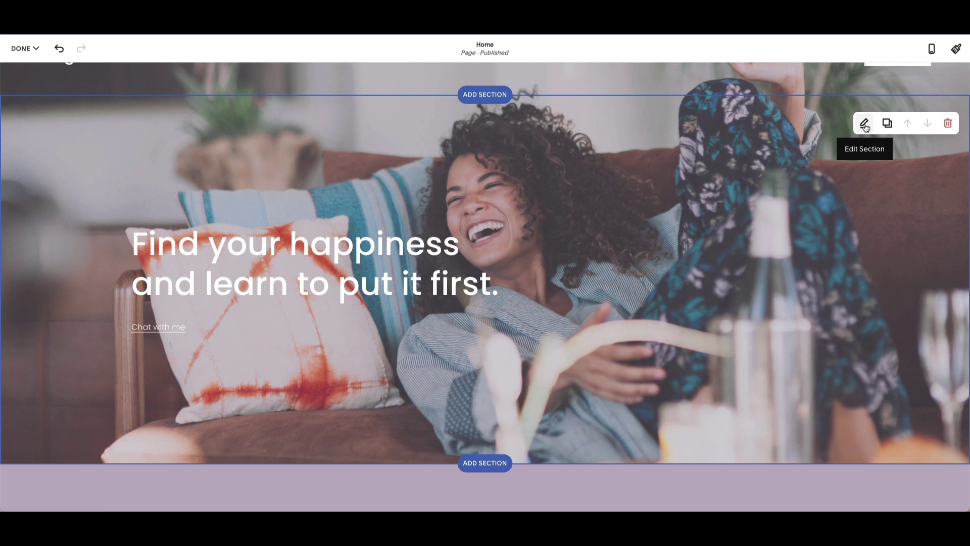
pyautogui.click(436, 246)
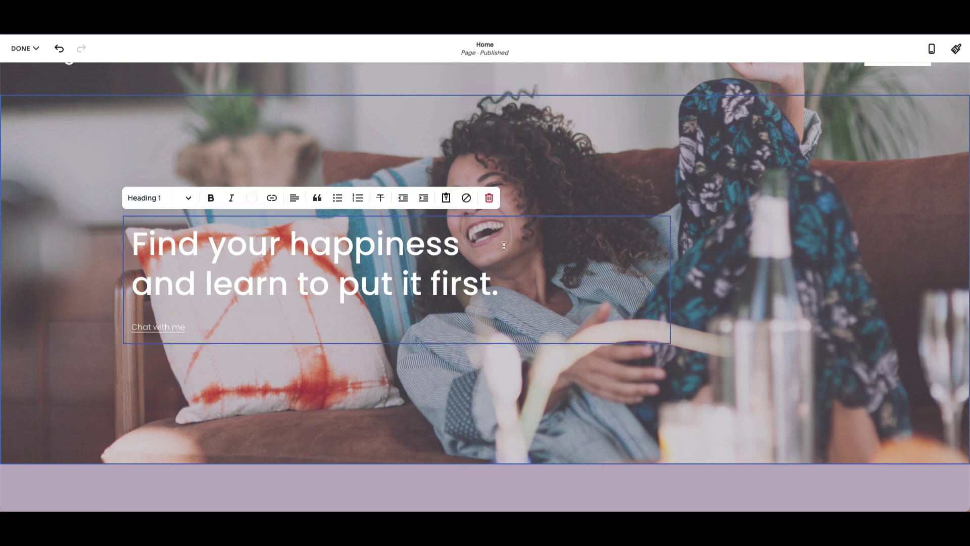
pyautogui.click(492, 286)
pyautogui.moveTo(515, 287); pyautogui.dragTo(130, 242)
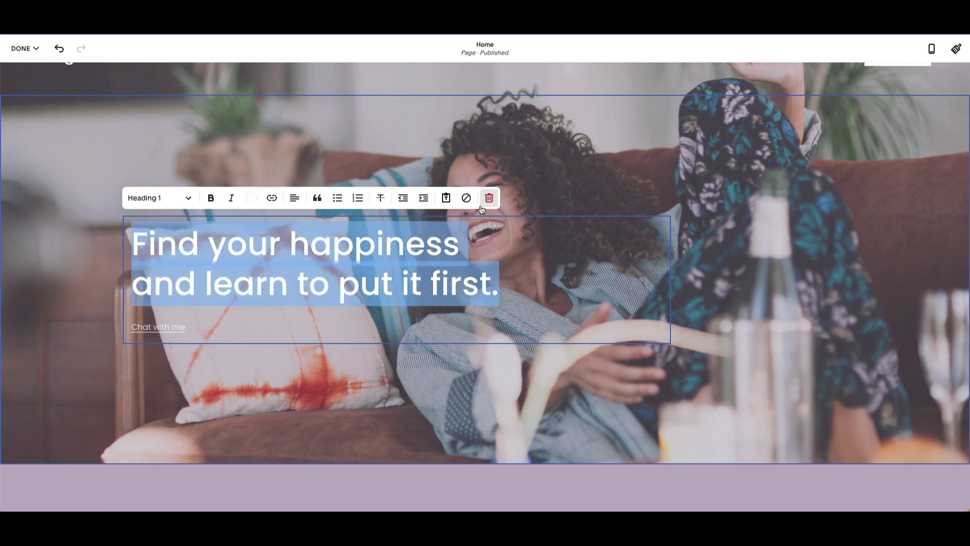
pyautogui.click(251, 198)
pyautogui.click(303, 255)
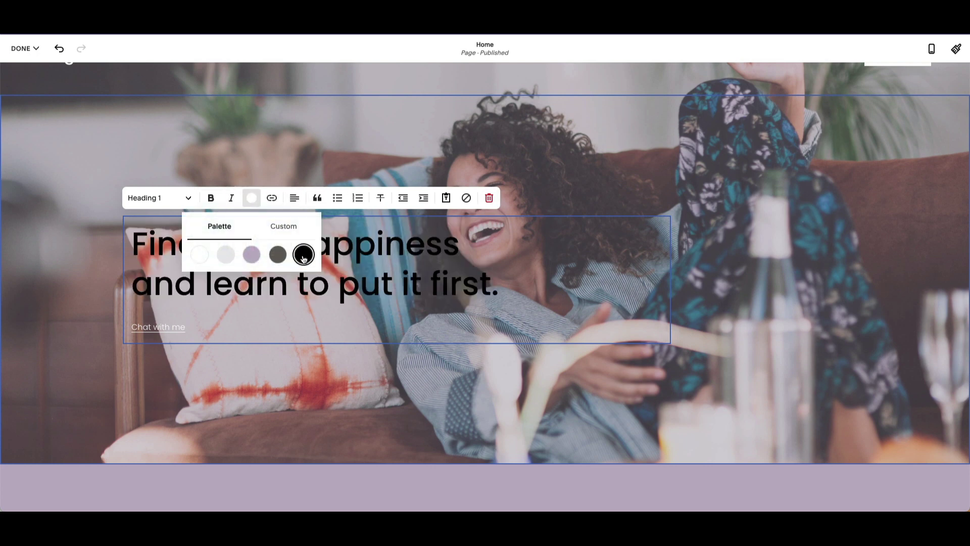
pyautogui.click(251, 254)
pyautogui.click(277, 254)
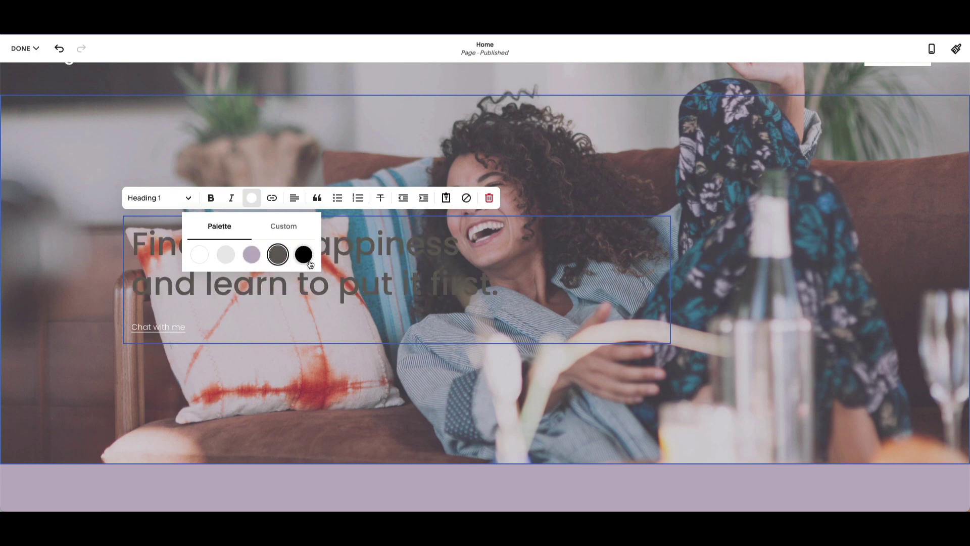
pyautogui.click(303, 254)
pyautogui.click(199, 255)
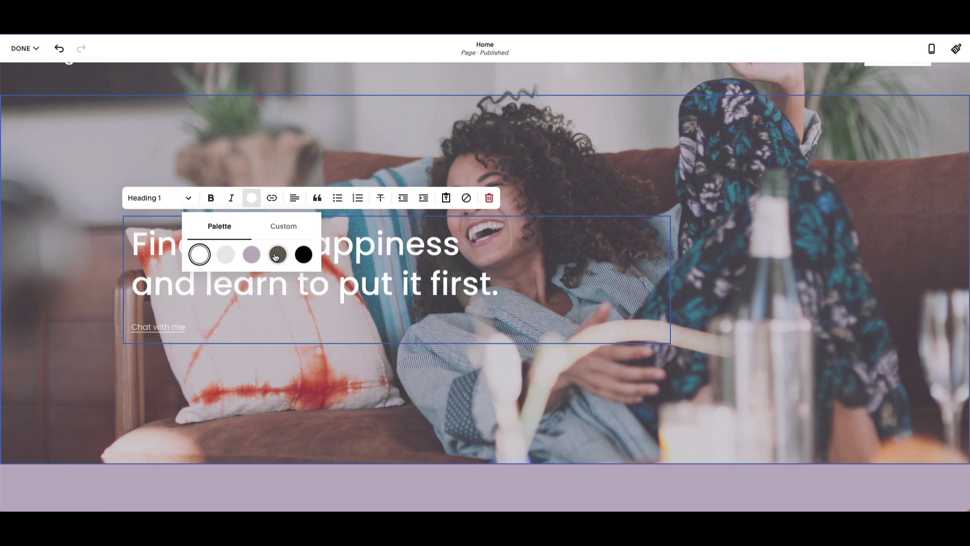
pyautogui.click(284, 225)
pyautogui.doubleClick(207, 398)
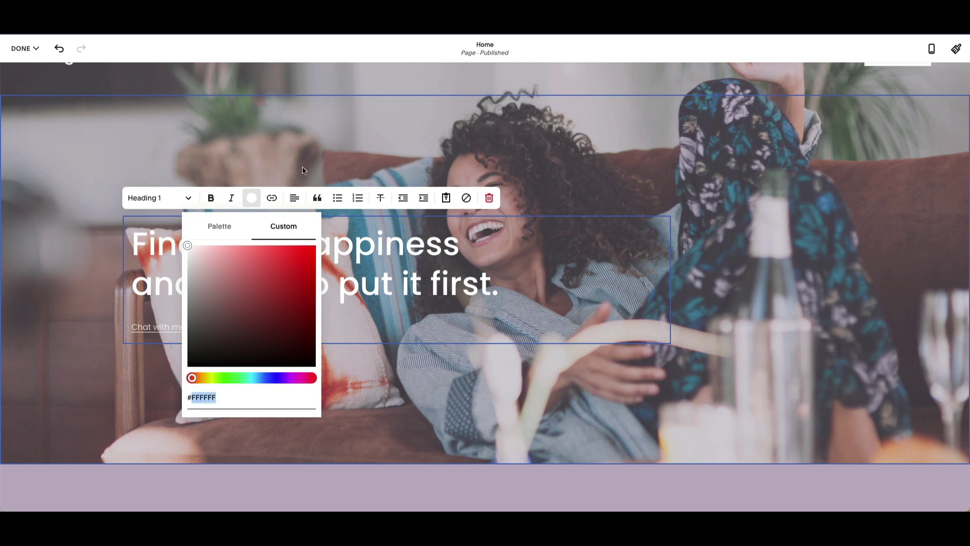
pyautogui.click(186, 198)
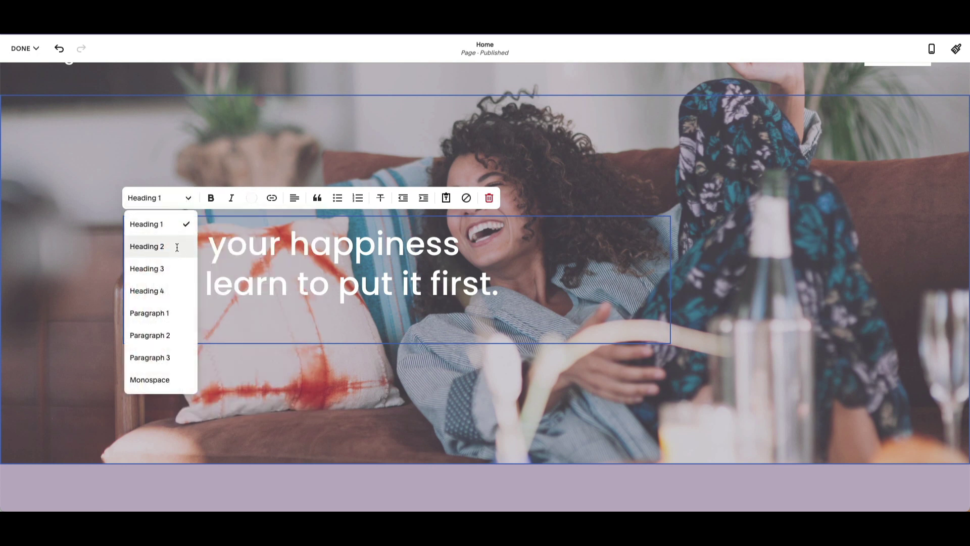
pyautogui.click(177, 246)
pyautogui.click(184, 202)
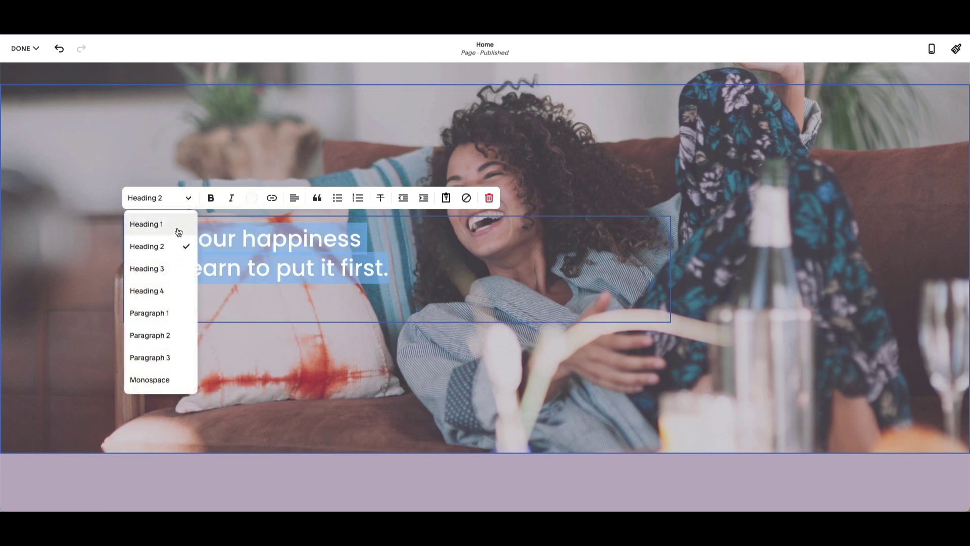
pyautogui.click(180, 224)
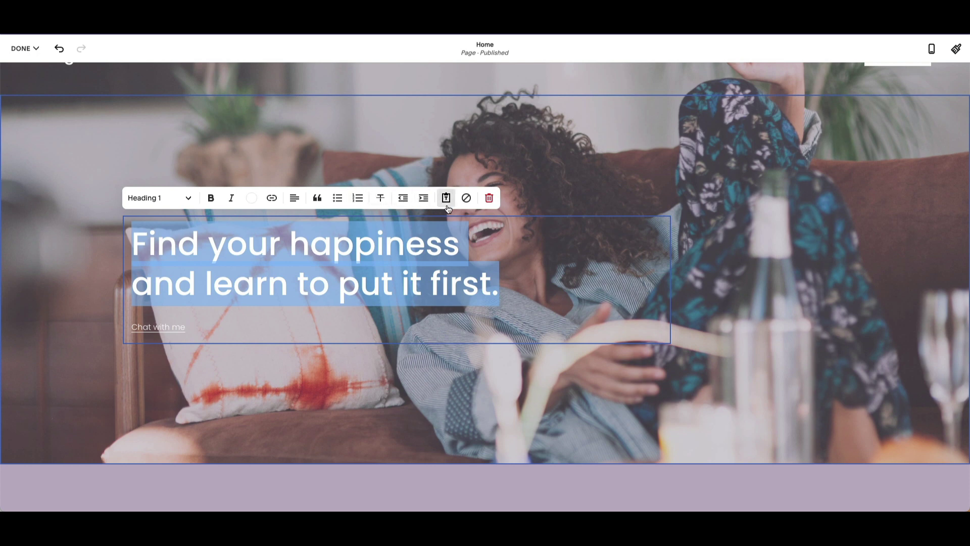
# - Select the 'Chat with me' text and bring up its /get-started link in the full Link Editor
pyautogui.click(172, 327)
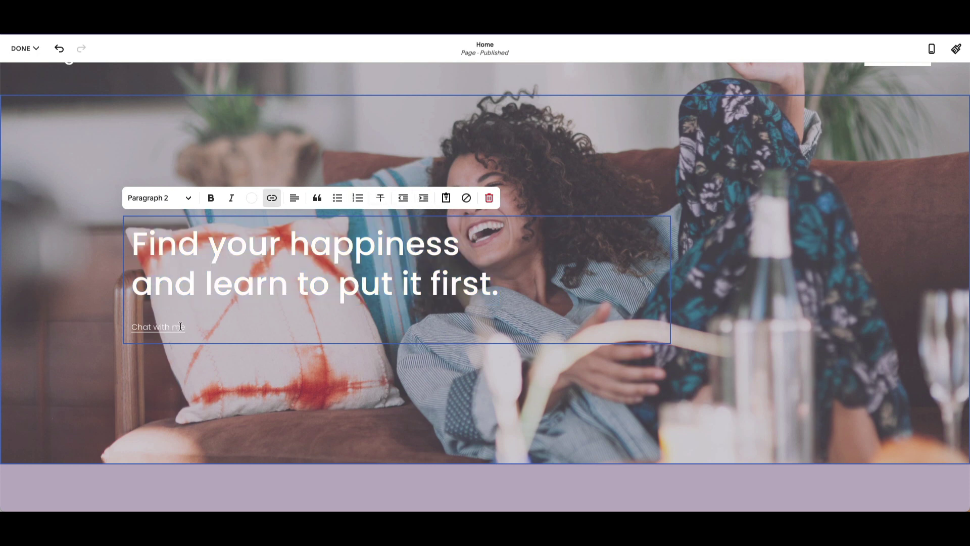
pyautogui.tripleClick(179, 327)
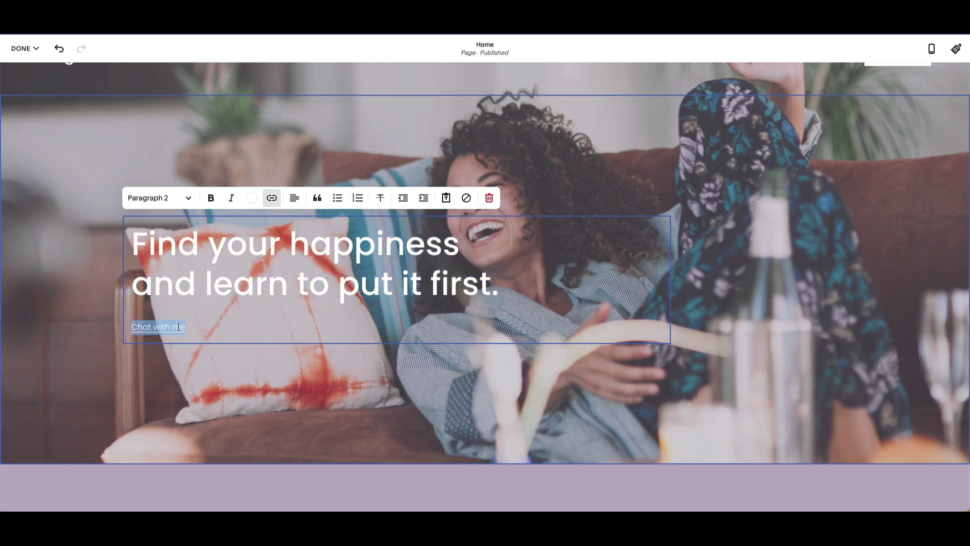
pyautogui.click(273, 198)
pyautogui.click(259, 246)
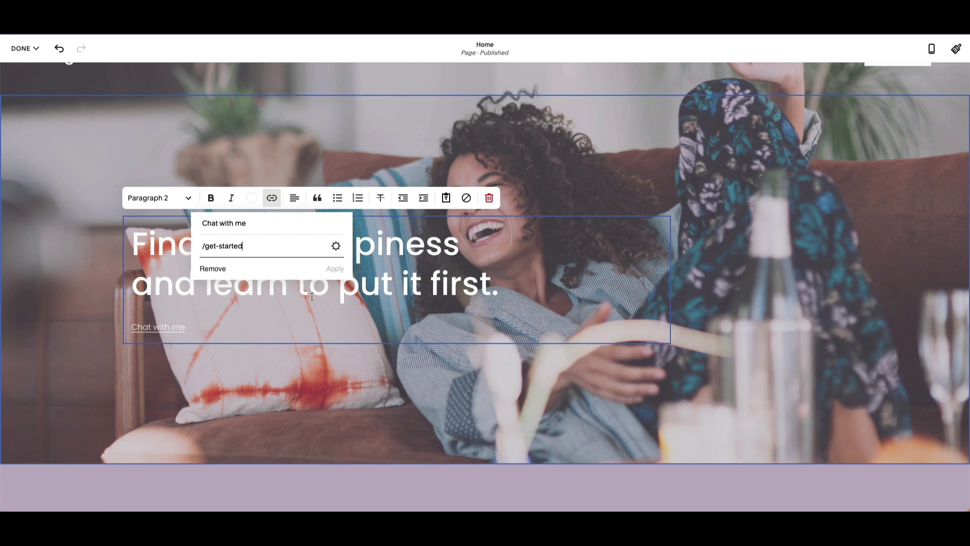
pyautogui.click(229, 316)
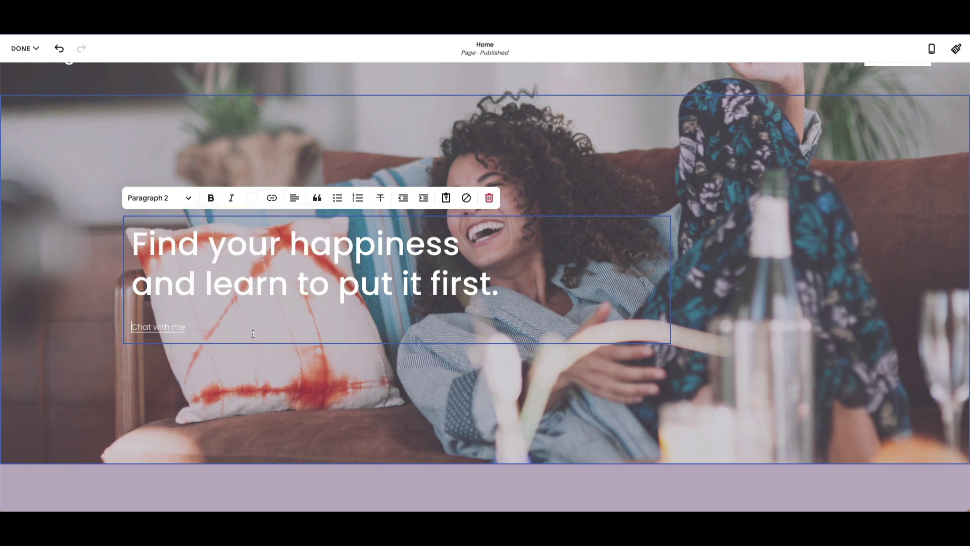
pyautogui.doubleClick(162, 327)
pyautogui.tripleClick(162, 326)
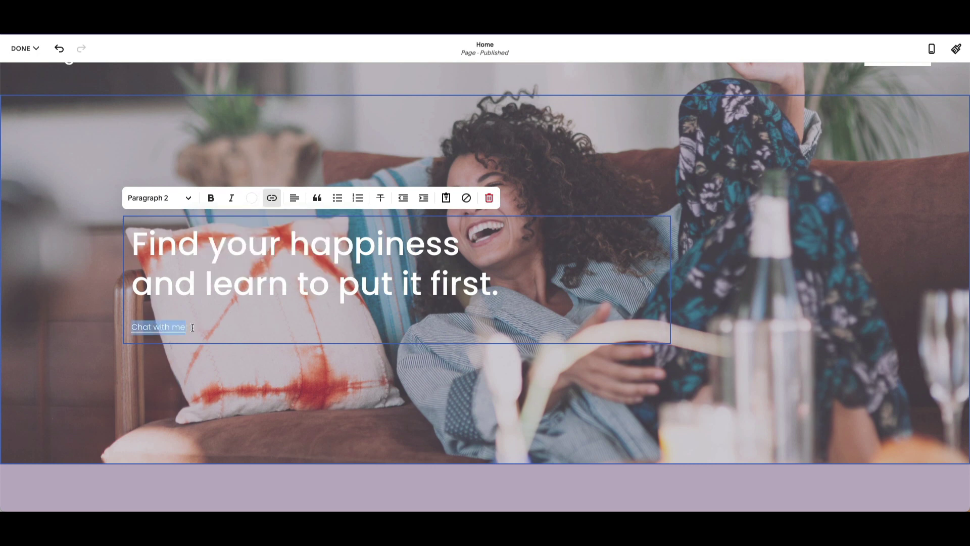
pyautogui.click(182, 328)
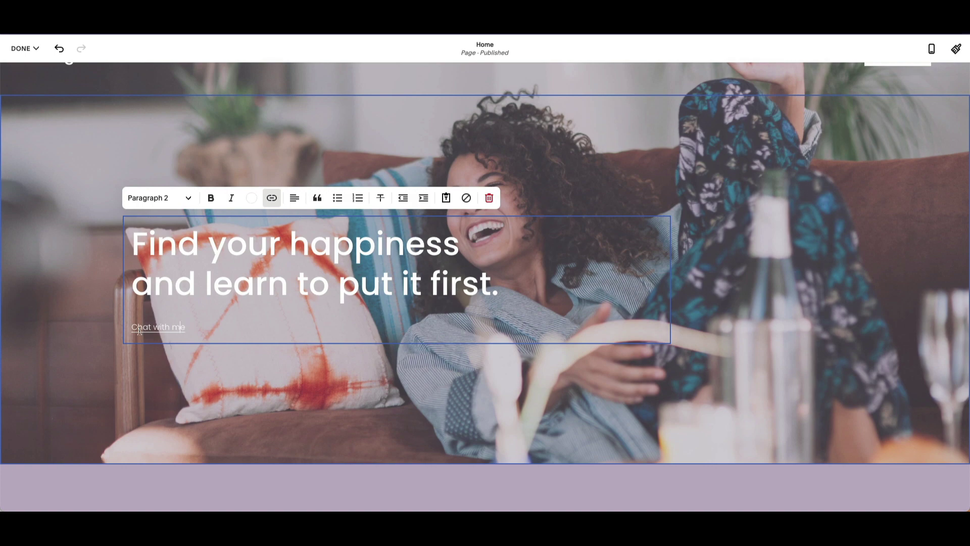
pyautogui.tripleClick(156, 328)
pyautogui.click(273, 200)
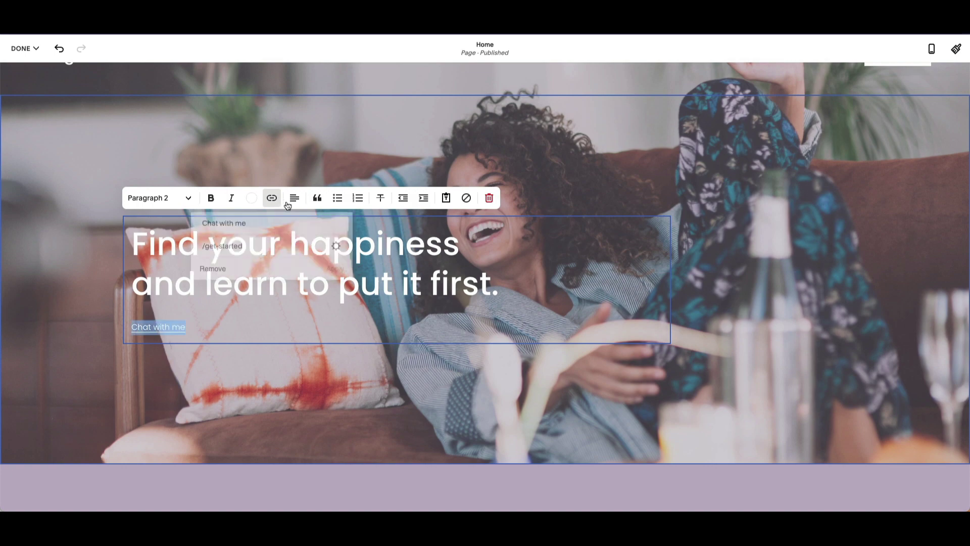
pyautogui.click(336, 246)
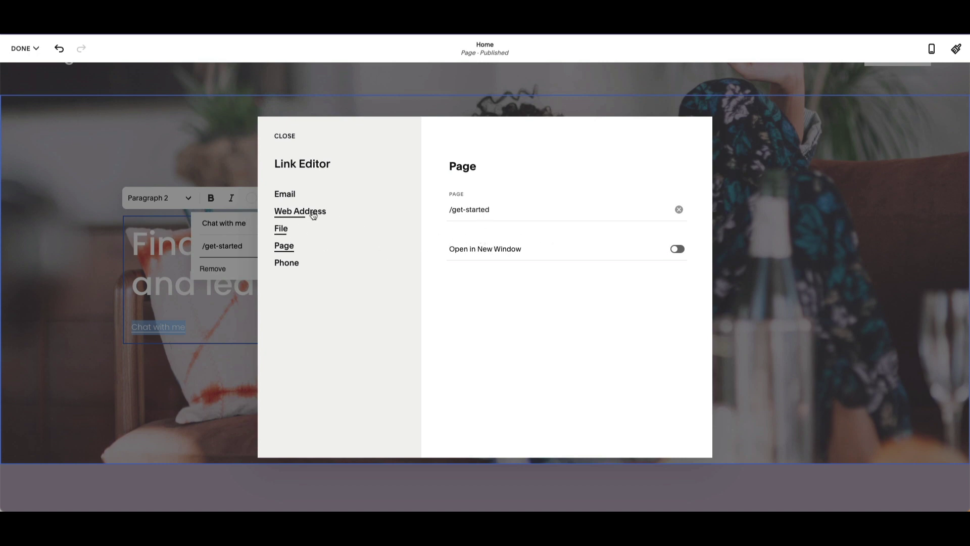
# - Browse the Email, Web Address, File and Page link options, then close without saving
pyautogui.click(303, 198)
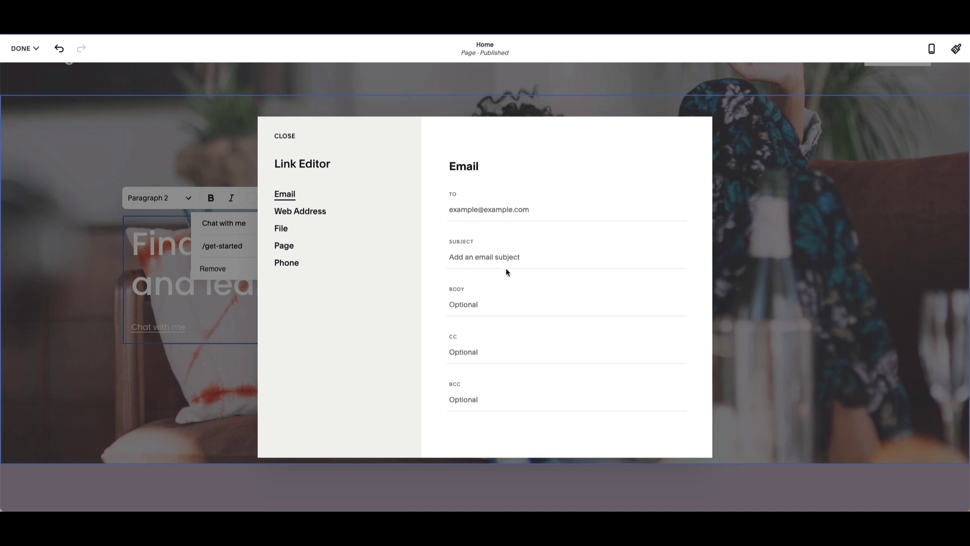
pyautogui.click(316, 212)
pyautogui.click(554, 205)
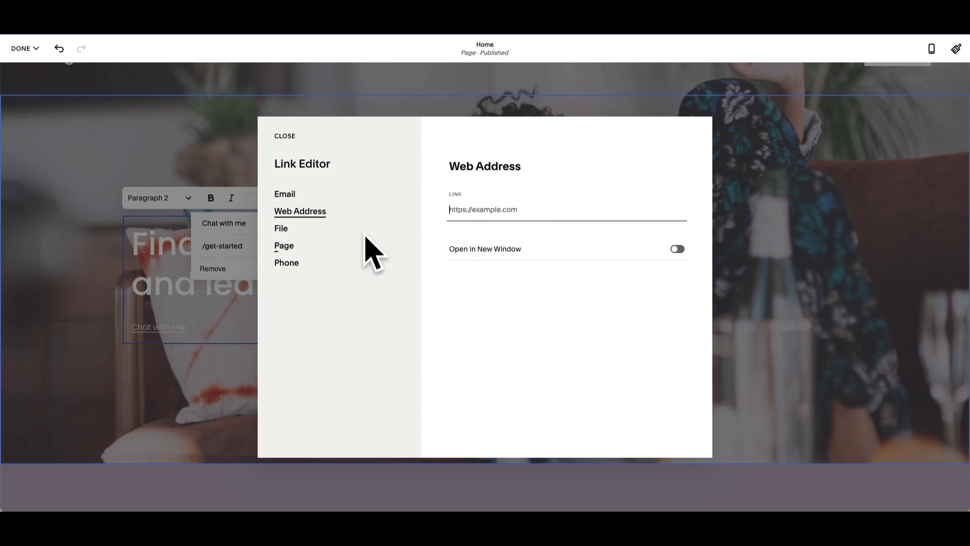
pyautogui.click(281, 228)
pyautogui.click(279, 249)
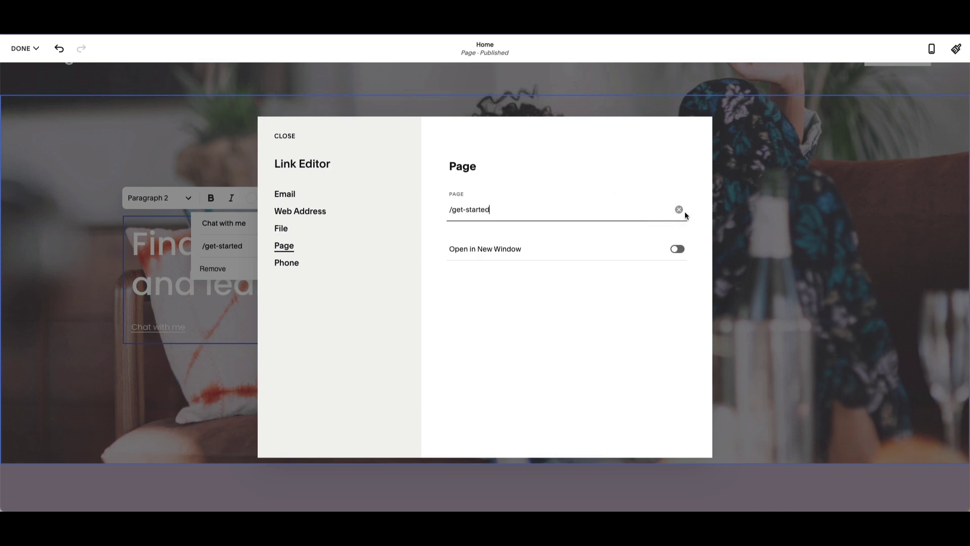
pyautogui.click(679, 209)
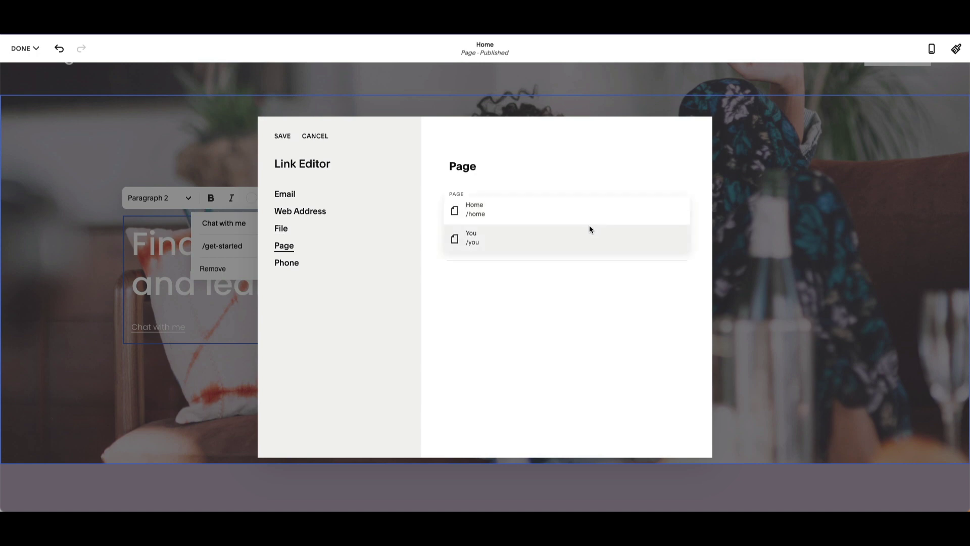
pyautogui.click(479, 297)
pyautogui.click(510, 209)
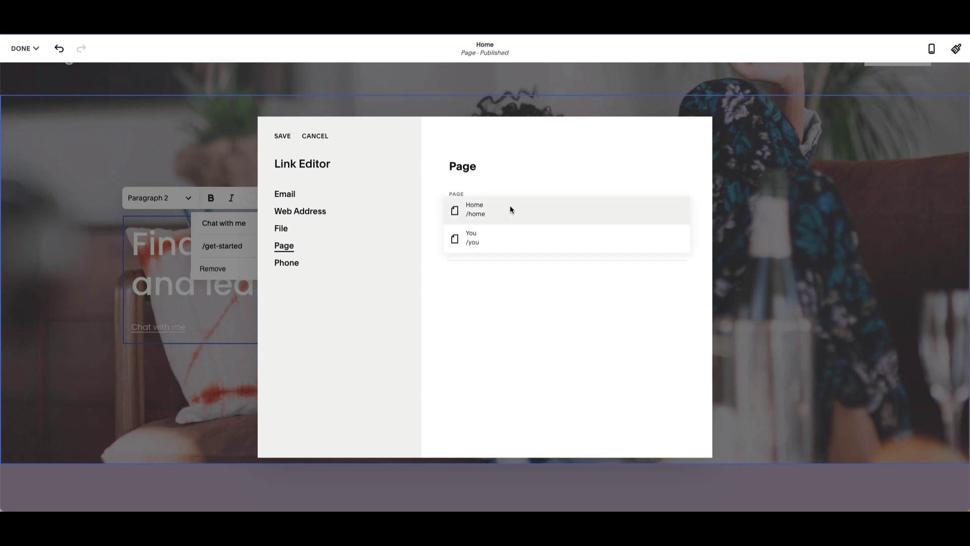
pyautogui.write('/dgf')
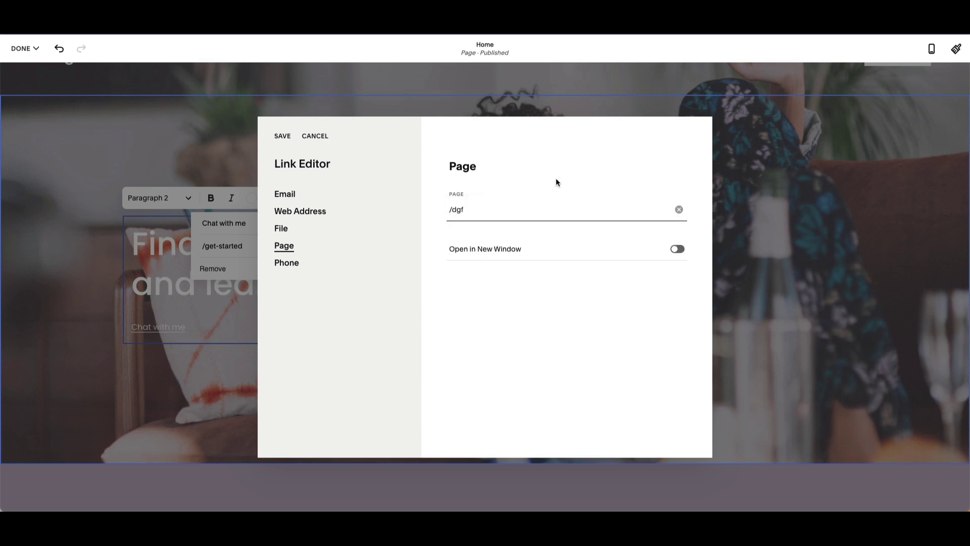
pyautogui.press('BackSpace')
pyautogui.press('BackSpace')
pyautogui.press('BackSpace')
pyautogui.write('get')
pyautogui.press('Escape')
pyautogui.press('Escape')
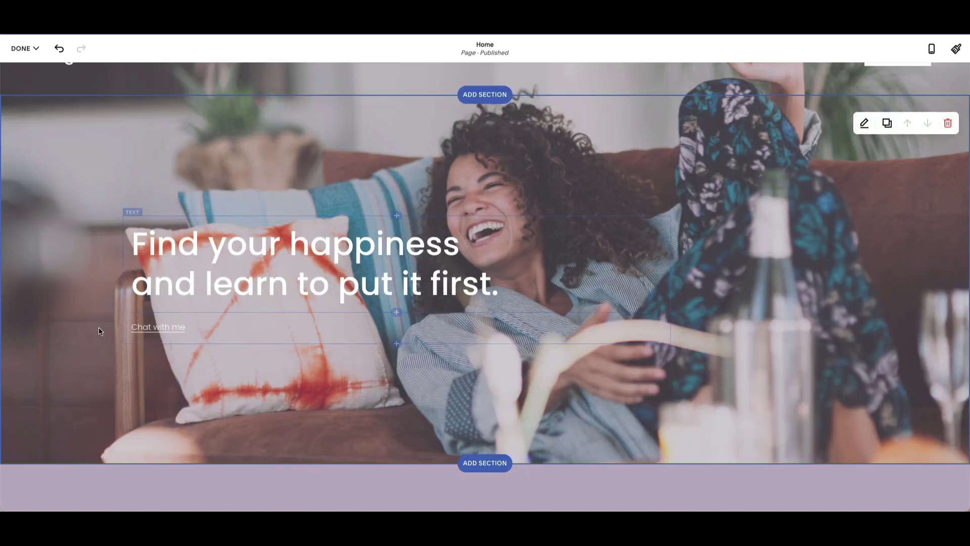
# - Check that the 'Chat with me' link still points to /get-started
pyautogui.tripleClick(146, 326)
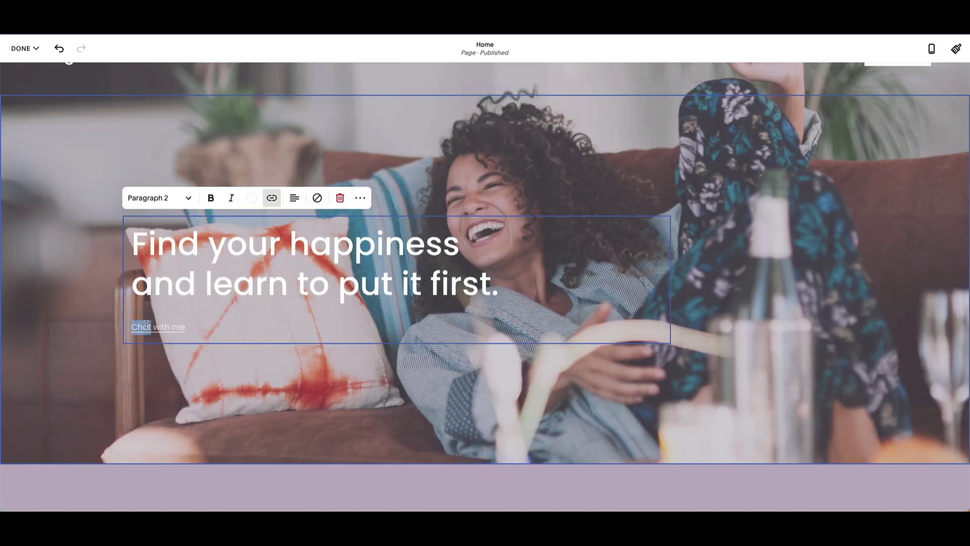
pyautogui.click(272, 199)
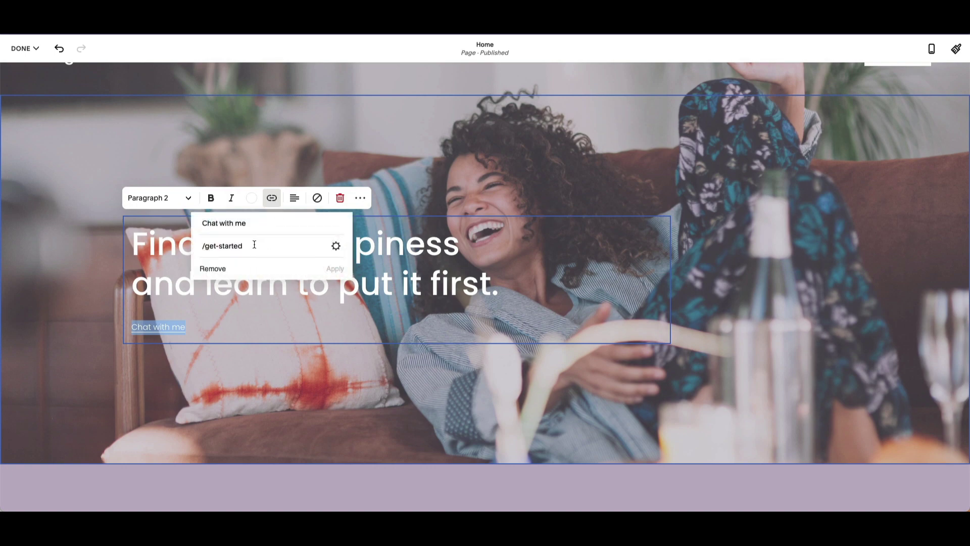
pyautogui.moveTo(252, 246); pyautogui.dragTo(202, 245)
pyautogui.click(207, 246)
pyautogui.click(301, 282)
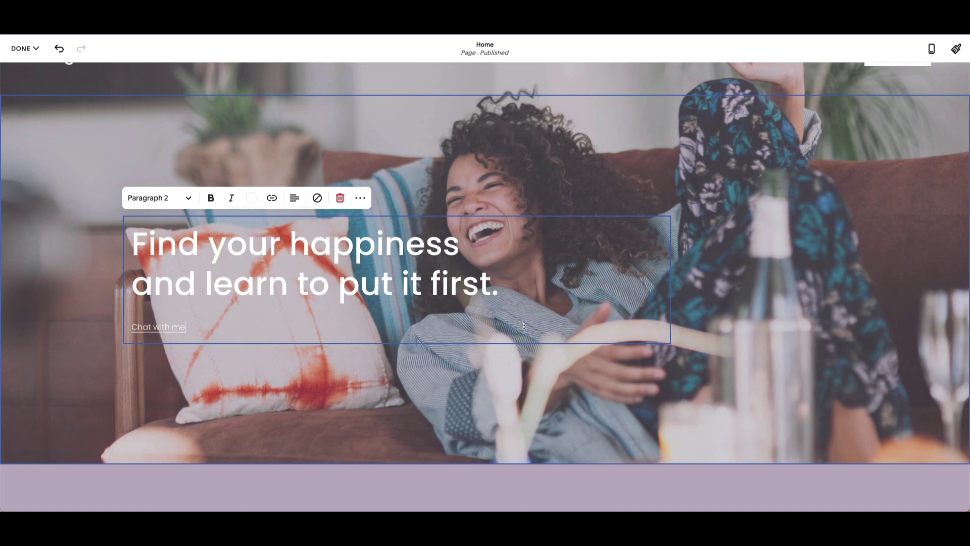
# - Apply the Light 1 colour theme to the 'Invest in your relationship with yourself' section
pyautogui.scroll(-5, 472, 356)
pyautogui.scroll(-3, 119, 258)
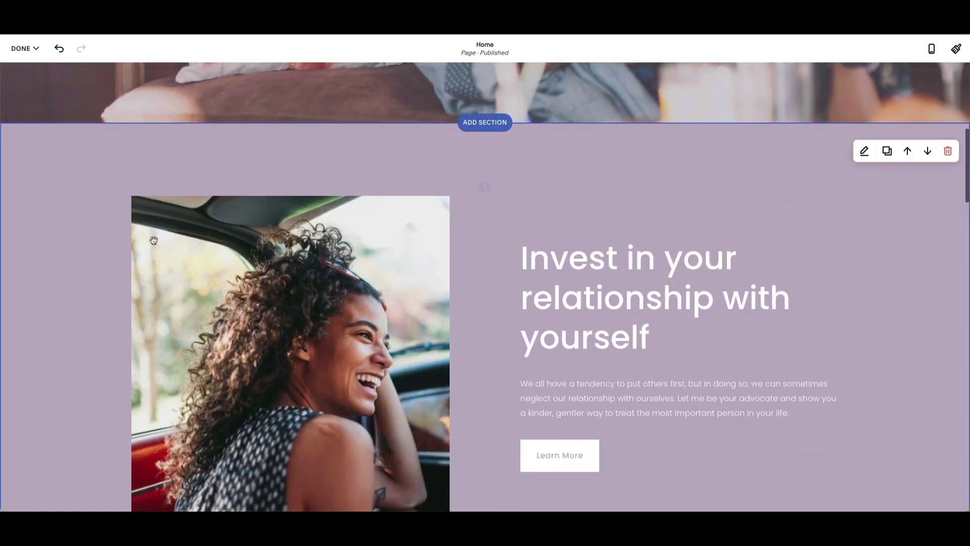
pyautogui.scroll(-2, 266, 263)
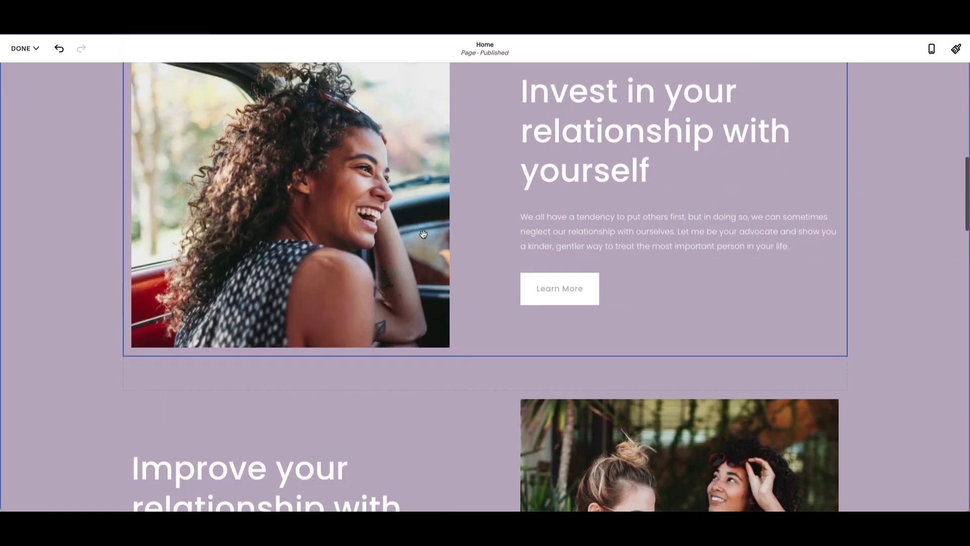
pyautogui.scroll(3, 78, 241)
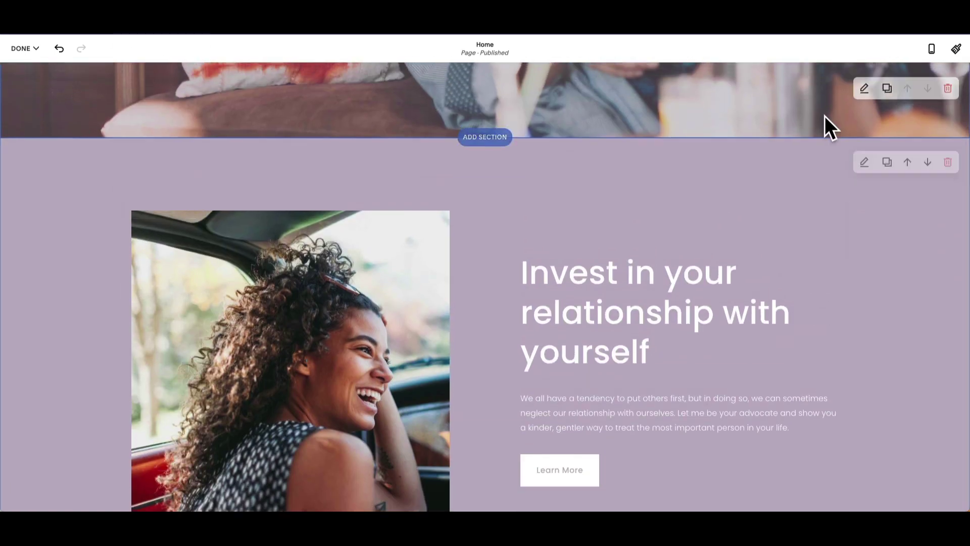
pyautogui.click(864, 163)
pyautogui.click(815, 198)
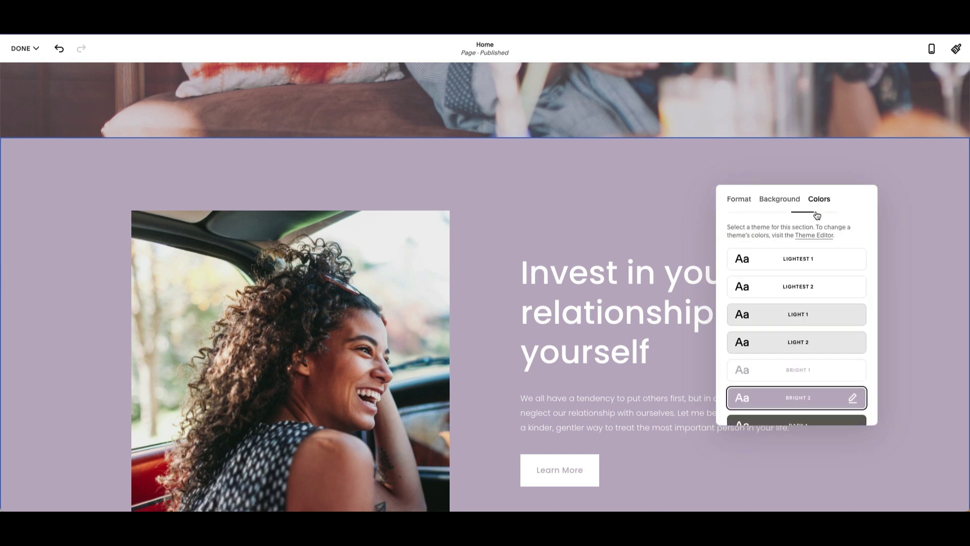
pyautogui.click(799, 319)
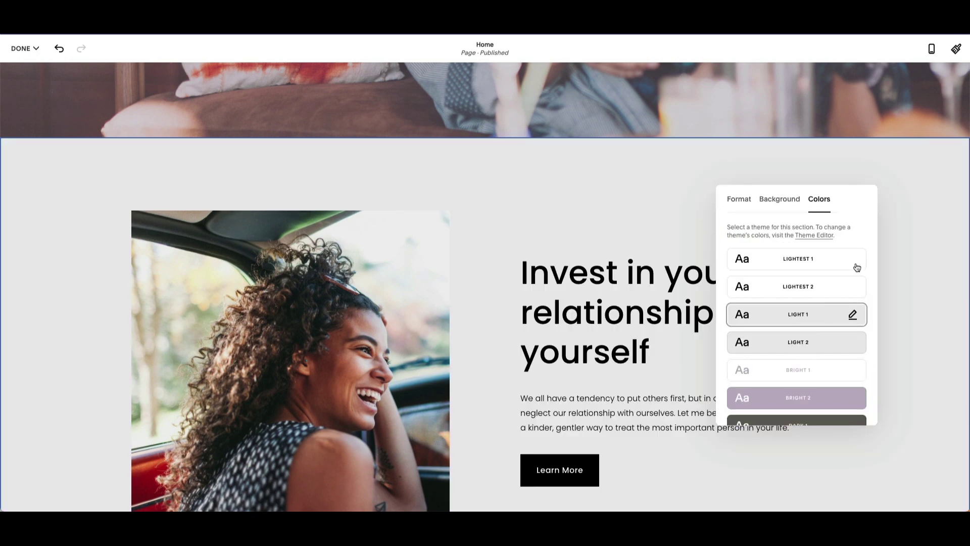
pyautogui.click(741, 201)
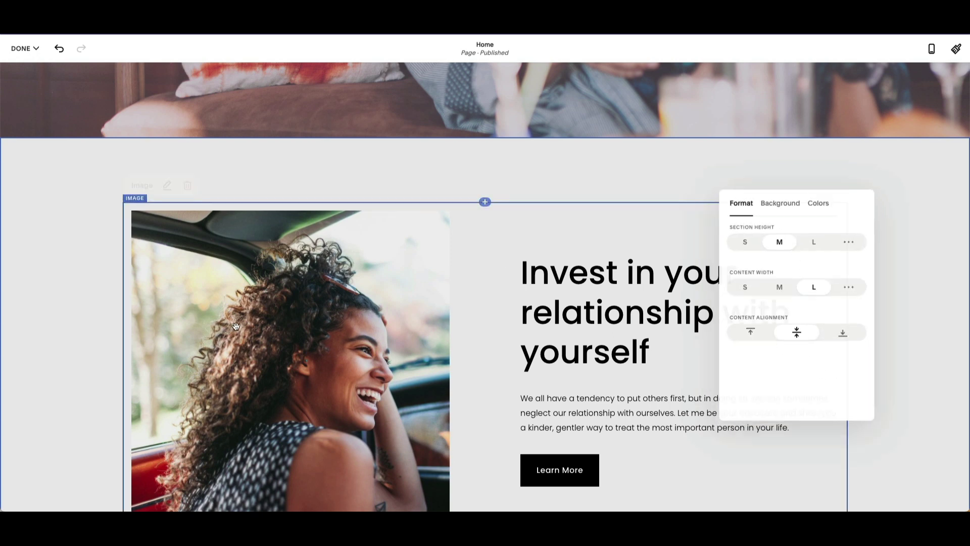
# - Edit the Invest section photo to Sharpness 100, Brightness 34 and Contrast 49, and save it
pyautogui.scroll(-2, 209, 146)
pyautogui.click(208, 146)
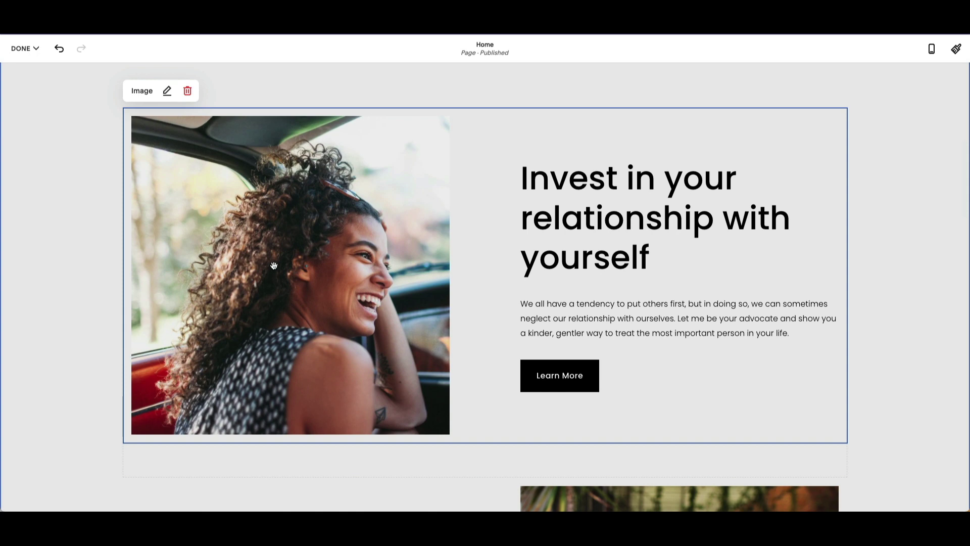
pyautogui.click(167, 92)
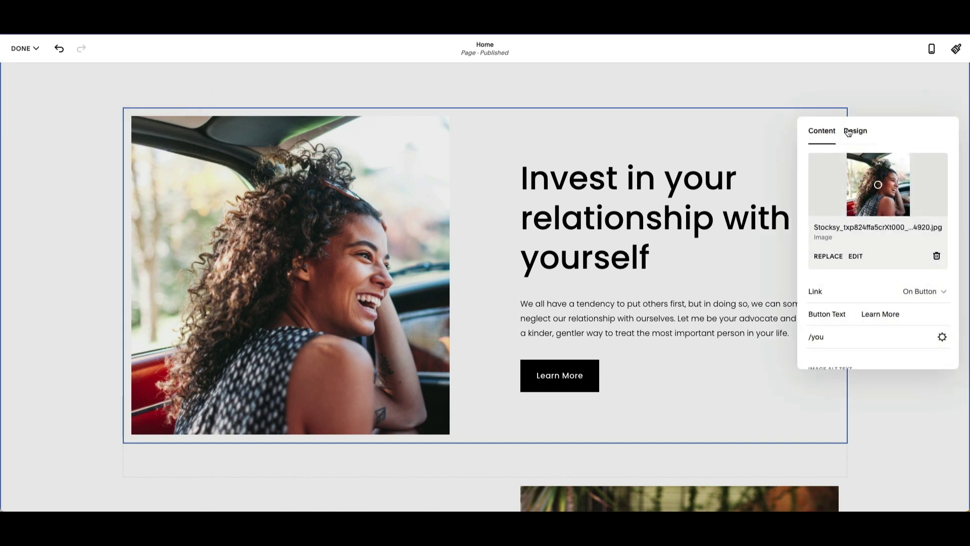
pyautogui.click(851, 257)
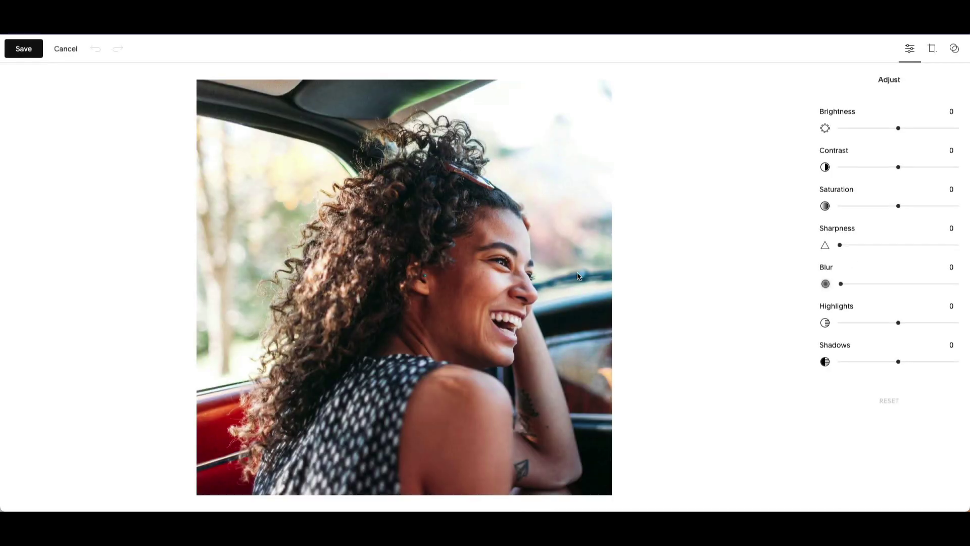
pyautogui.moveTo(840, 245); pyautogui.dragTo(959, 232)
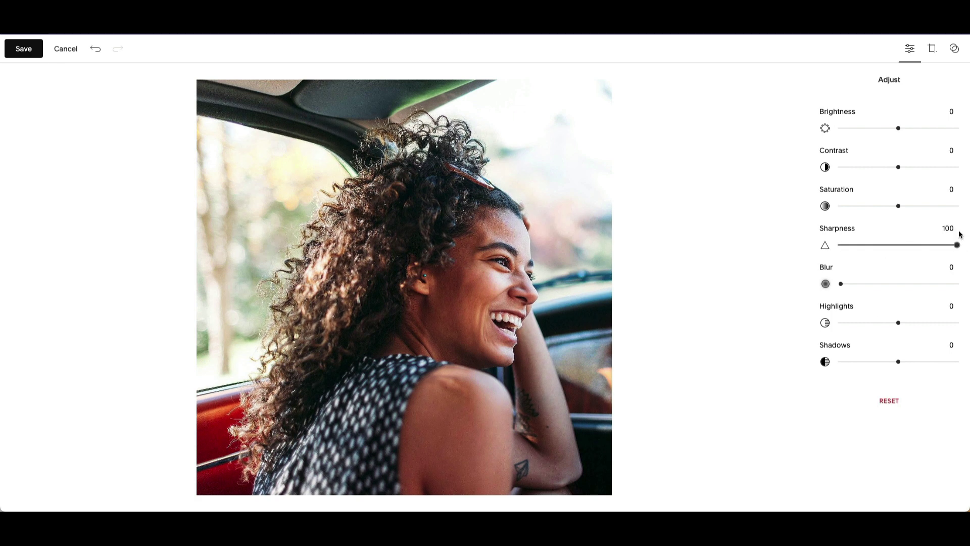
pyautogui.moveTo(898, 127); pyautogui.dragTo(918, 128)
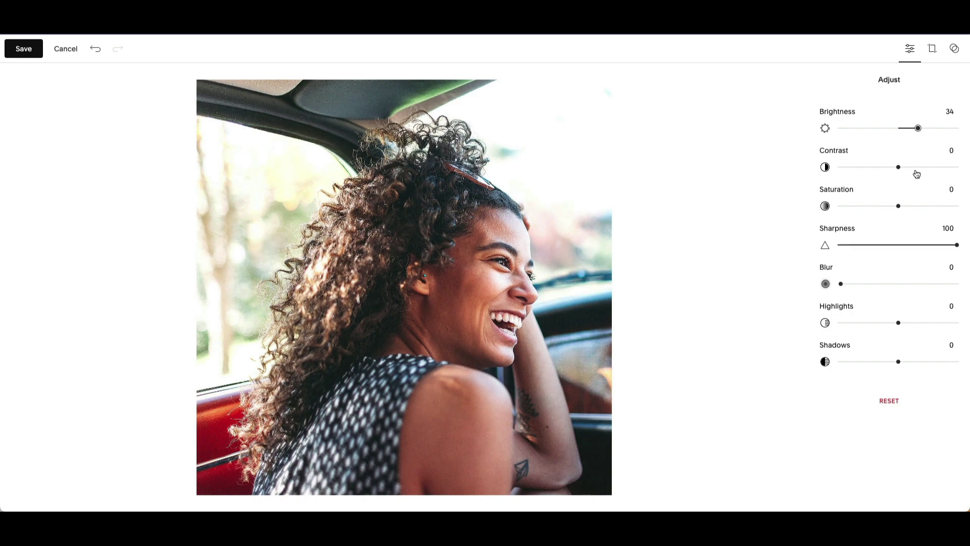
pyautogui.moveTo(897, 167); pyautogui.dragTo(927, 167)
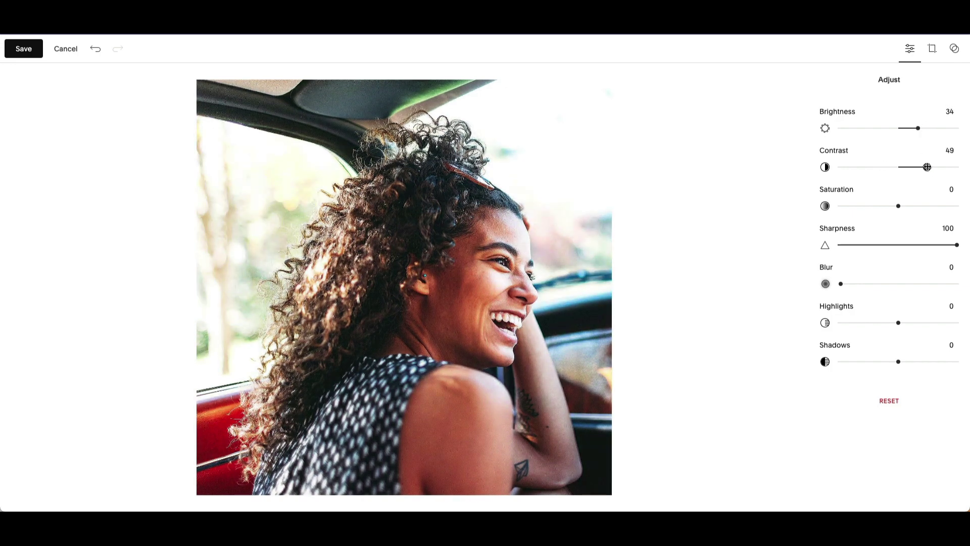
pyautogui.click(32, 55)
pyautogui.click(542, 303)
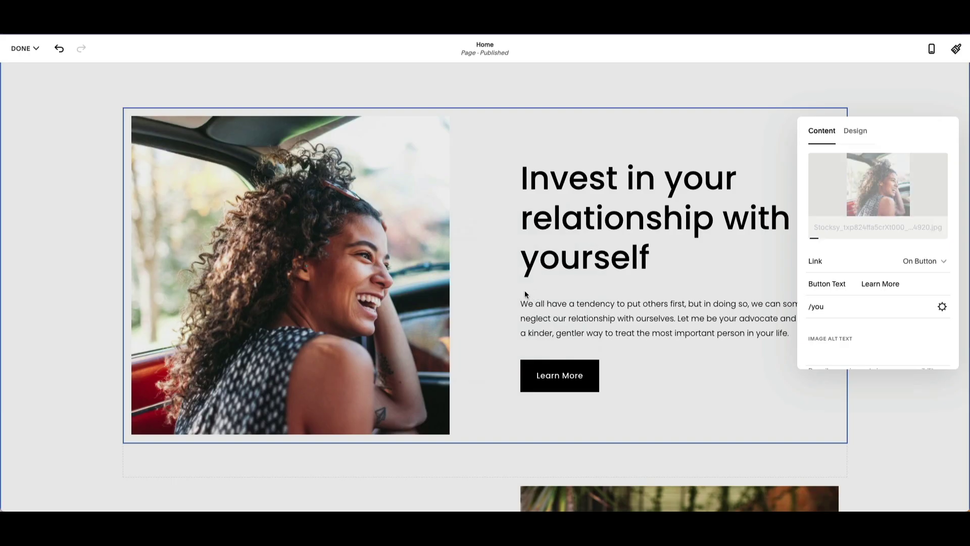
pyautogui.moveTo(313, 515)
pyautogui.click(856, 132)
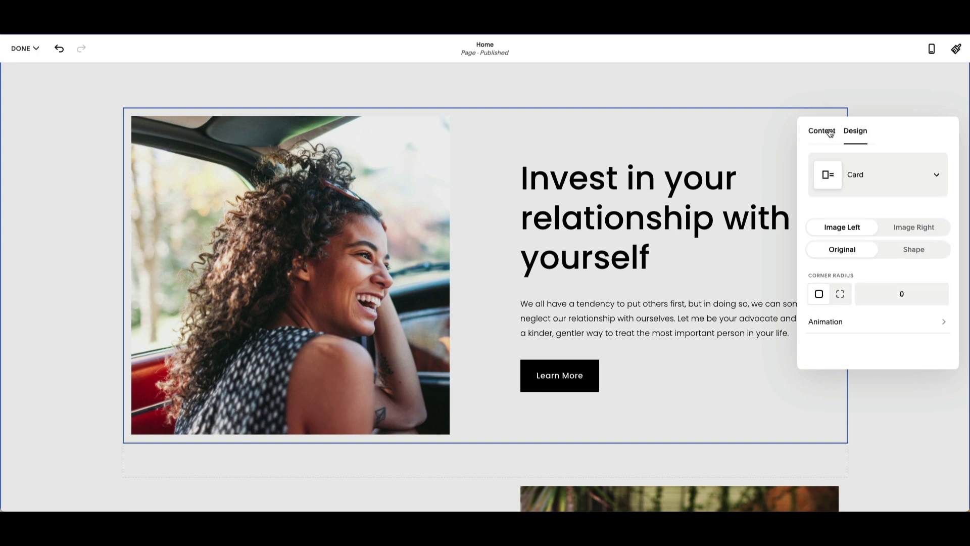
pyautogui.click(825, 132)
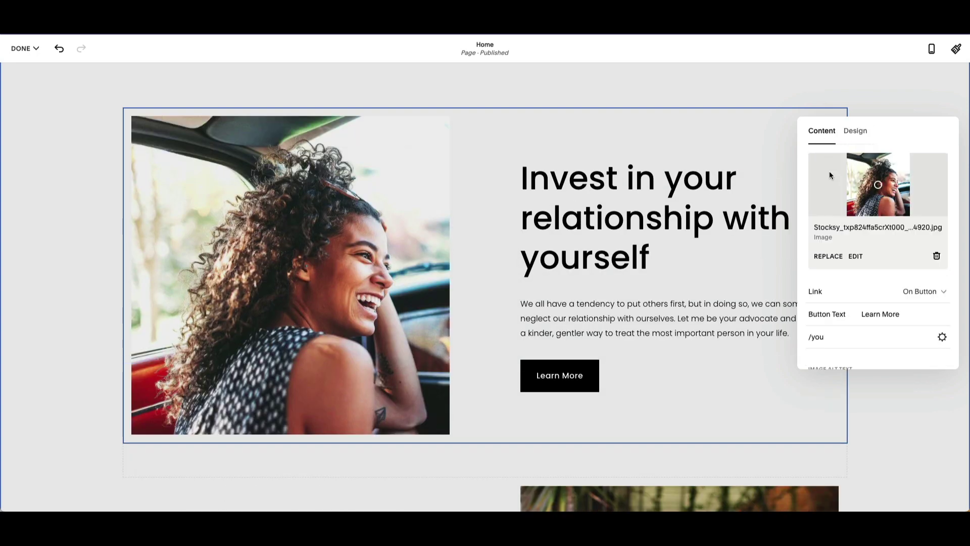
pyautogui.scroll(-2, 862, 252)
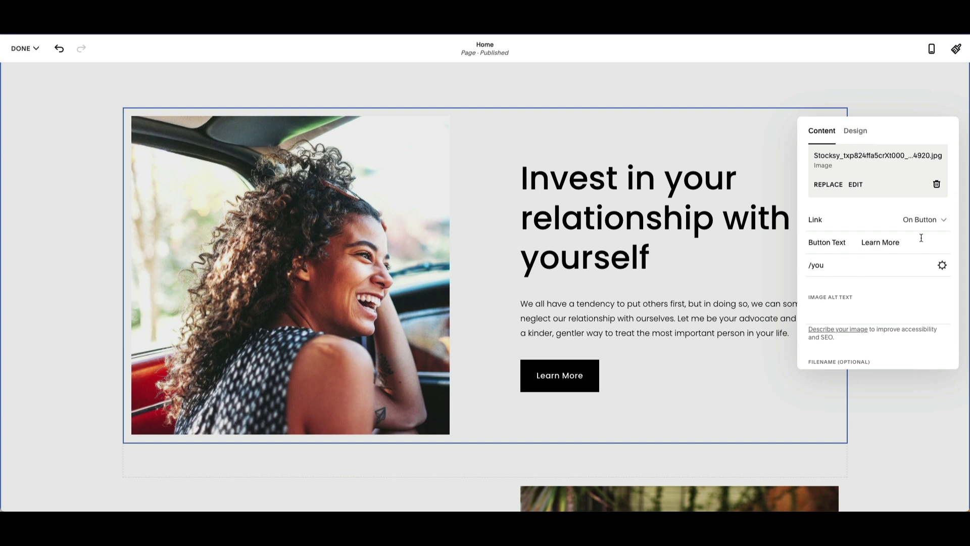
pyautogui.scroll(-1, 867, 315)
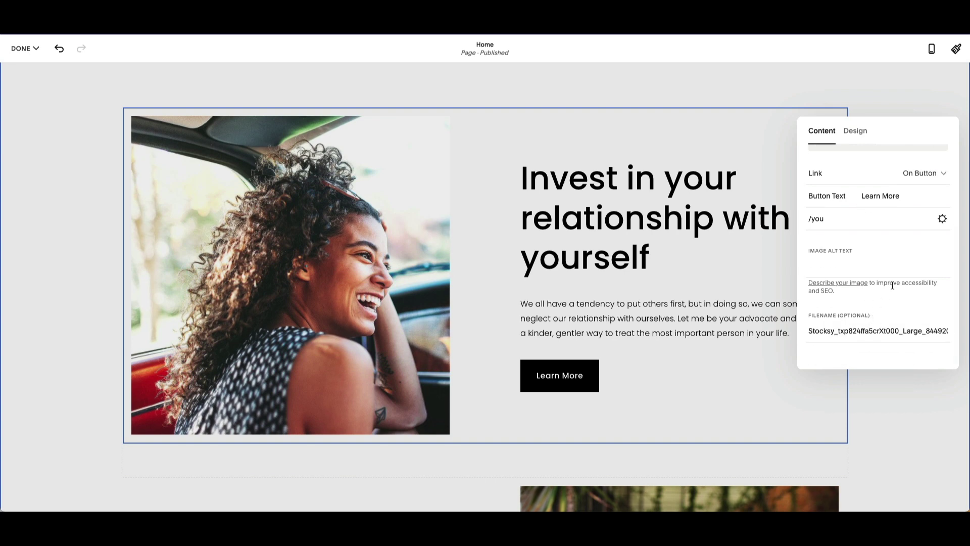
pyautogui.scroll(3, 892, 286)
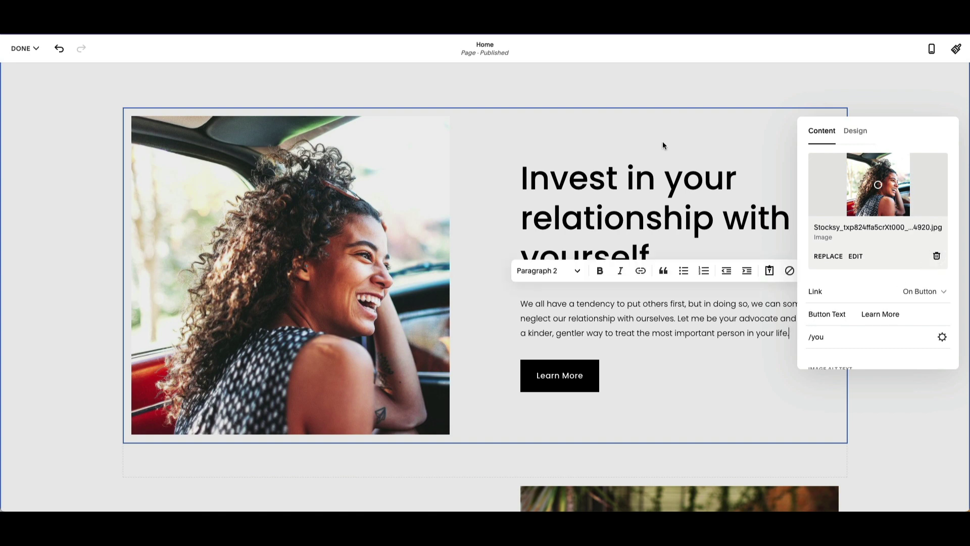
pyautogui.click(603, 164)
pyautogui.click(581, 212)
pyautogui.moveTo(881, 131); pyautogui.dragTo(272, 103)
pyautogui.scroll(-3, 300, 313)
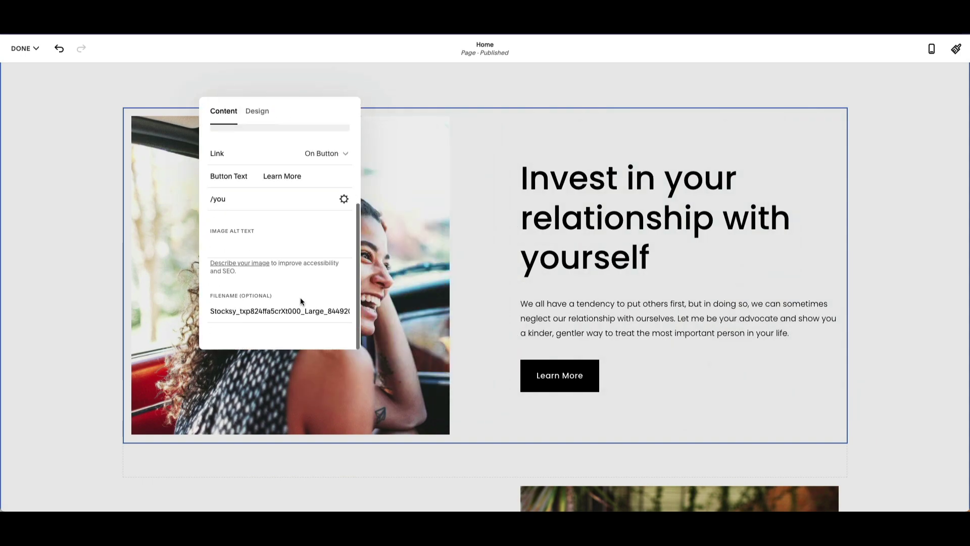
pyautogui.scroll(3, 301, 297)
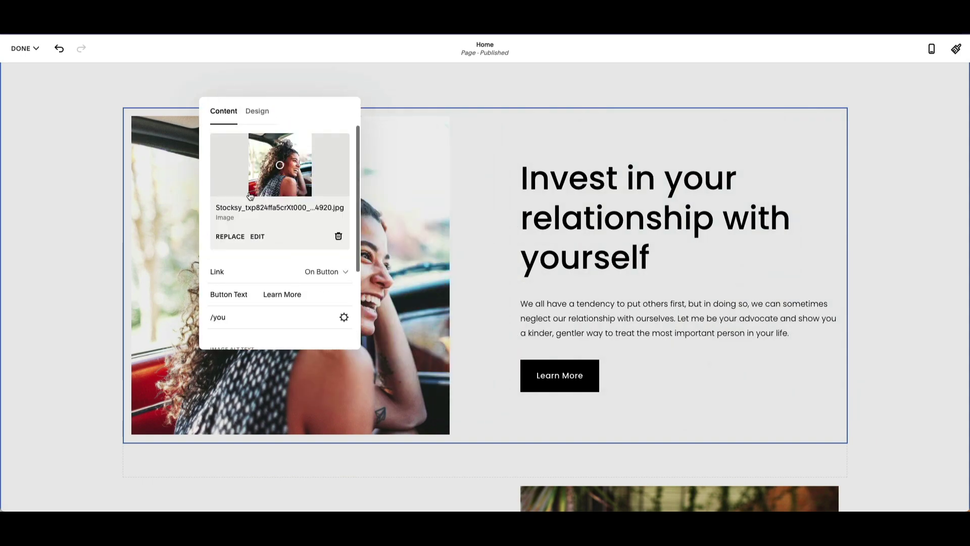
pyautogui.click(159, 158)
pyautogui.click(539, 296)
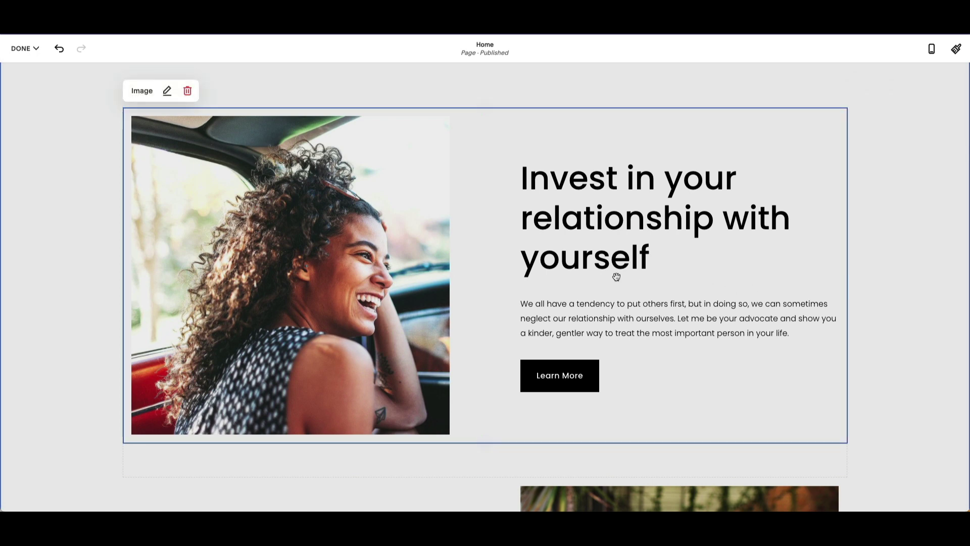
pyautogui.click(646, 177)
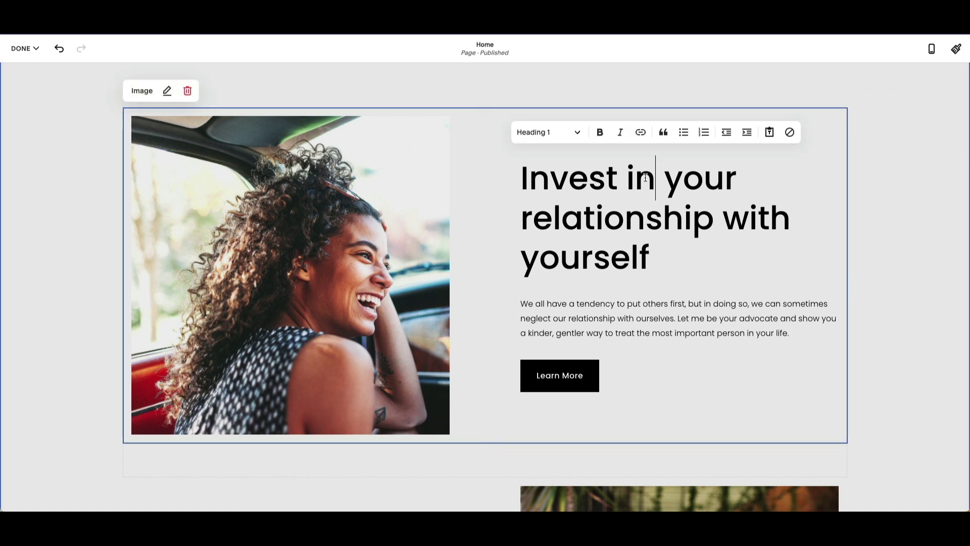
pyautogui.doubleClick(689, 198)
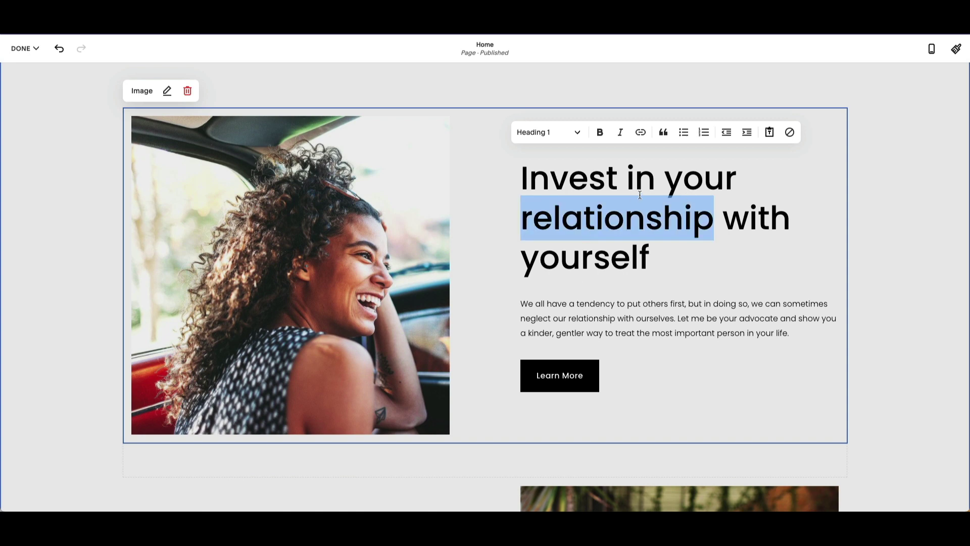
pyautogui.click(676, 282)
pyautogui.click(574, 375)
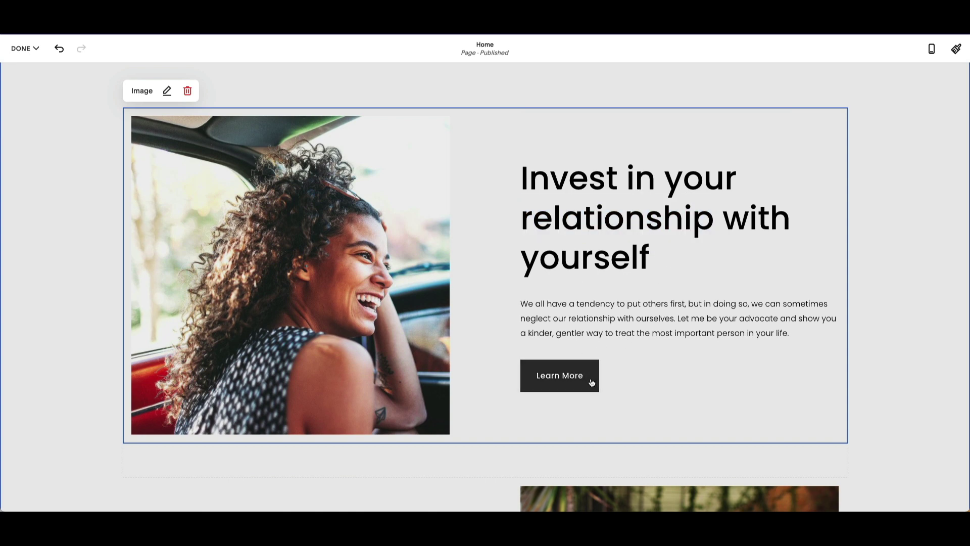
pyautogui.click(586, 389)
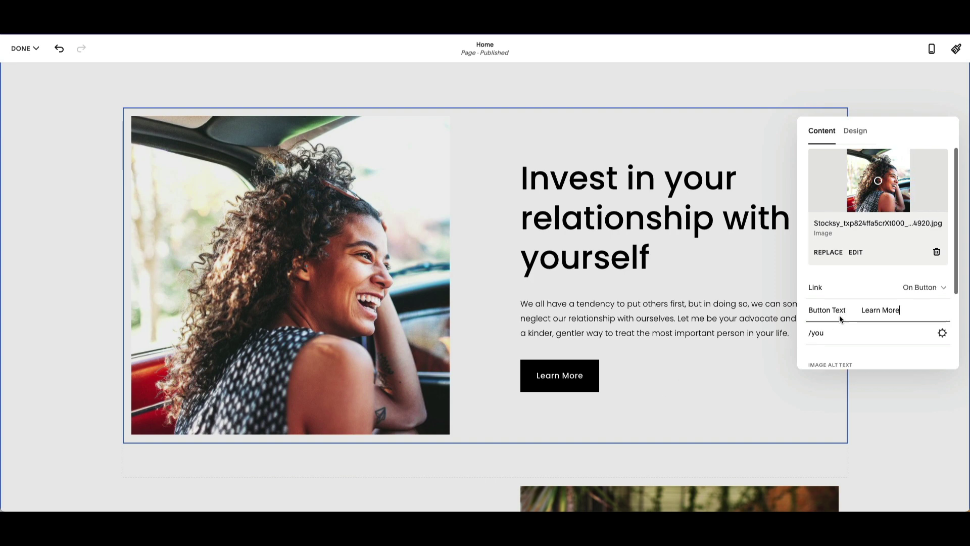
pyautogui.scroll(-1, 839, 314)
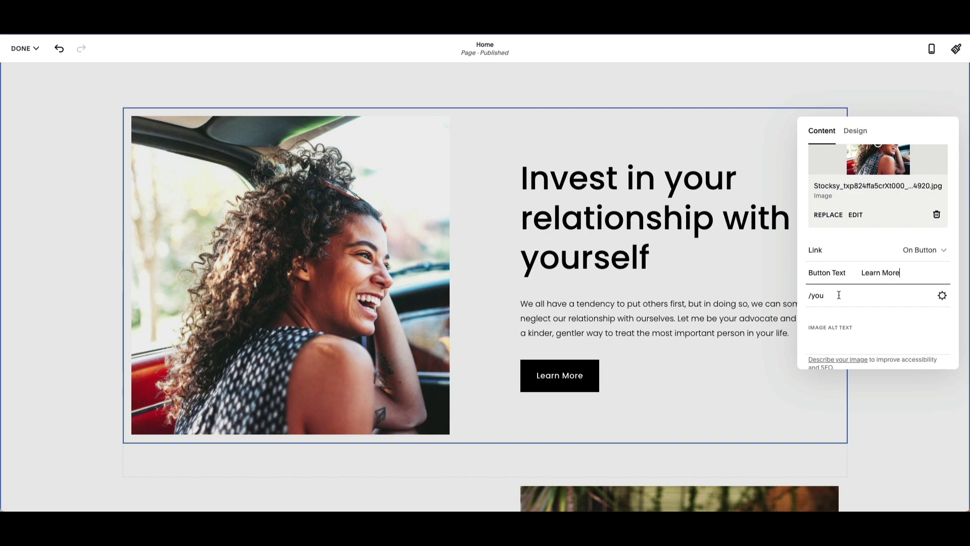
pyautogui.click(942, 297)
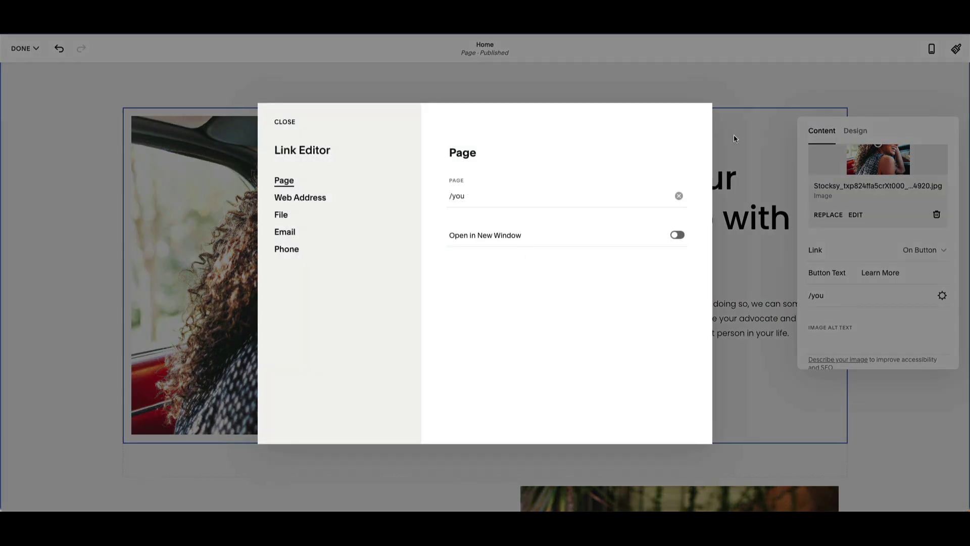
pyautogui.click(678, 195)
pyautogui.click(740, 423)
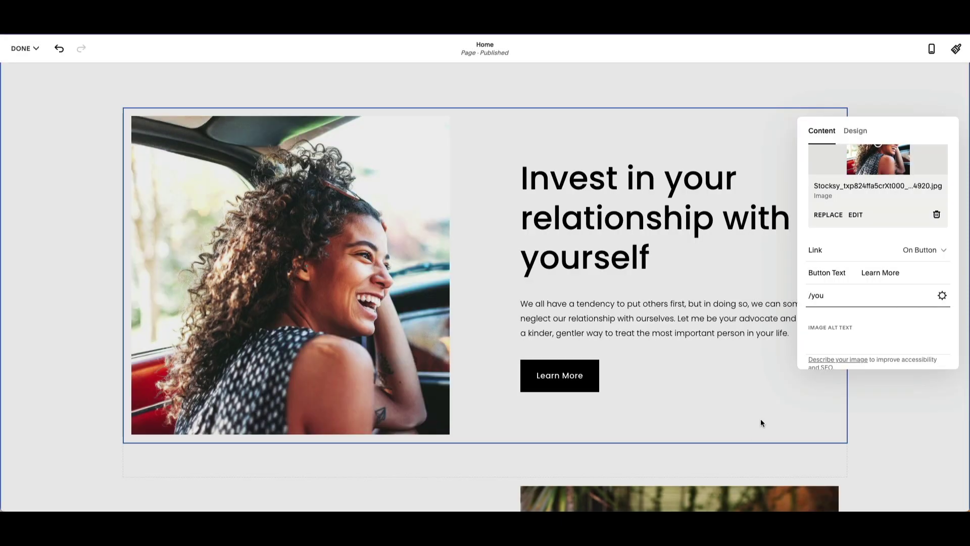
pyautogui.click(760, 406)
pyautogui.scroll(-9, 418, 425)
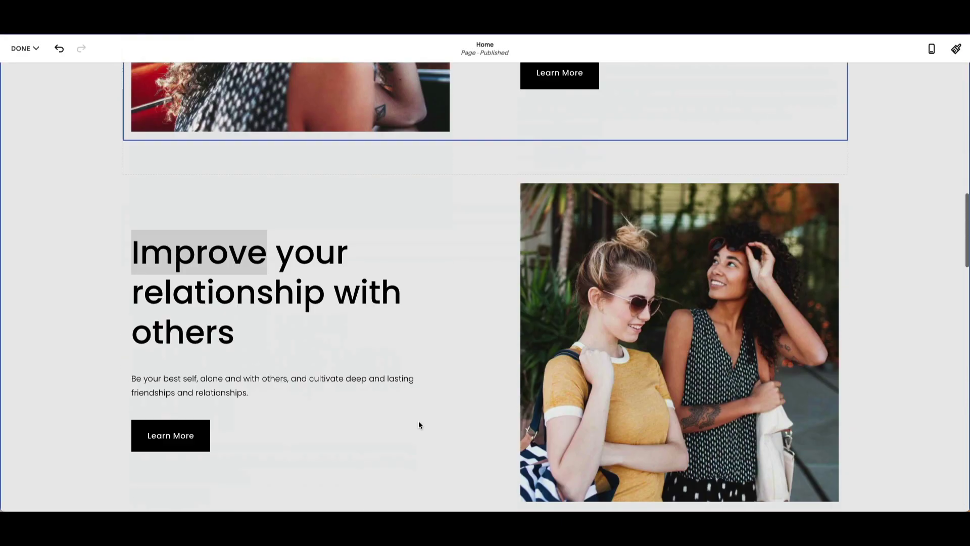
pyautogui.scroll(-12, 419, 426)
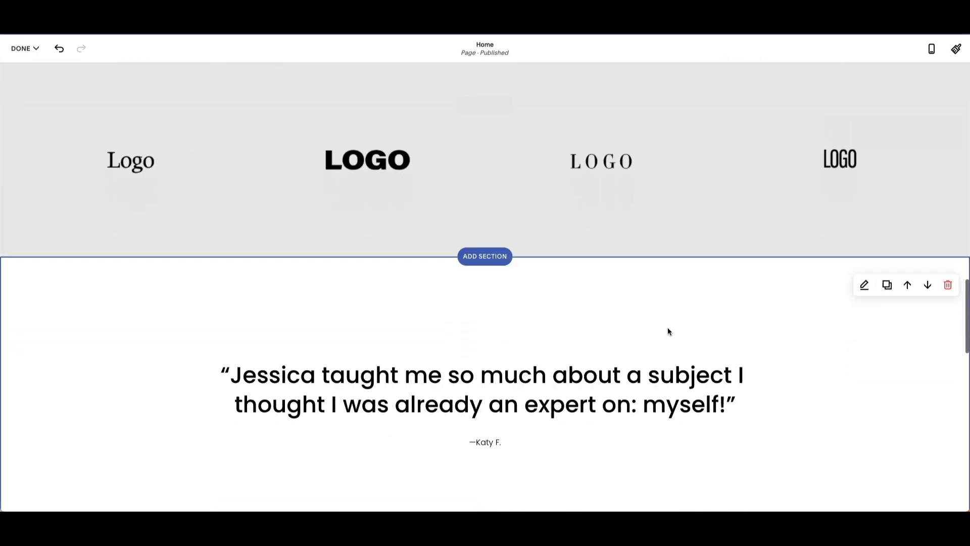
pyautogui.scroll(-12, 674, 340)
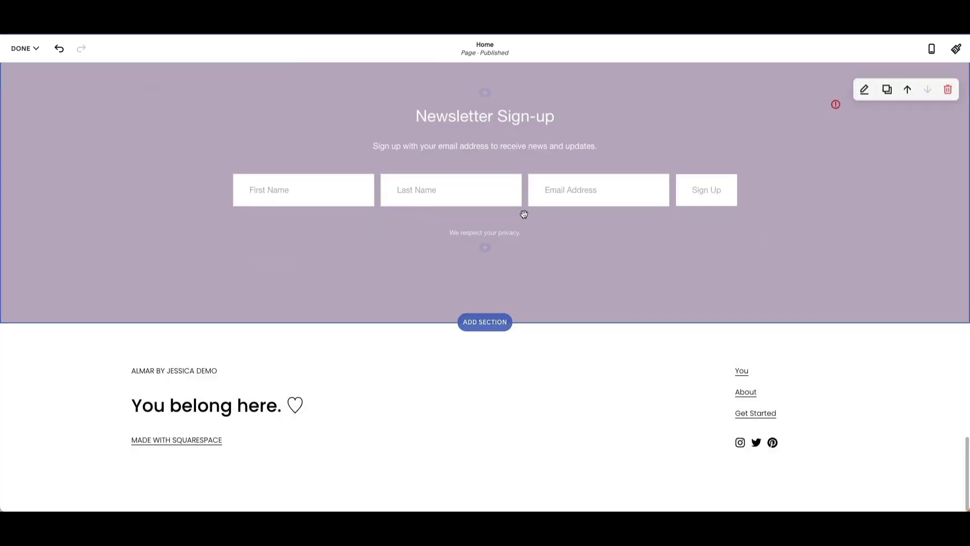
# - Review the Newsletter Sign-up block's Content and Design settings
pyautogui.click(748, 119)
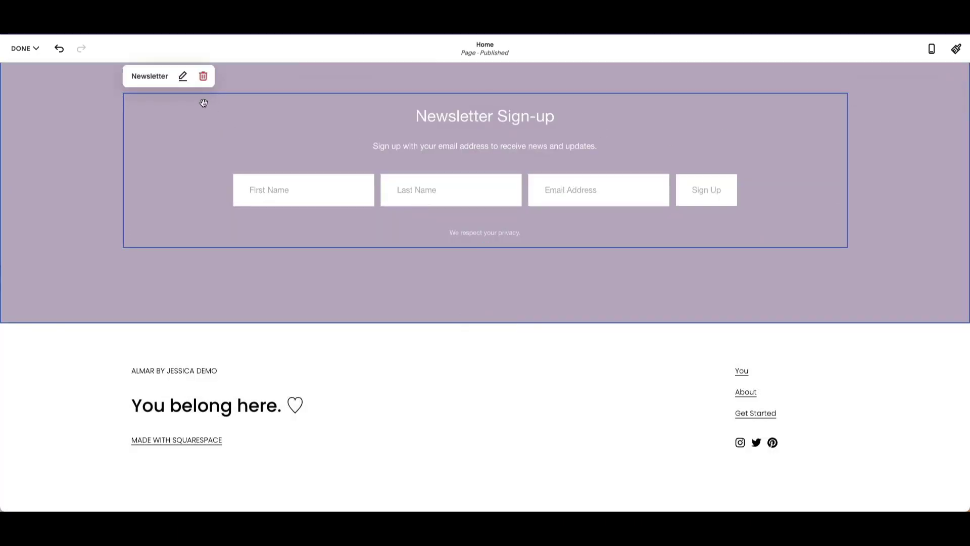
pyautogui.click(184, 76)
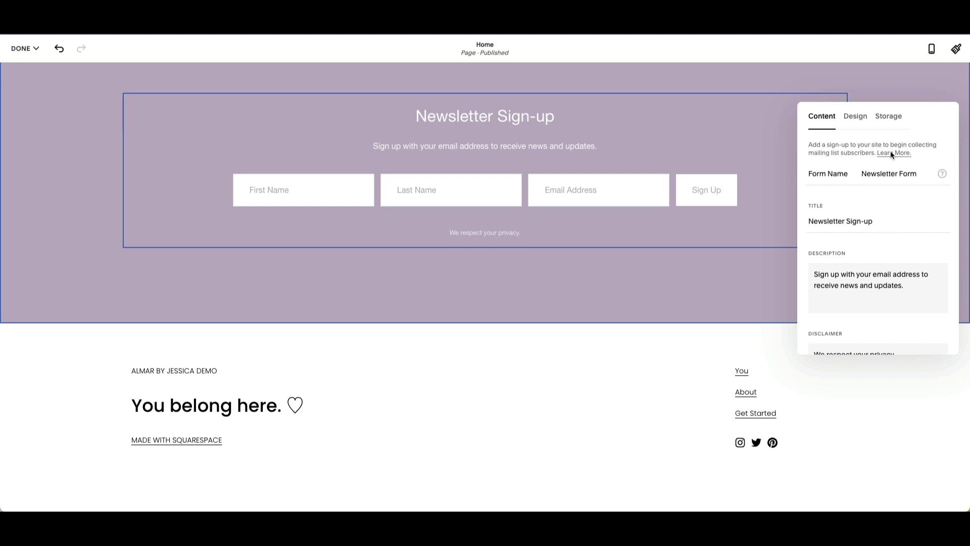
pyautogui.scroll(-3, 899, 275)
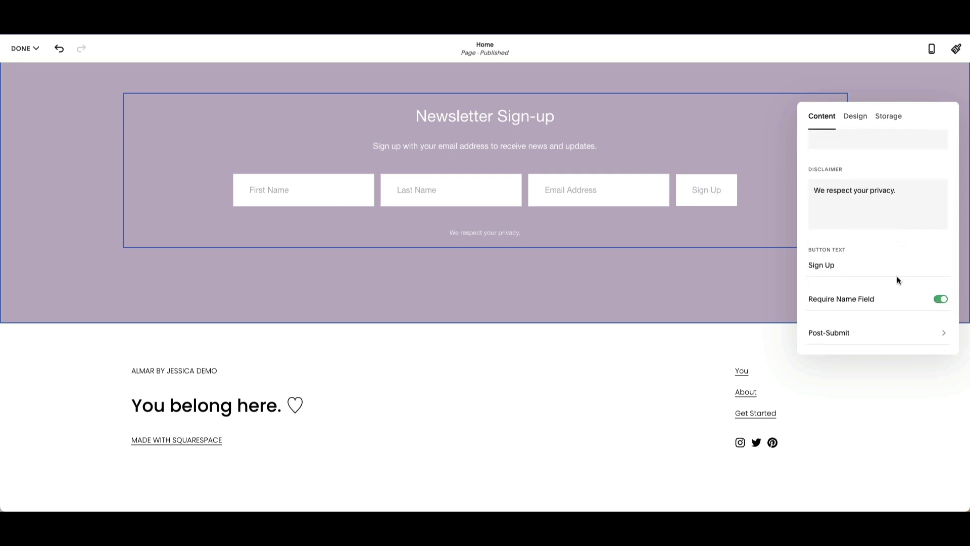
pyautogui.scroll(3, 896, 276)
pyautogui.click(856, 121)
# - Store the block's sign-ups in Squarespace Email Campaigns on the Default mailing list
pyautogui.click(899, 115)
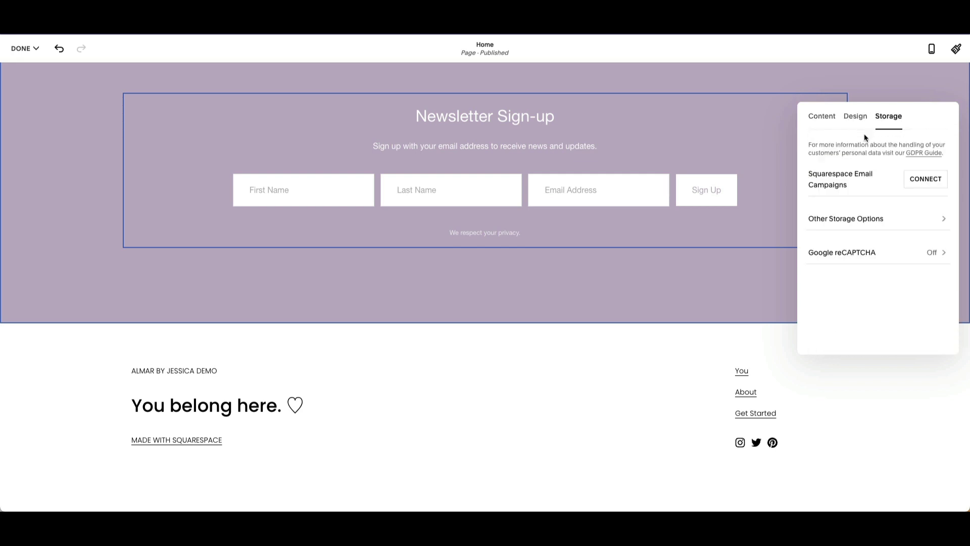
pyautogui.click(928, 181)
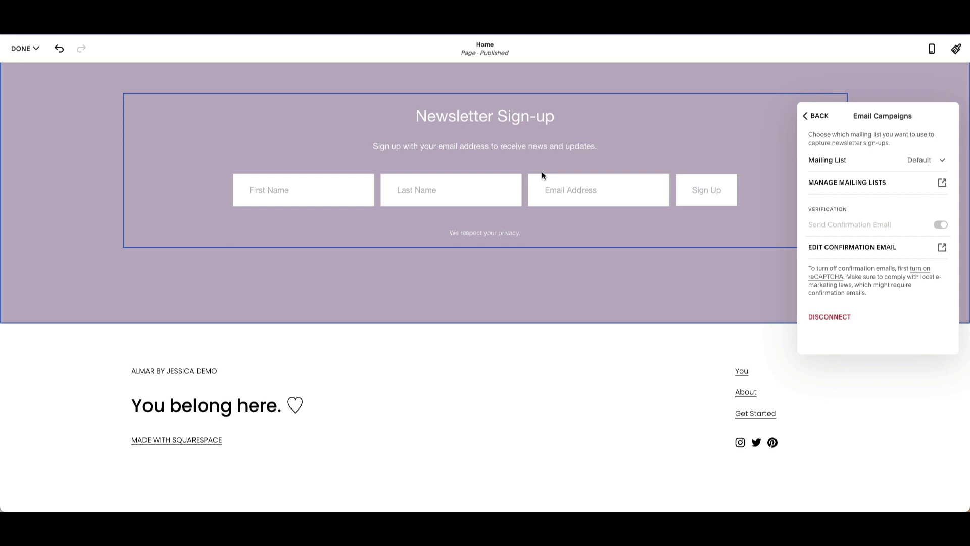
pyautogui.click(818, 124)
pyautogui.scroll(20, 514, 241)
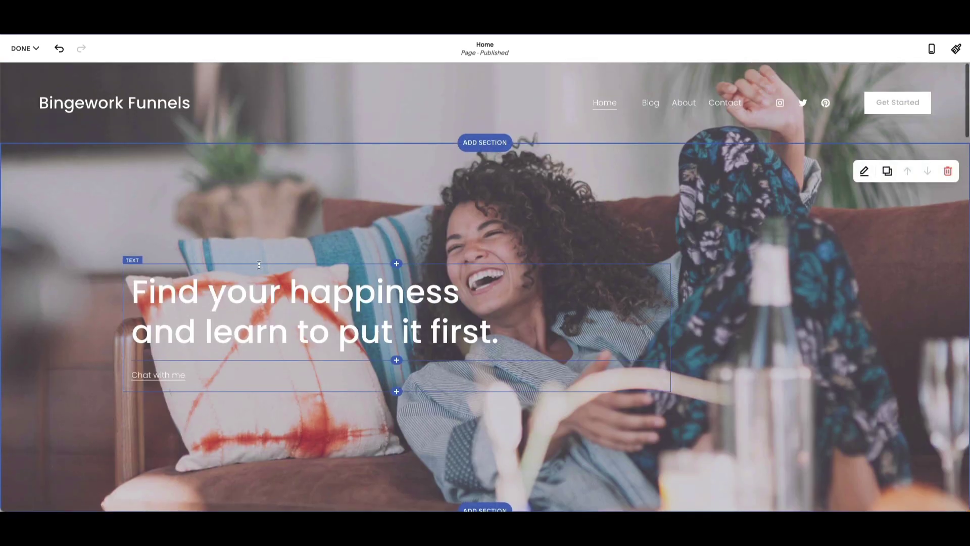
# - Save the Home page edits and preview the You page from the Pages list
pyautogui.click(22, 48)
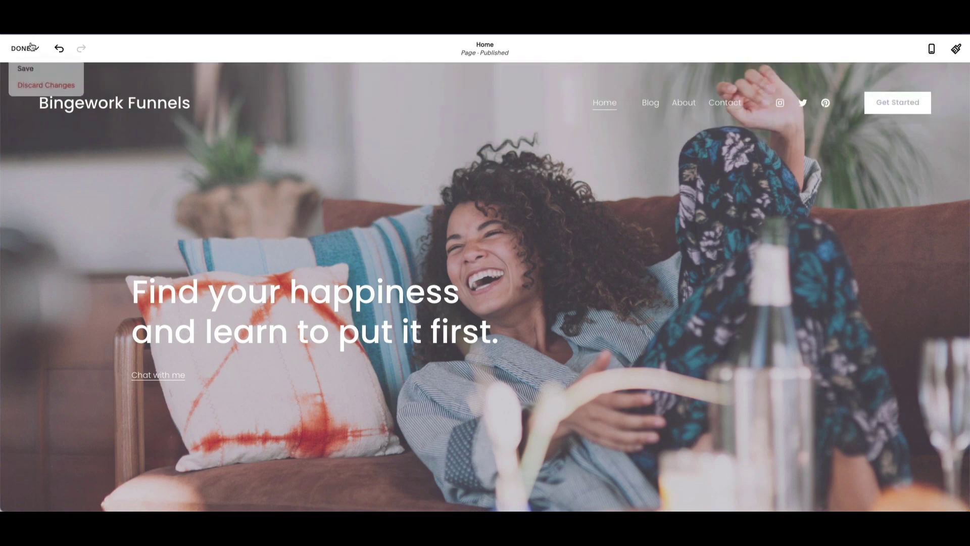
pyautogui.click(25, 69)
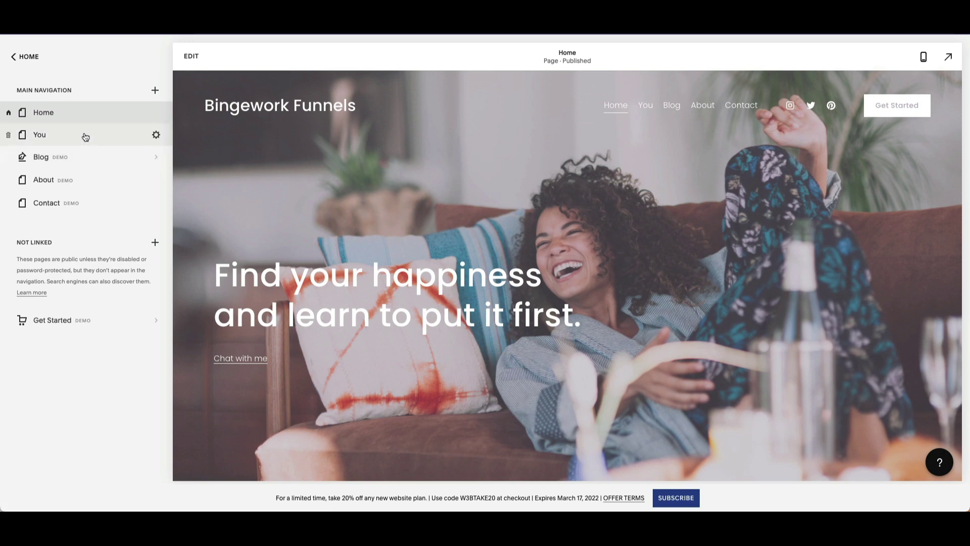
pyautogui.click(86, 135)
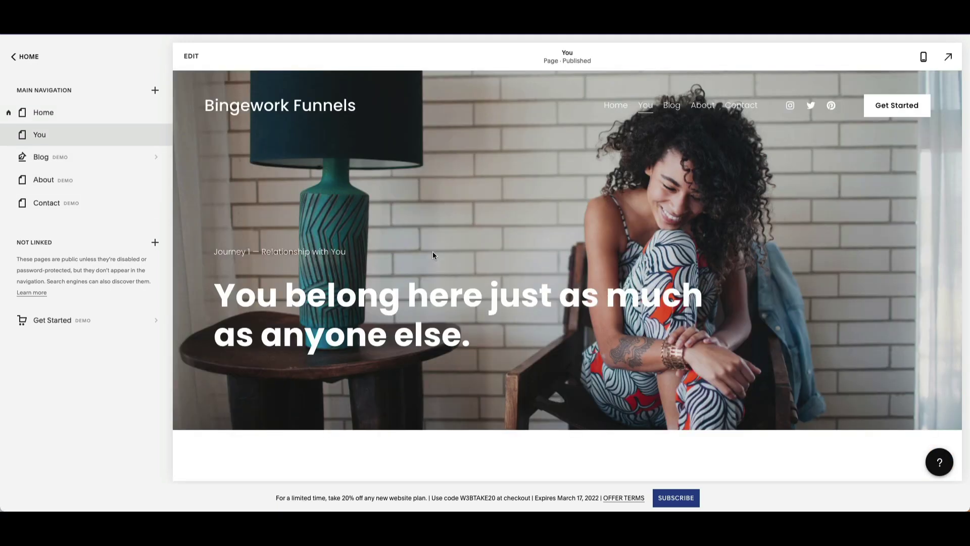
pyautogui.scroll(-20, 377, 229)
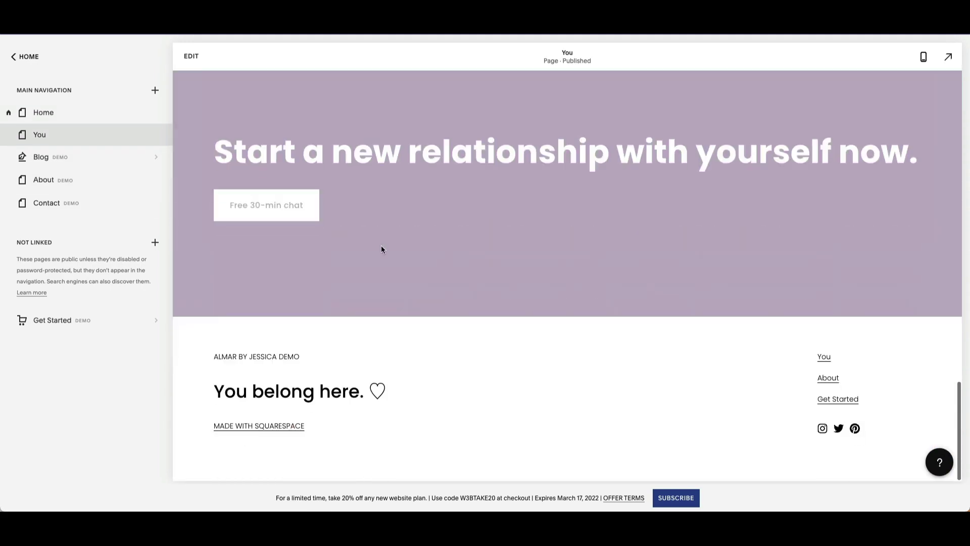
pyautogui.scroll(20, 381, 249)
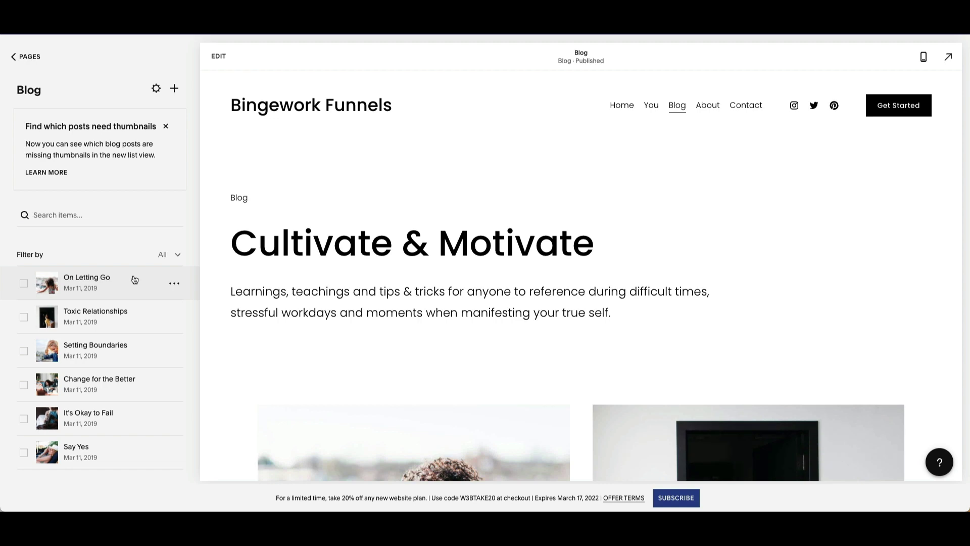
pyautogui.scroll(-15, 224, 254)
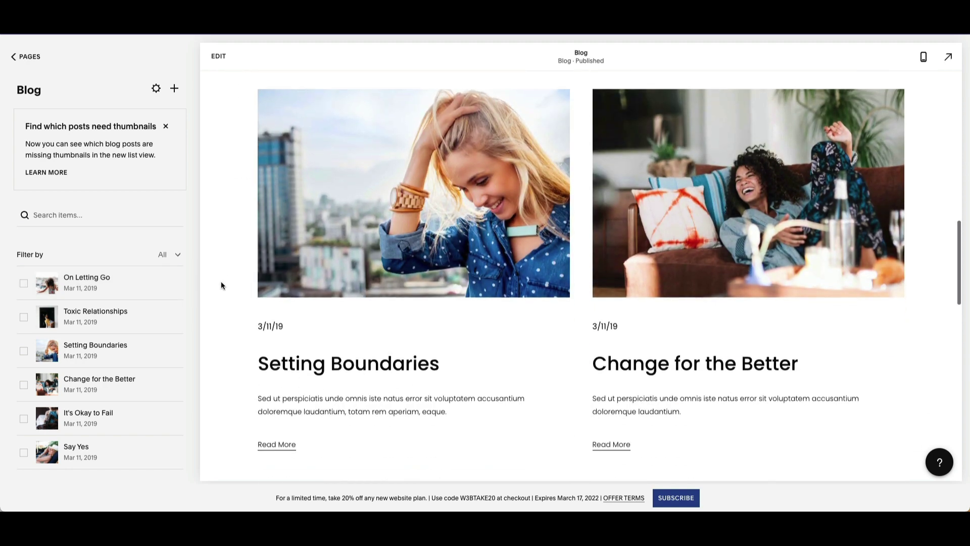
pyautogui.scroll(-3, 221, 285)
pyautogui.click(363, 156)
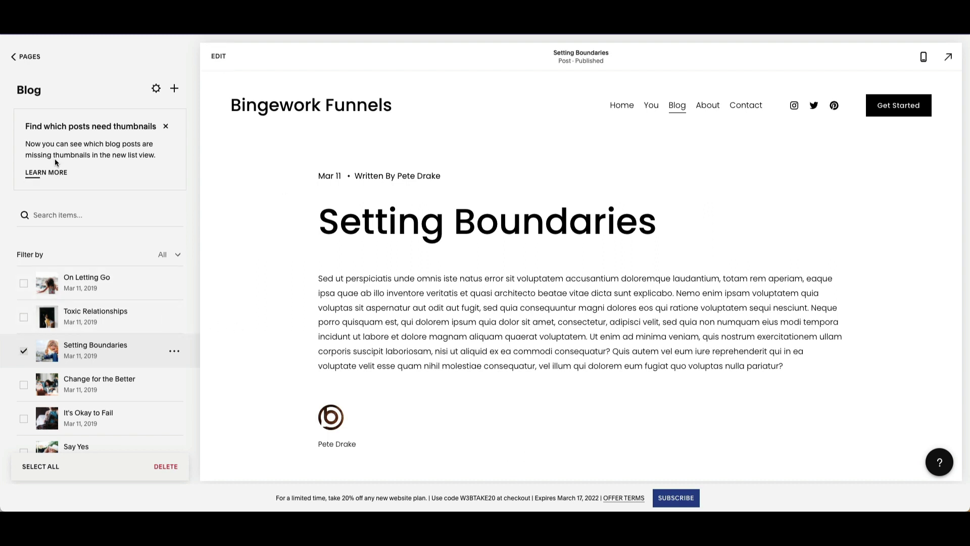
pyautogui.click(23, 351)
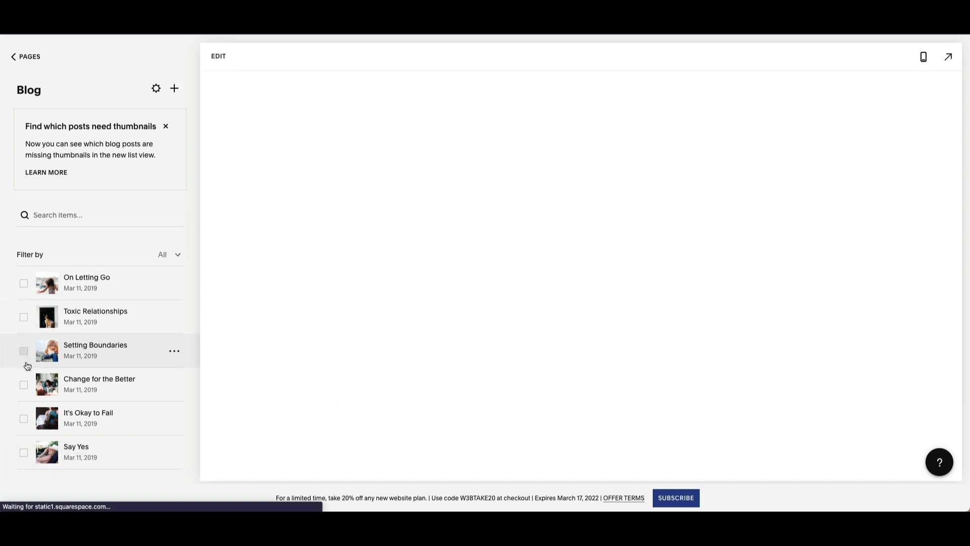
pyautogui.scroll(-4, 450, 332)
pyautogui.scroll(4, 450, 331)
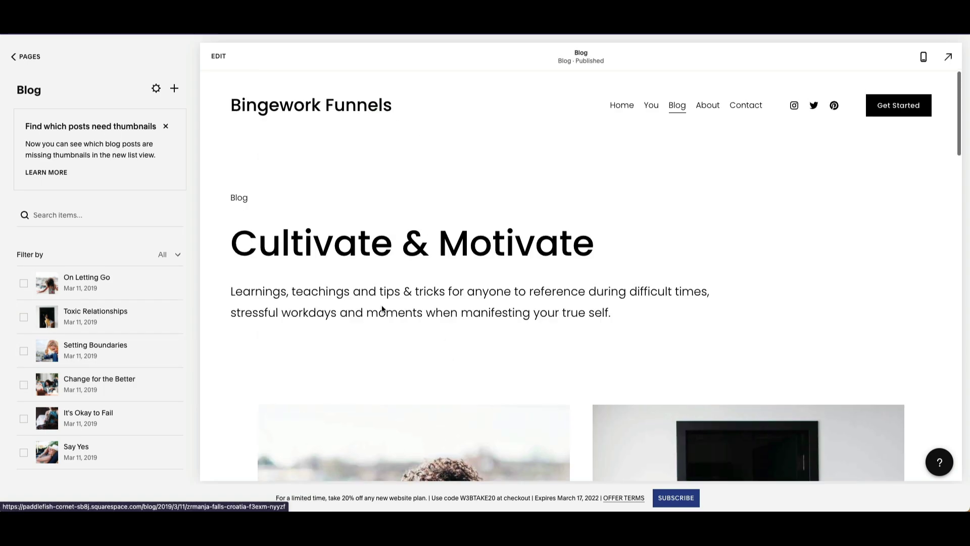
pyautogui.click(228, 67)
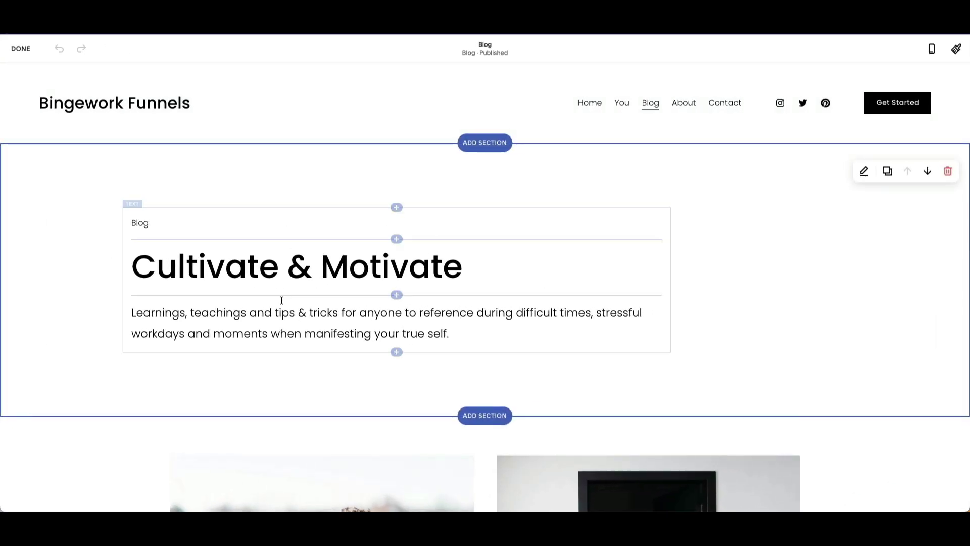
pyautogui.click(262, 308)
pyautogui.scroll(-2, 260, 312)
pyautogui.scroll(-2, 260, 312)
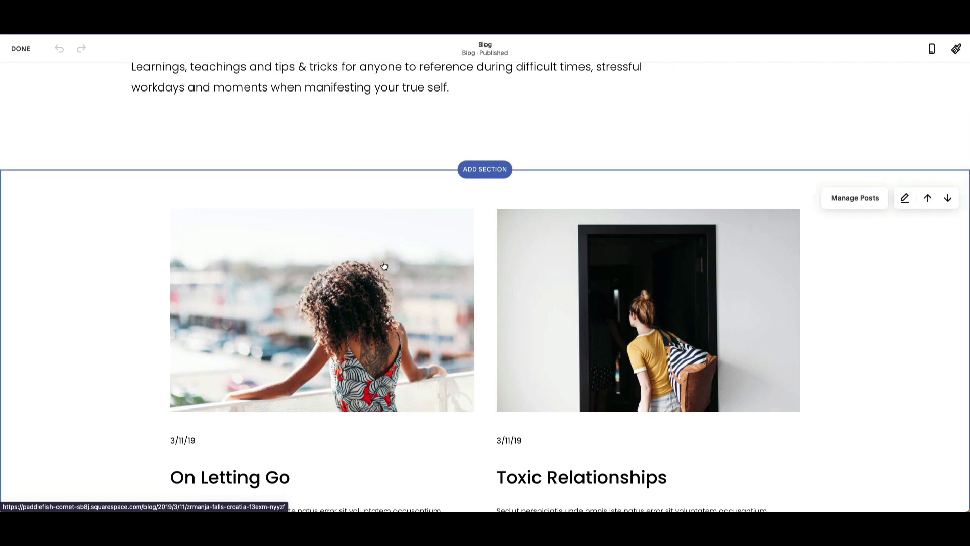
pyautogui.click(905, 197)
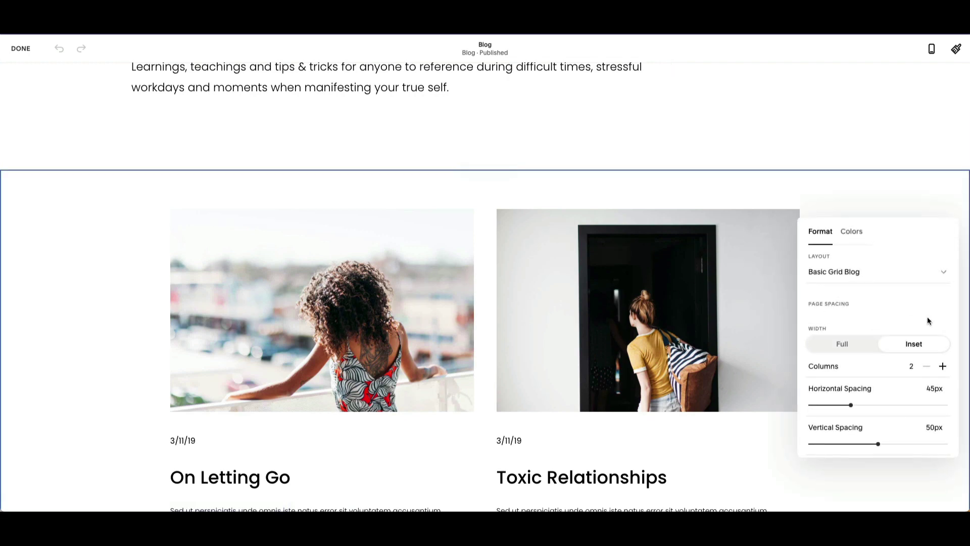
pyautogui.click(851, 231)
pyautogui.click(820, 231)
pyautogui.scroll(-10, 548, 338)
pyautogui.scroll(-10, 500, 369)
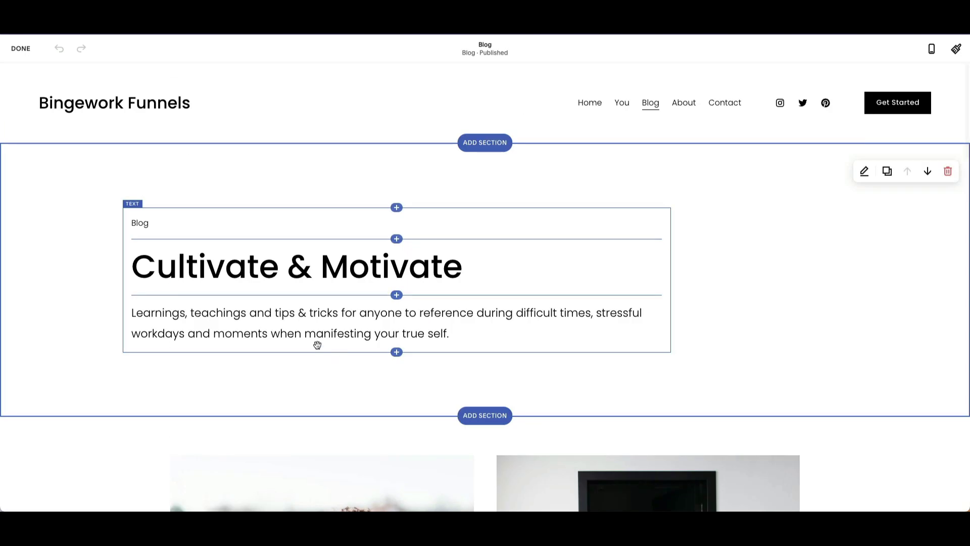
pyautogui.click(20, 48)
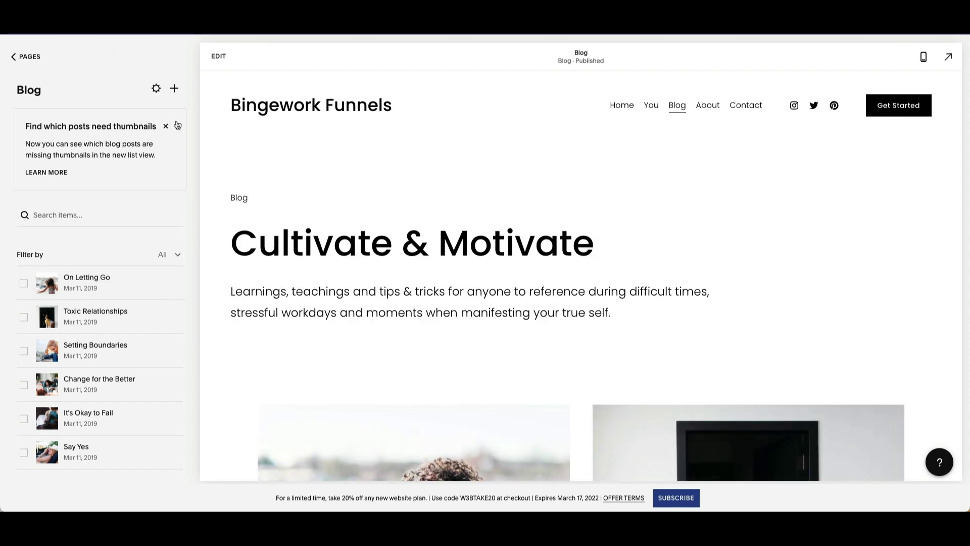
pyautogui.click(174, 93)
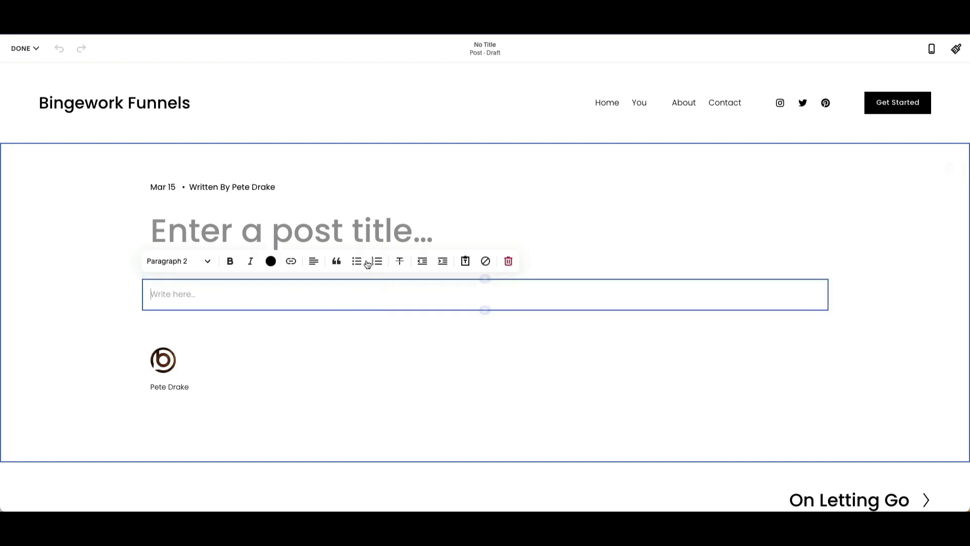
# - Title the draft post 'Test Blo' and write the body text 'Here my article'
pyautogui.write('Tes')
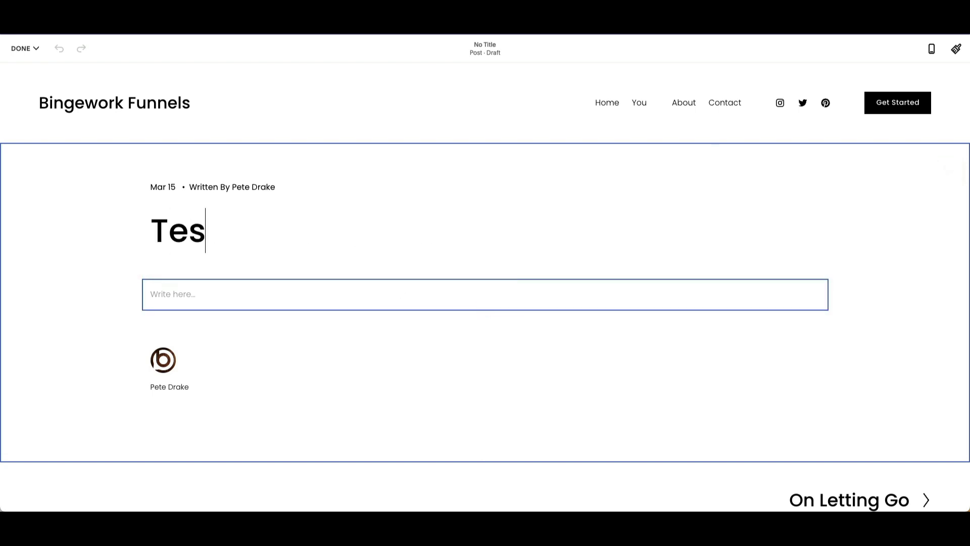
pyautogui.write('t Blob')
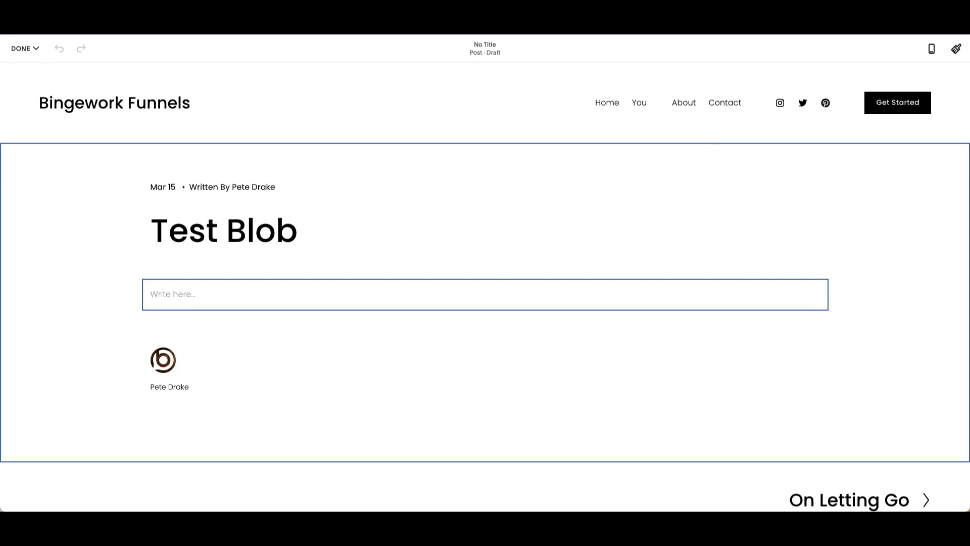
pyautogui.press('BackSpace')
pyautogui.write('g')
pyautogui.press('BackSpace')
pyautogui.click(253, 187)
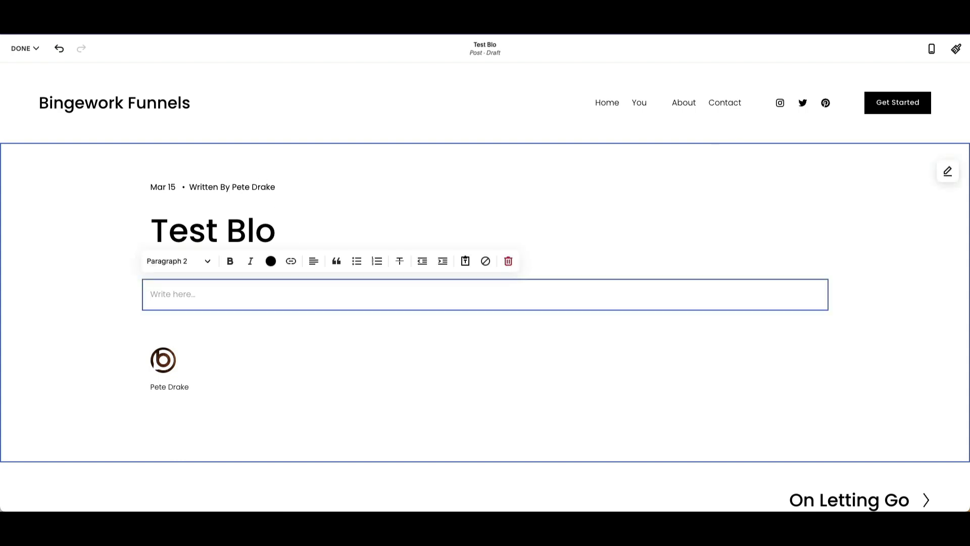
pyautogui.write('Here my article')
pyautogui.scroll(-4, 383, 253)
pyautogui.scroll(4, 308, 279)
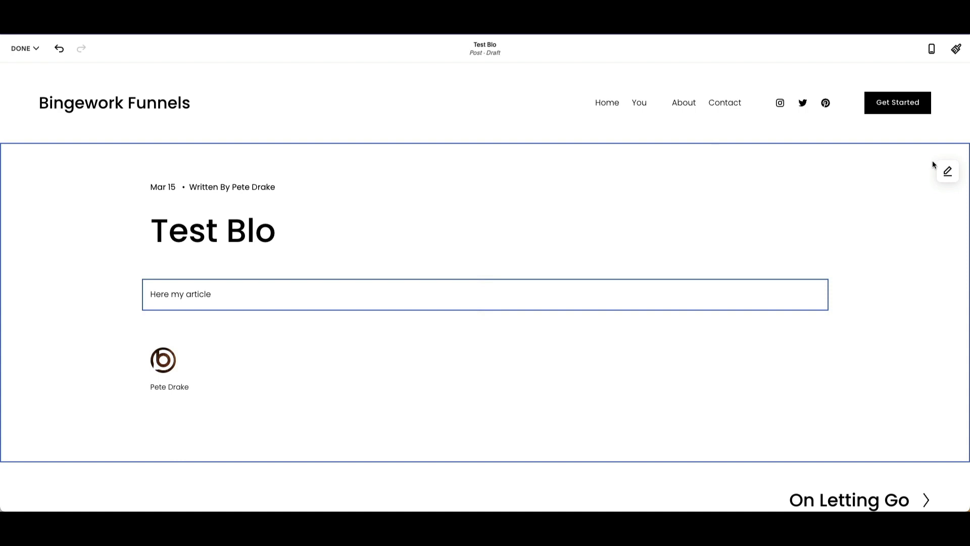
# - Turn off Show Author Name in the post section's format settings
pyautogui.click(948, 171)
pyautogui.scroll(-1, 864, 312)
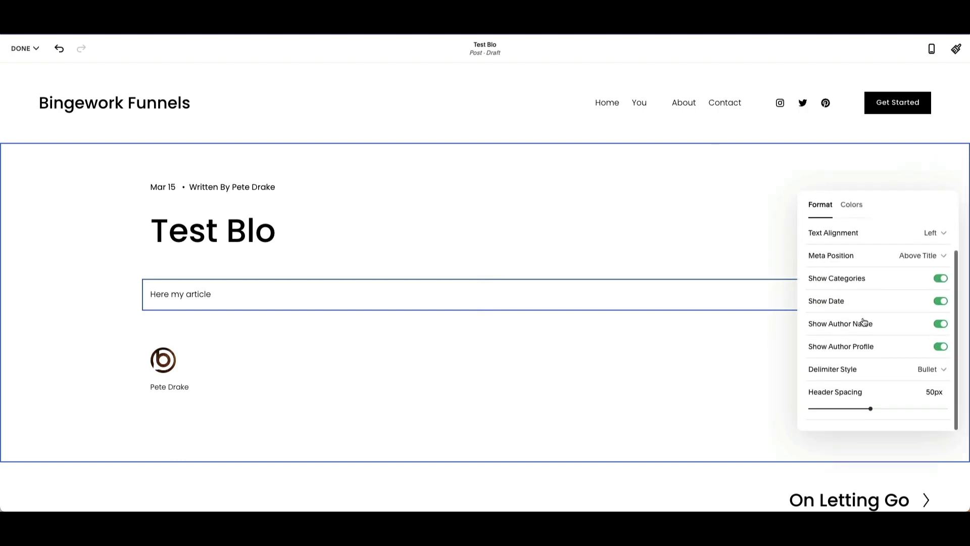
pyautogui.click(826, 326)
pyautogui.click(749, 396)
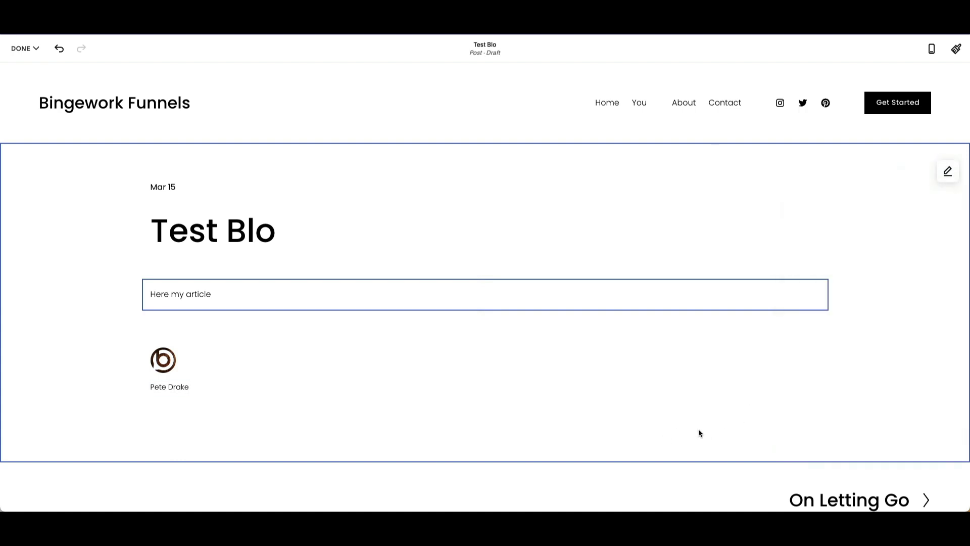
pyautogui.scroll(-2, 863, 487)
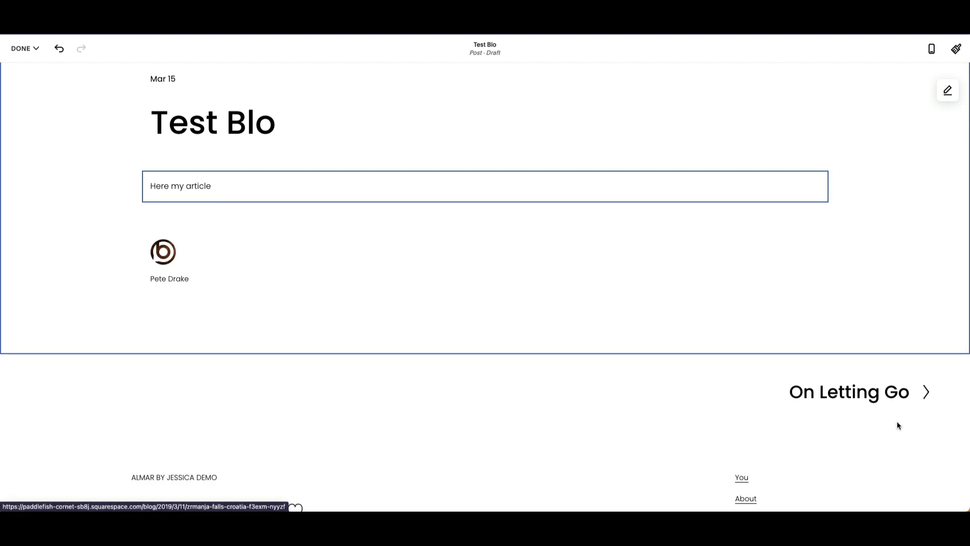
pyautogui.scroll(-2, 893, 420)
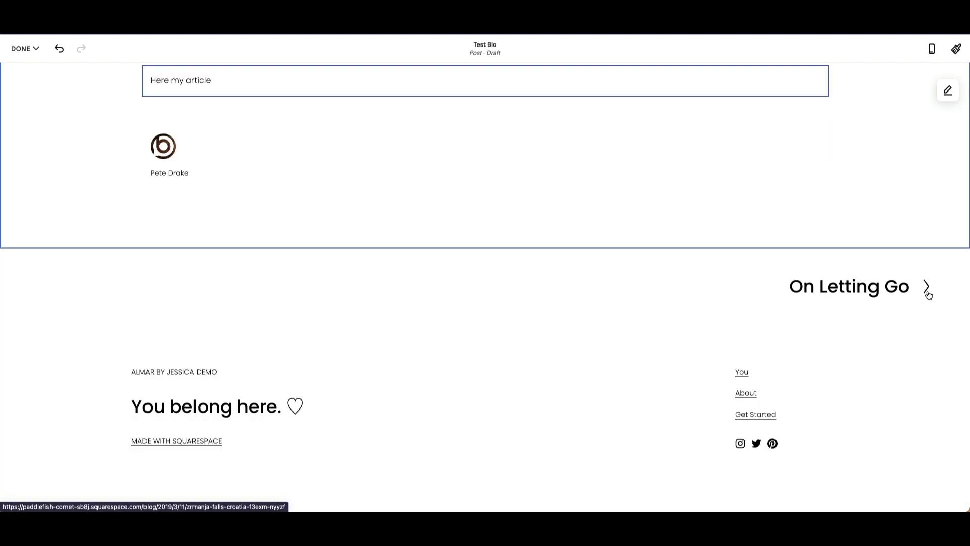
# - Publish the Test Blo post and dismiss the post-is-live sharing message
pyautogui.scroll(4, 649, 286)
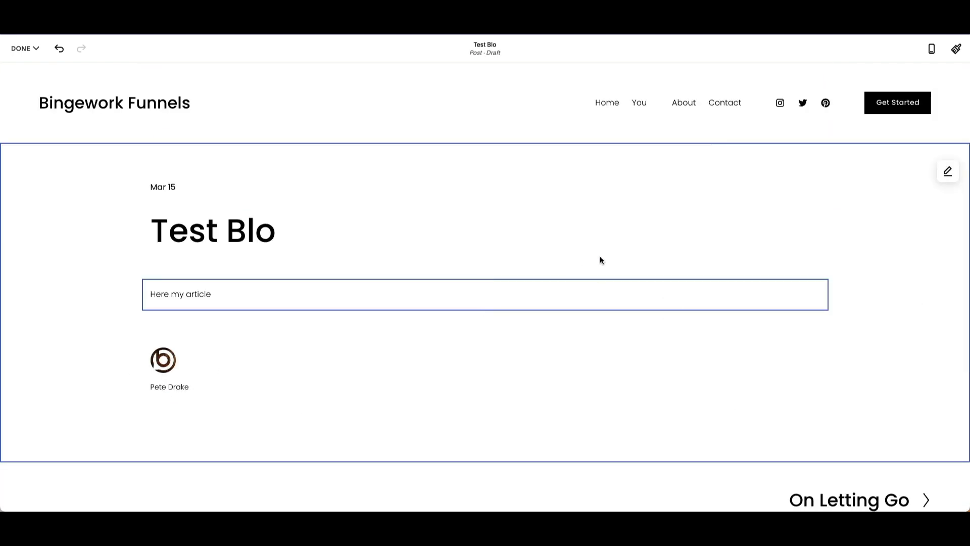
pyautogui.scroll(-4, 464, 318)
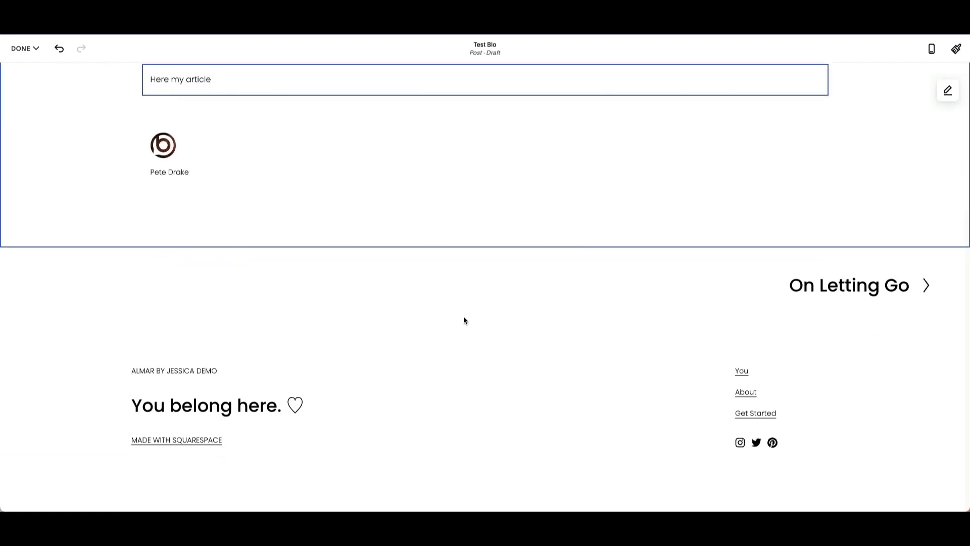
pyautogui.moveTo(262, 399)
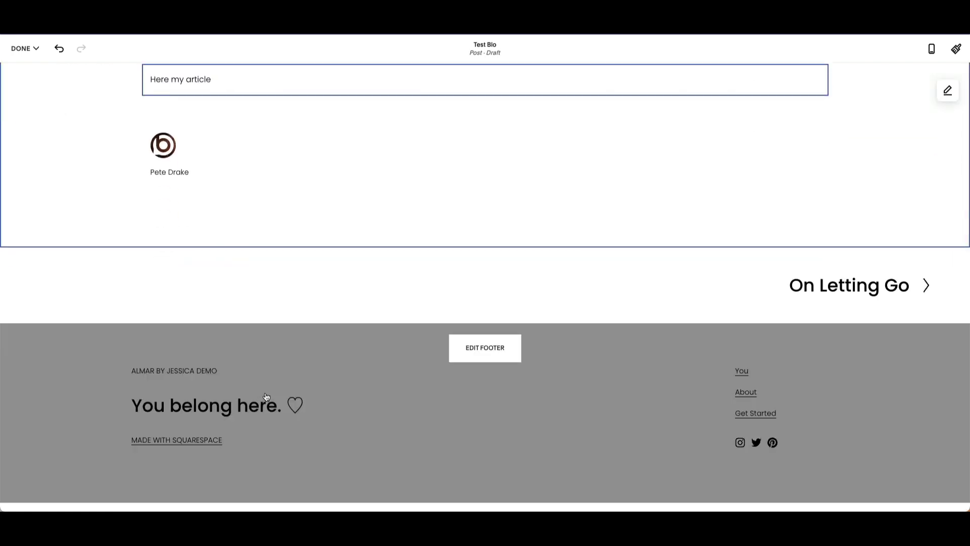
pyautogui.scroll(4, 266, 397)
pyautogui.click(28, 52)
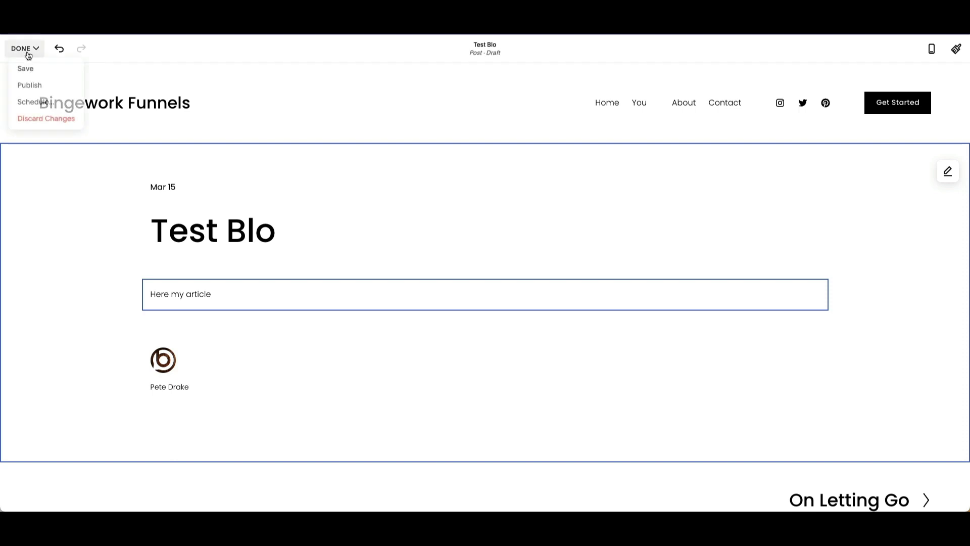
pyautogui.click(29, 86)
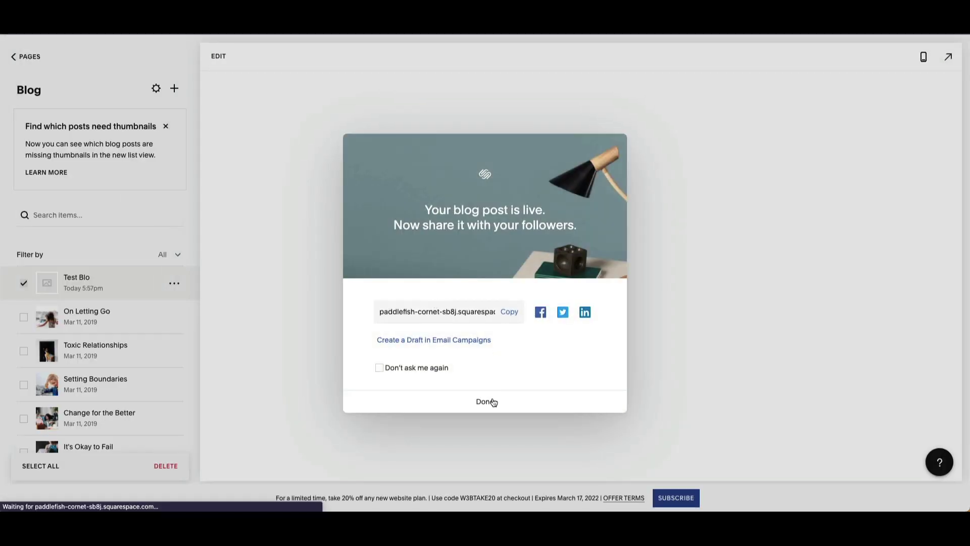
pyautogui.click(485, 402)
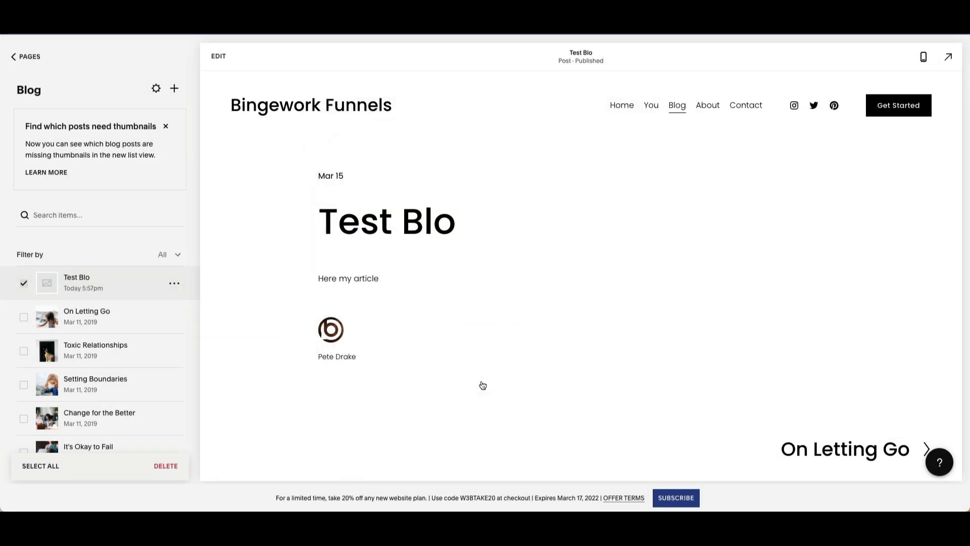
# - View the Blog page with Test Blo listed first and open its post options
pyautogui.click(24, 283)
pyautogui.scroll(-4, 449, 281)
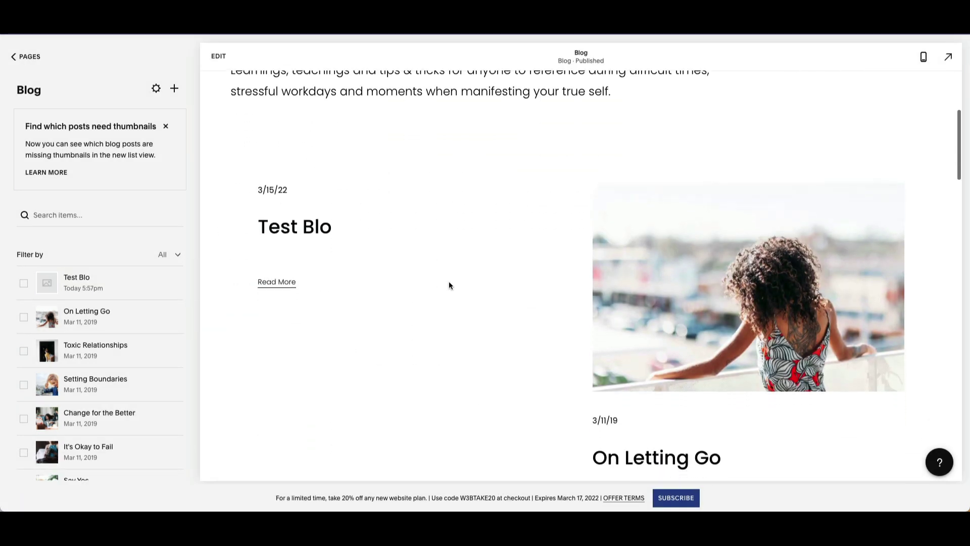
pyautogui.click(173, 285)
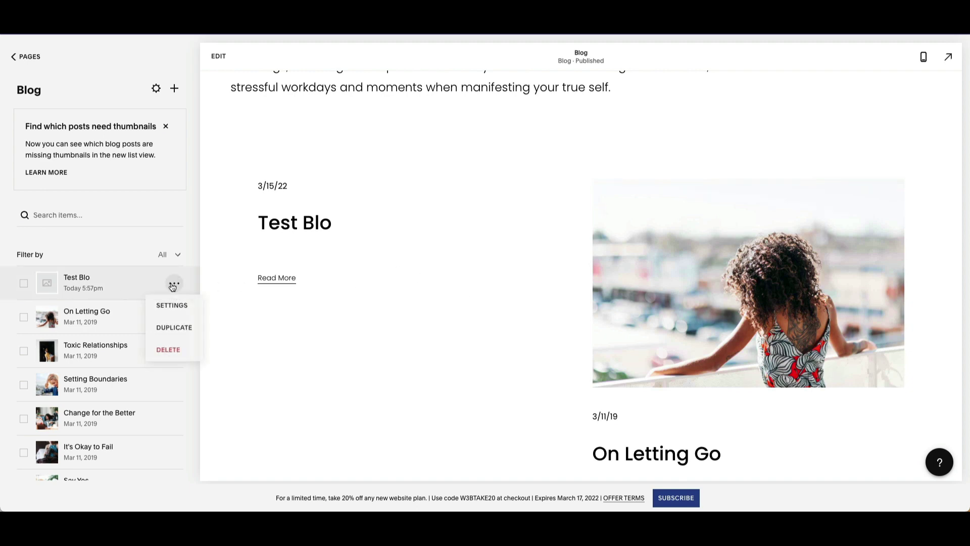
pyautogui.click(179, 306)
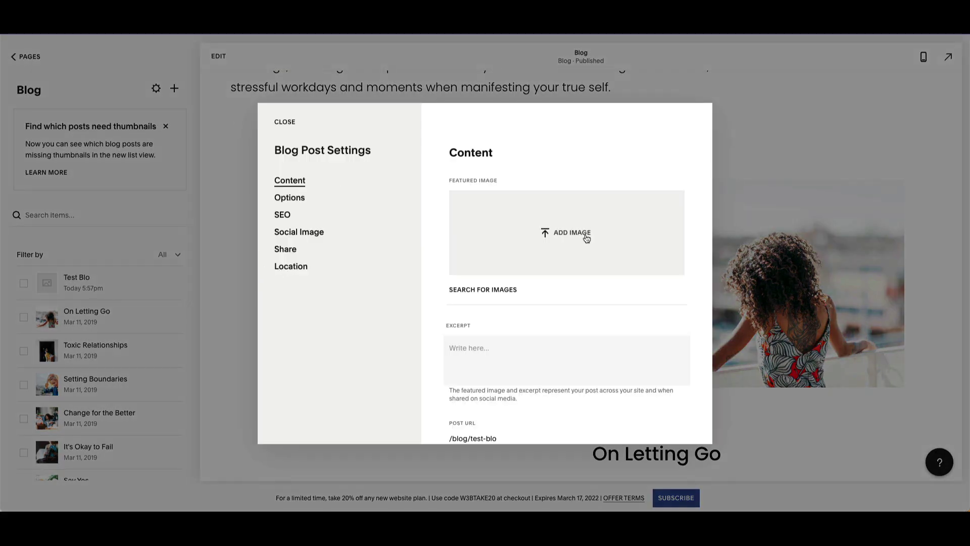
pyautogui.click(586, 239)
pyautogui.click(617, 343)
pyautogui.scroll(-4, 512, 354)
pyautogui.scroll(-2, 477, 361)
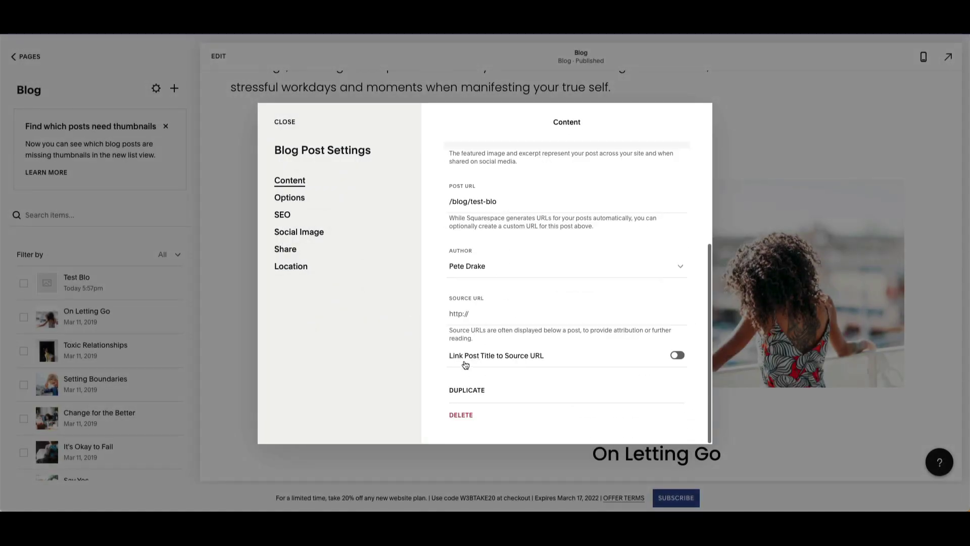
pyautogui.scroll(8, 463, 365)
pyautogui.click(507, 355)
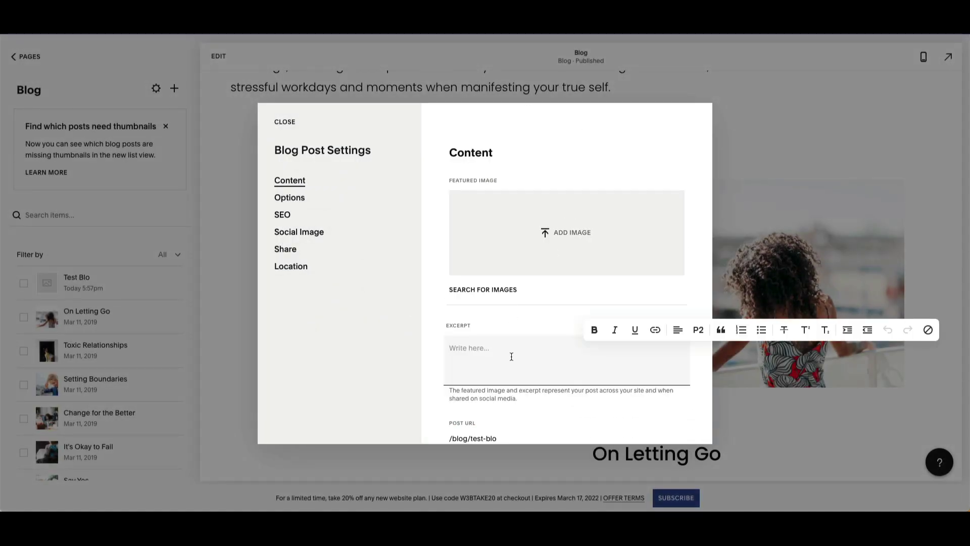
pyautogui.scroll(-5, 509, 355)
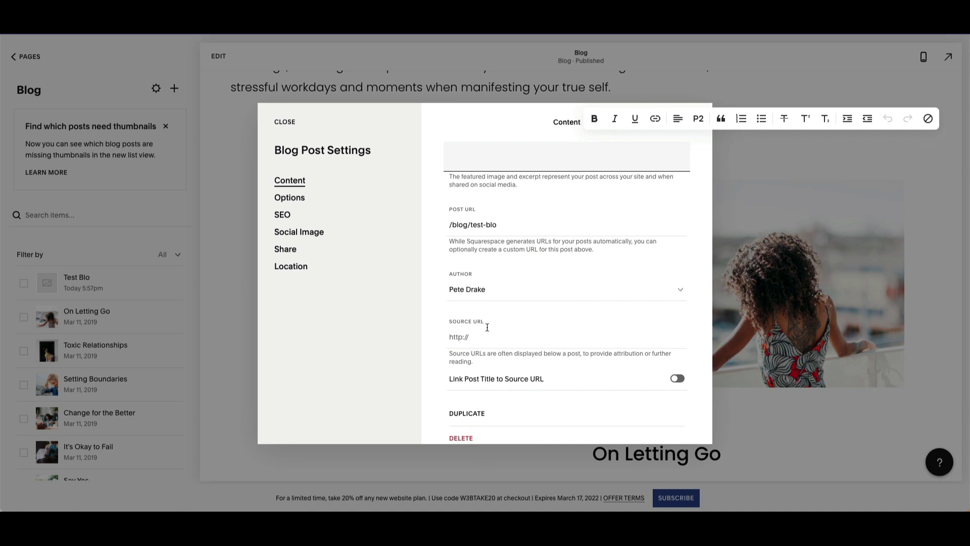
pyautogui.click(459, 336)
pyautogui.scroll(-1, 571, 281)
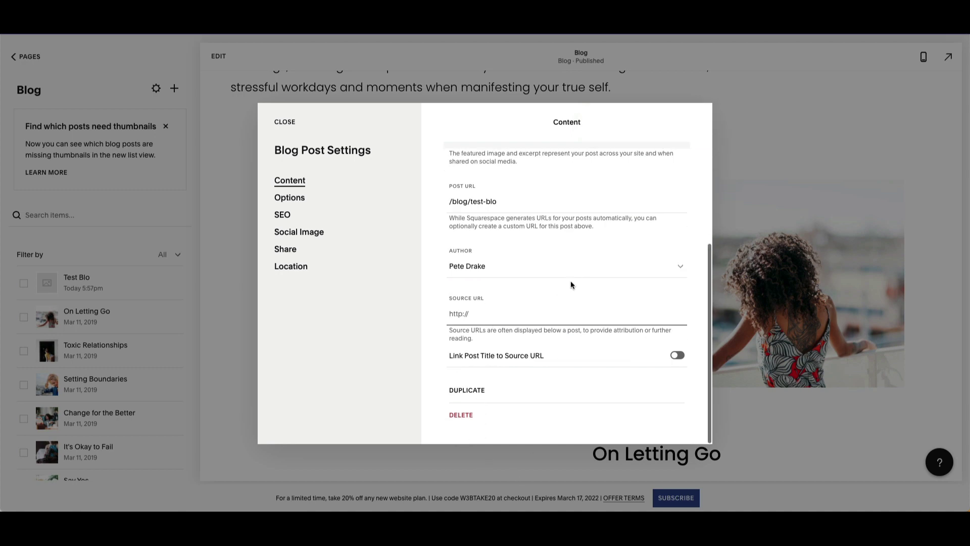
pyautogui.click(283, 122)
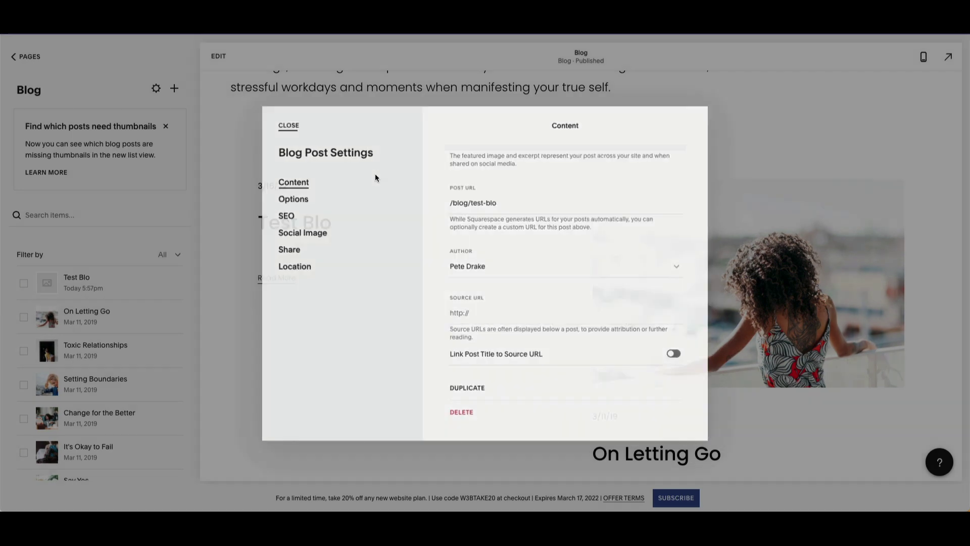
pyautogui.scroll(-2, 622, 299)
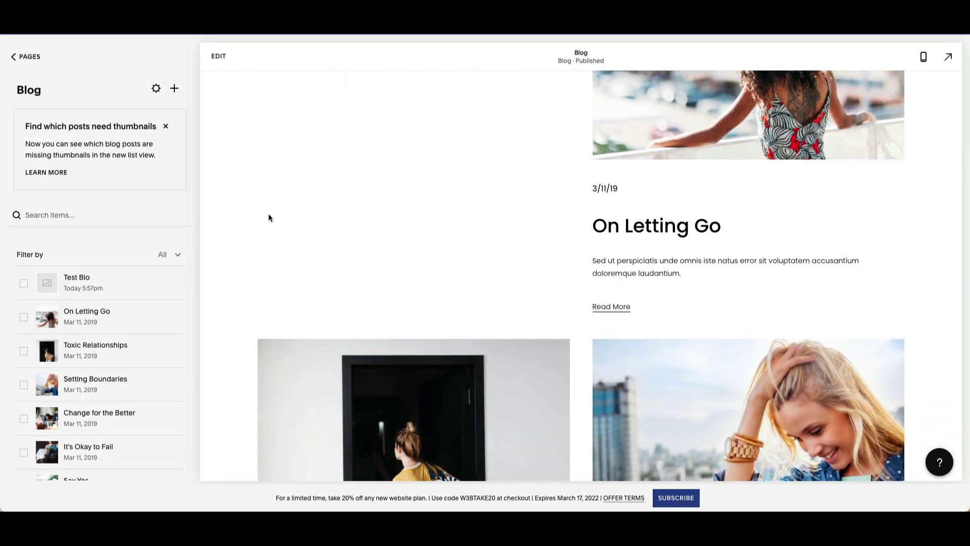
pyautogui.scroll(-3, 269, 217)
pyautogui.scroll(1, 225, 216)
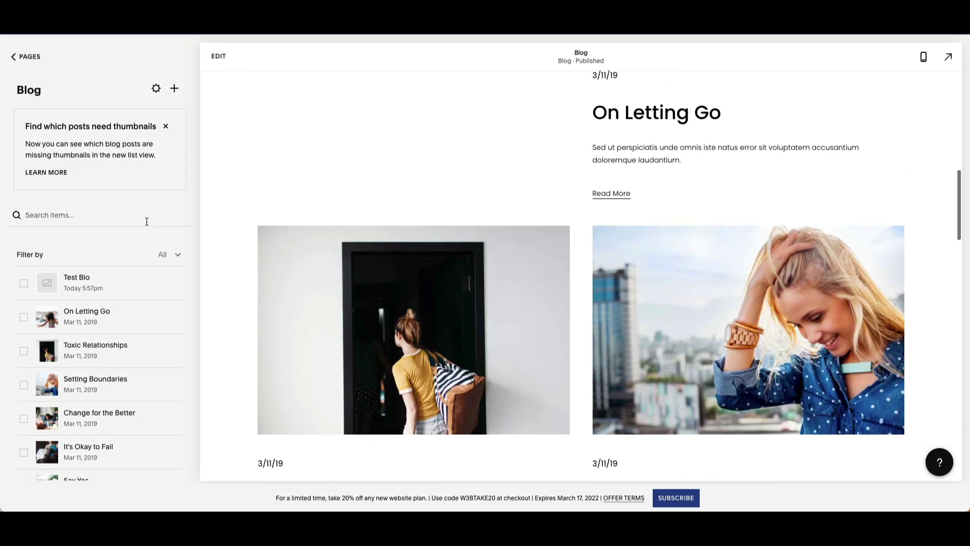
# - Start the Commerce store setup and answer that the store is Not selling yet
pyautogui.click(18, 55)
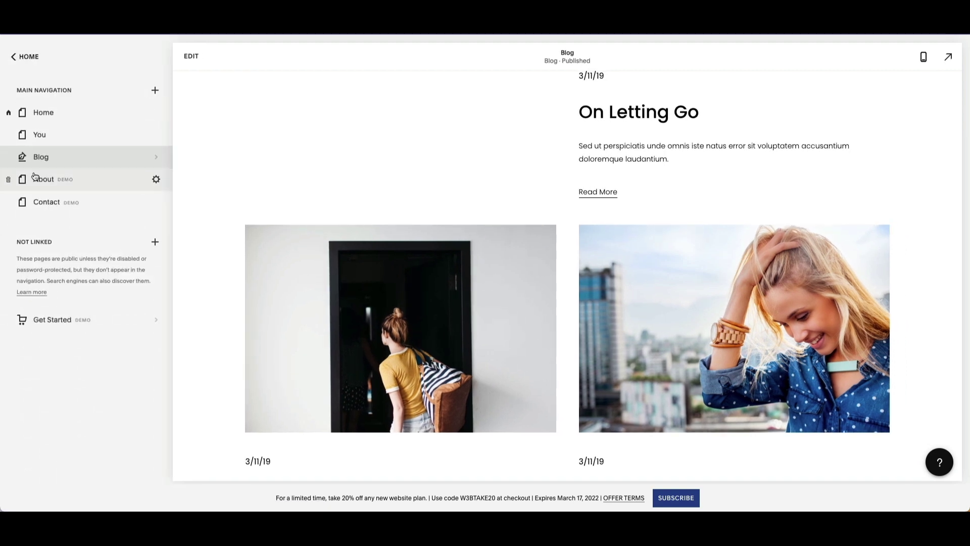
pyautogui.click(14, 56)
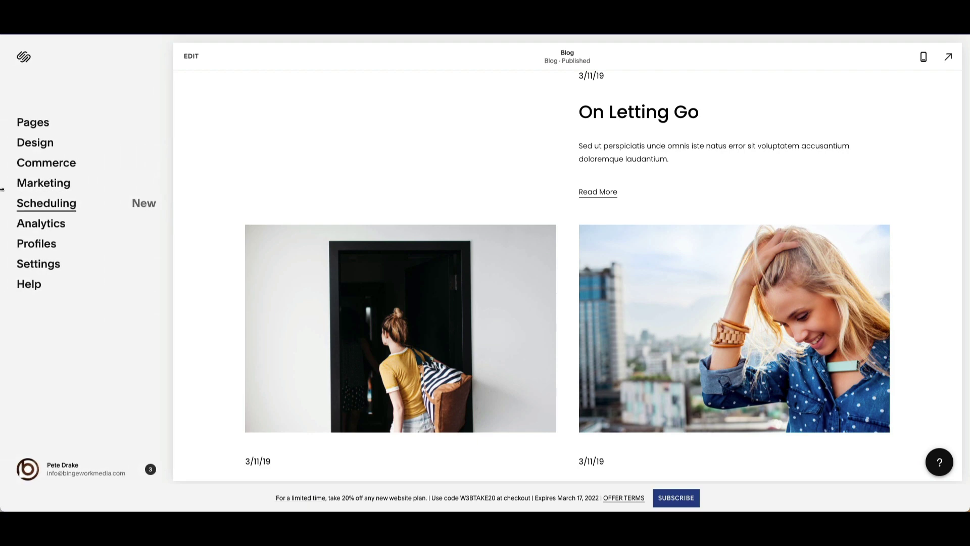
pyautogui.click(69, 167)
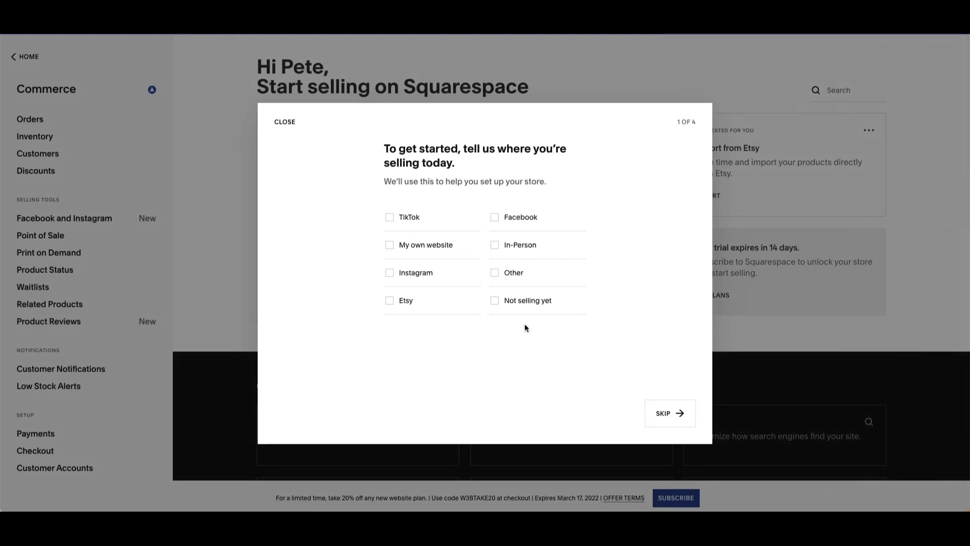
pyautogui.moveTo(451, 161); pyautogui.dragTo(364, 148)
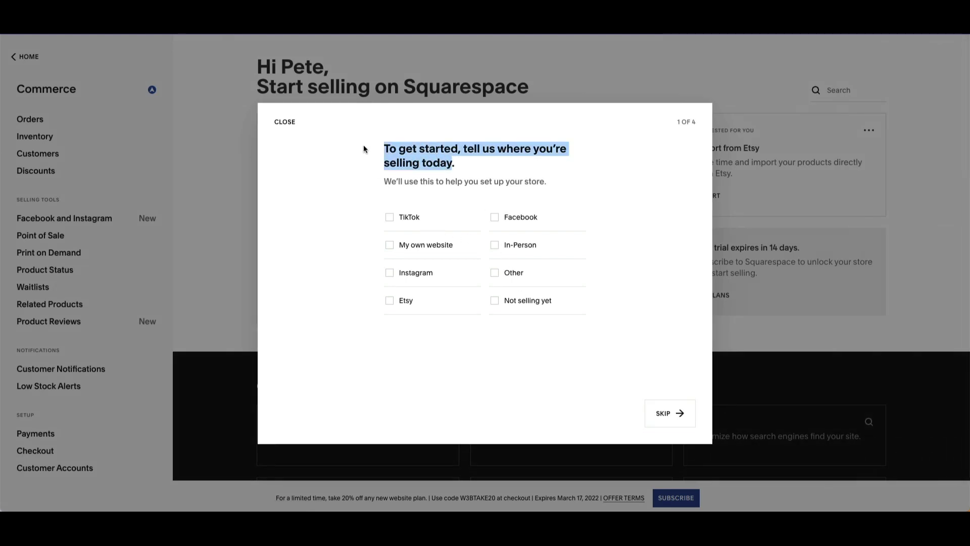
pyautogui.click(407, 251)
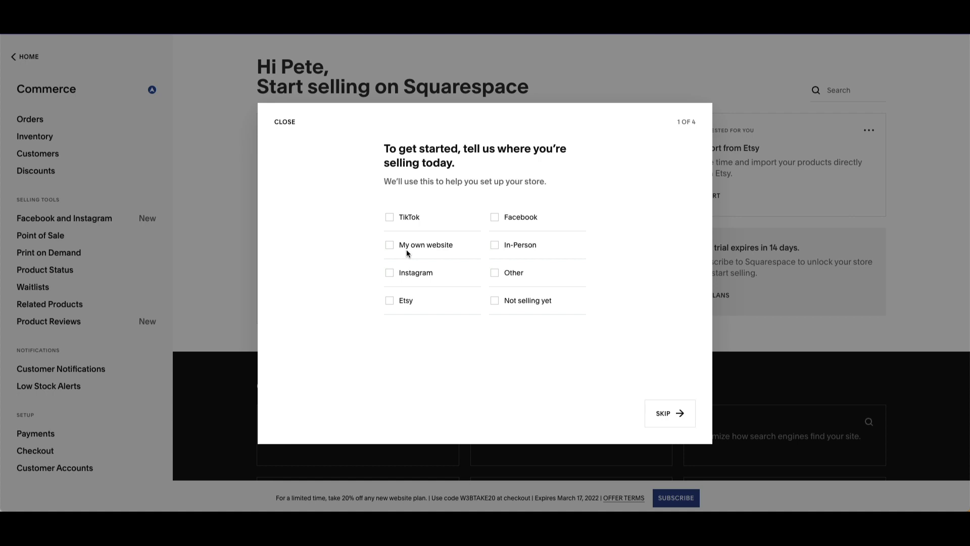
pyautogui.click(398, 246)
pyautogui.click(398, 245)
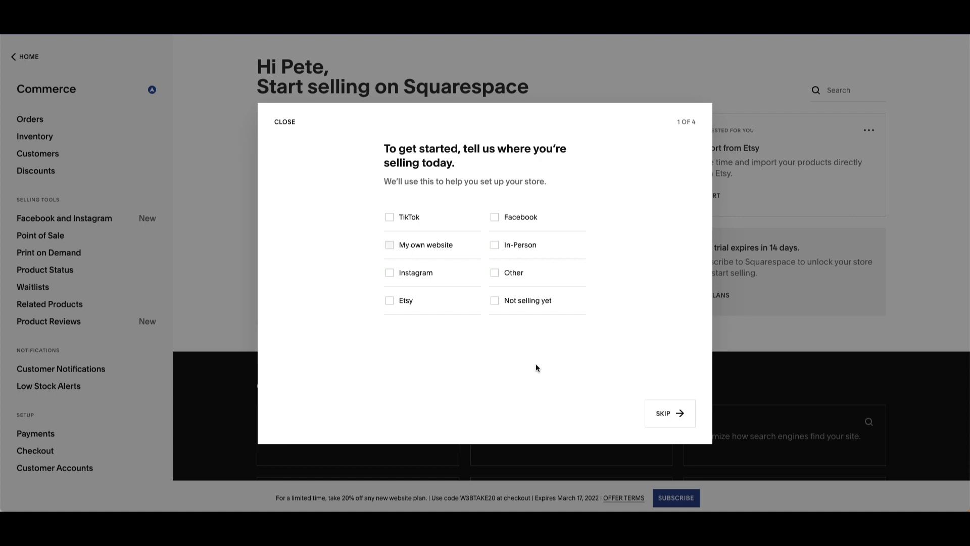
pyautogui.click(524, 301)
pyautogui.click(669, 413)
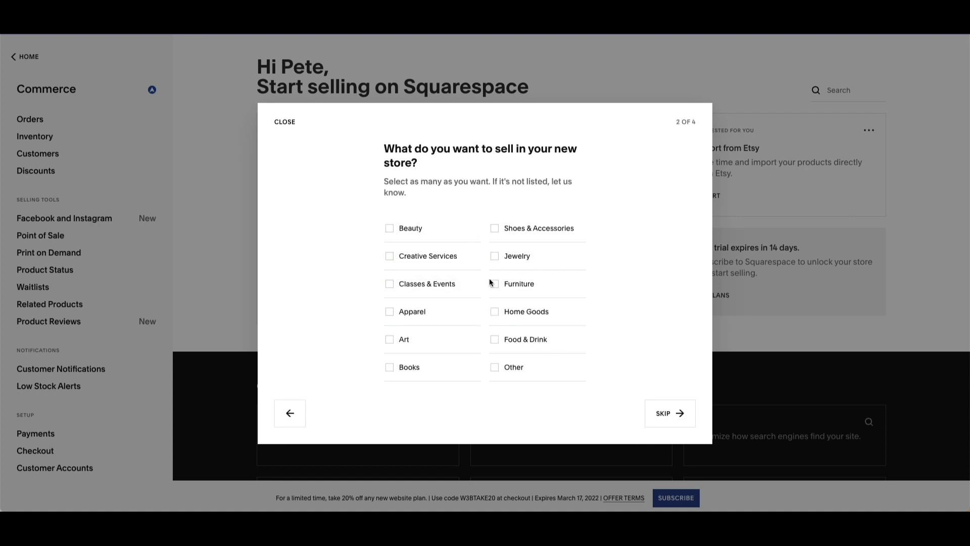
# - Choose Shoes & Accessories as the product type and Up to 10 products
pyautogui.click(513, 230)
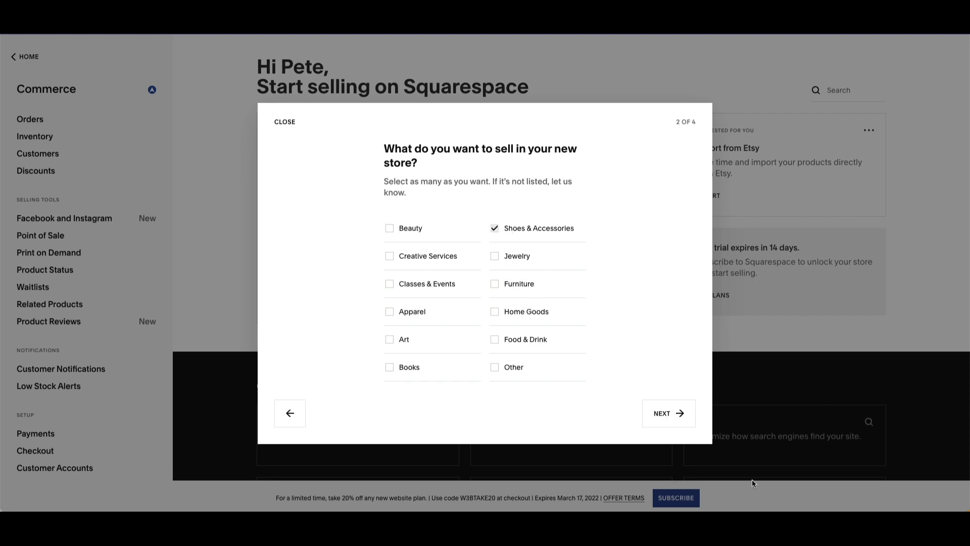
pyautogui.click(671, 425)
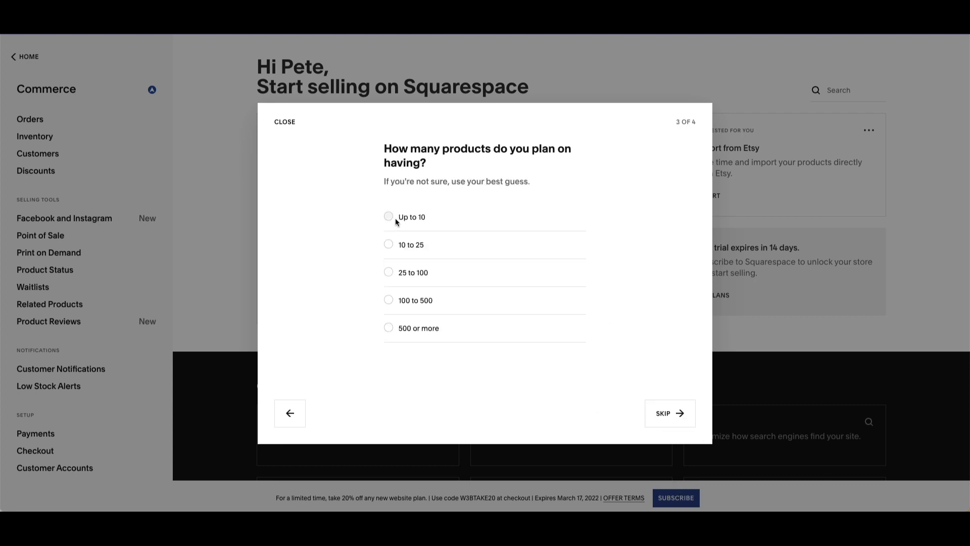
pyautogui.click(404, 245)
pyautogui.click(409, 217)
pyautogui.click(668, 411)
# - Look over the final setup steps and close the store setup wizard
pyautogui.moveTo(408, 206)
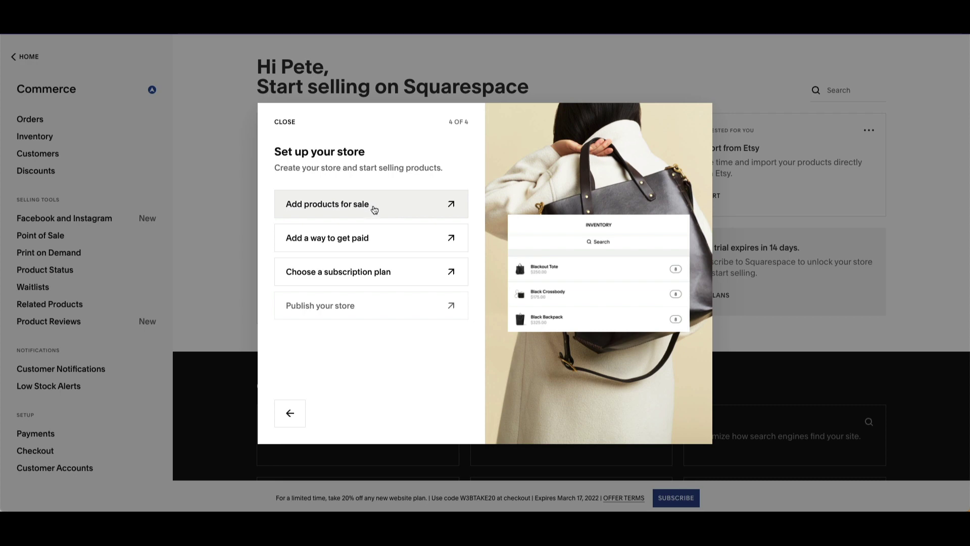
pyautogui.moveTo(353, 252)
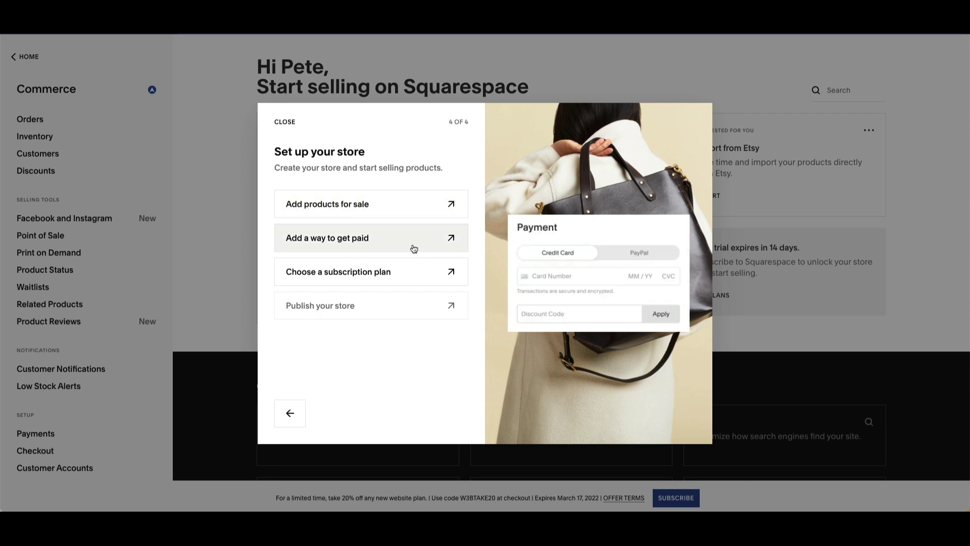
pyautogui.moveTo(402, 286)
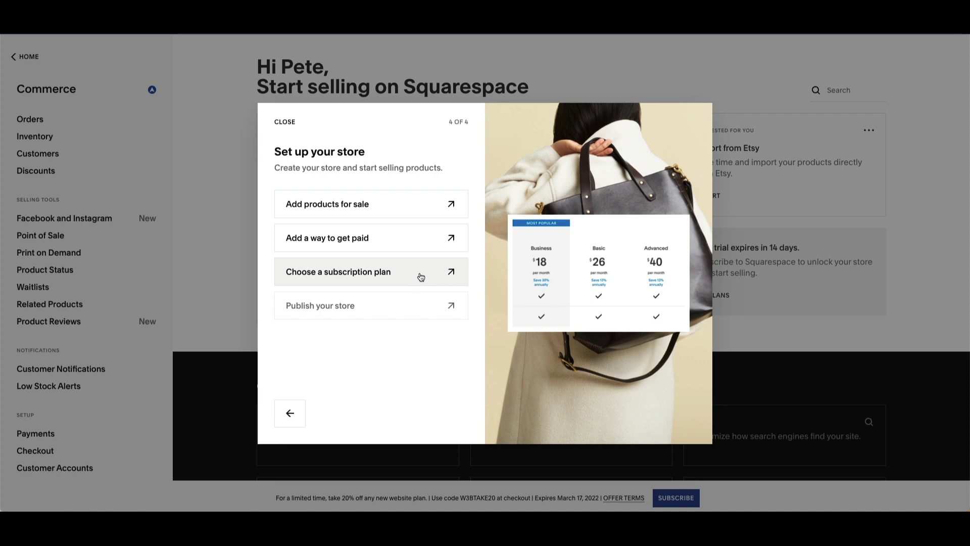
pyautogui.click(286, 123)
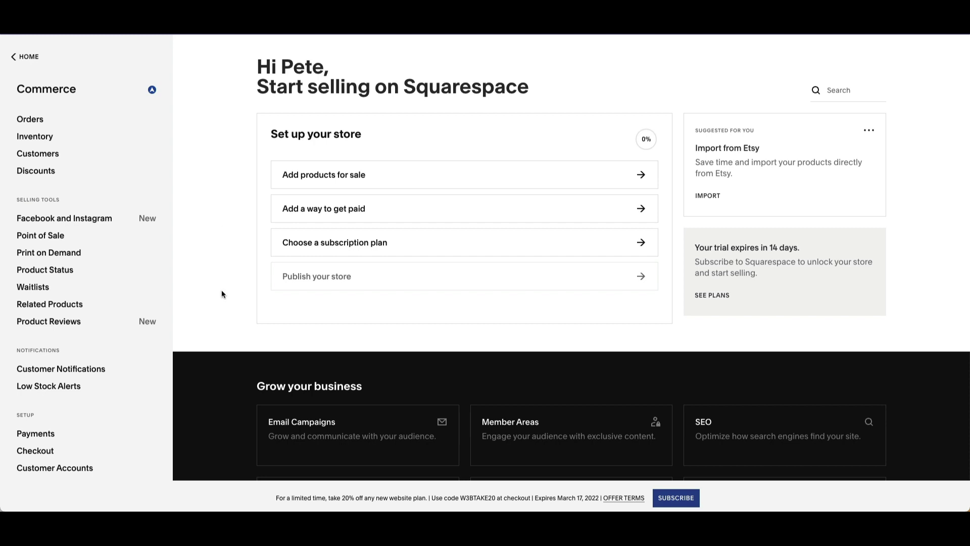
pyautogui.scroll(-2, 358, 161)
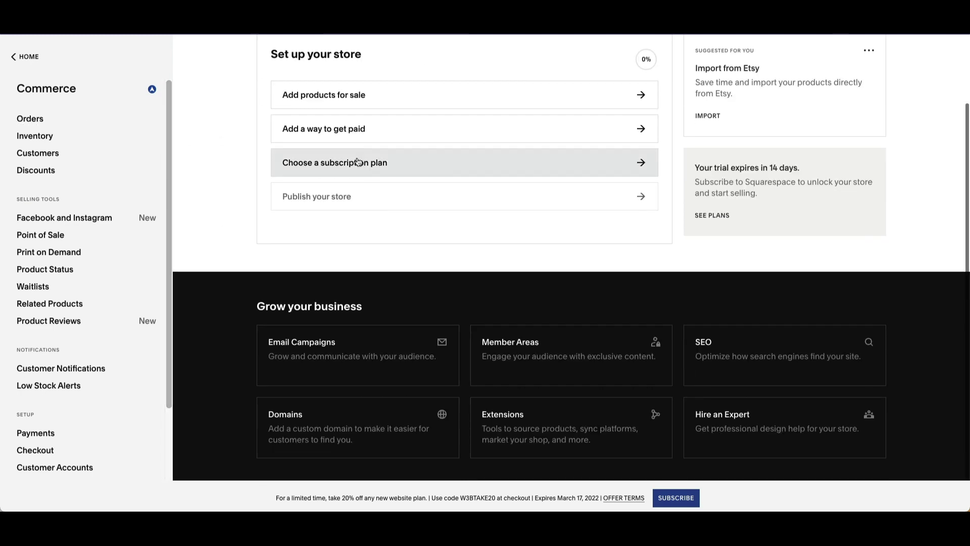
pyautogui.scroll(2, 484, 154)
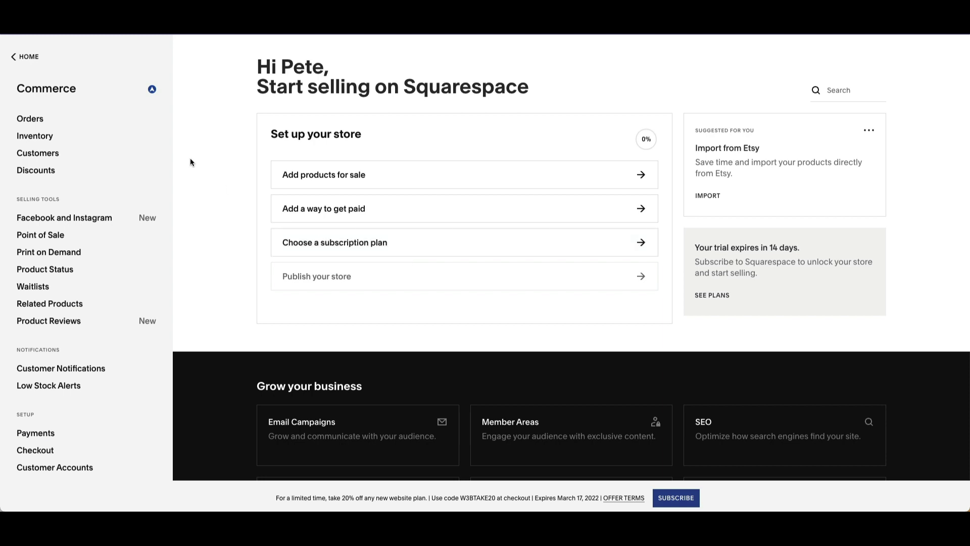
pyautogui.scroll(-1, 75, 289)
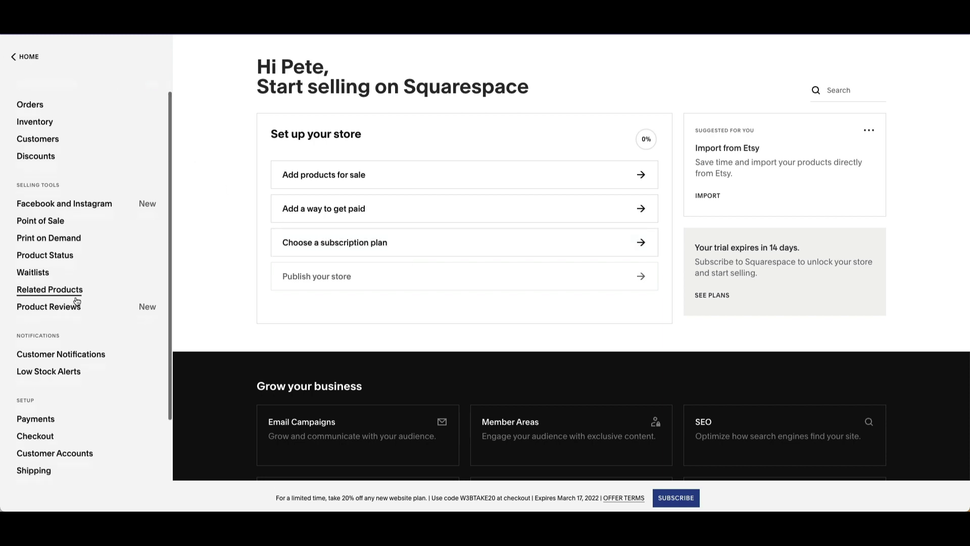
pyautogui.click(63, 232)
pyautogui.scroll(-8, 282, 262)
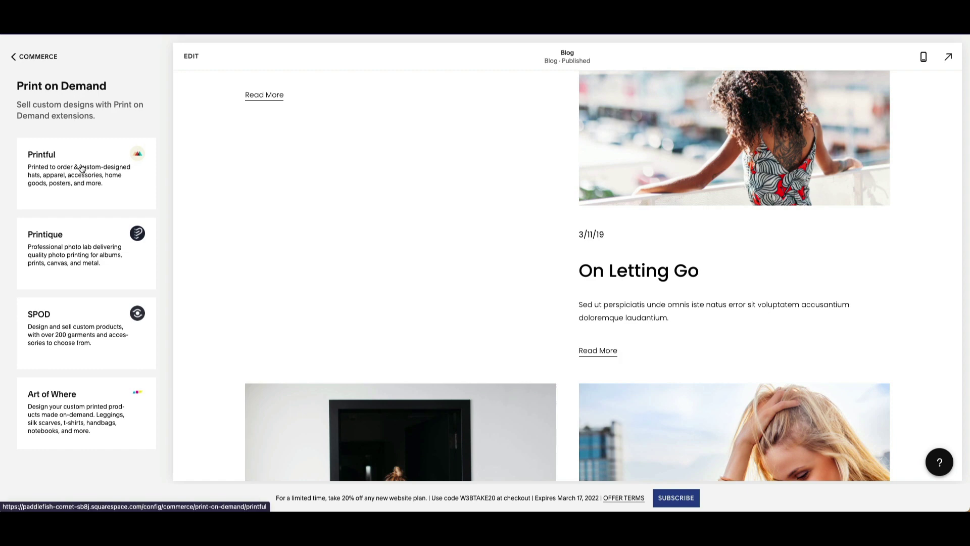
pyautogui.click(99, 186)
pyautogui.click(13, 57)
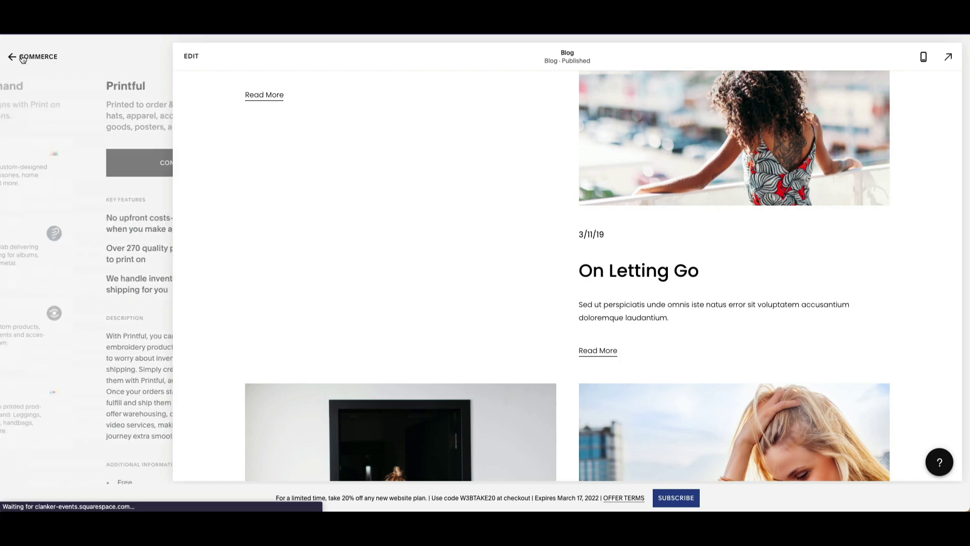
pyautogui.click(15, 57)
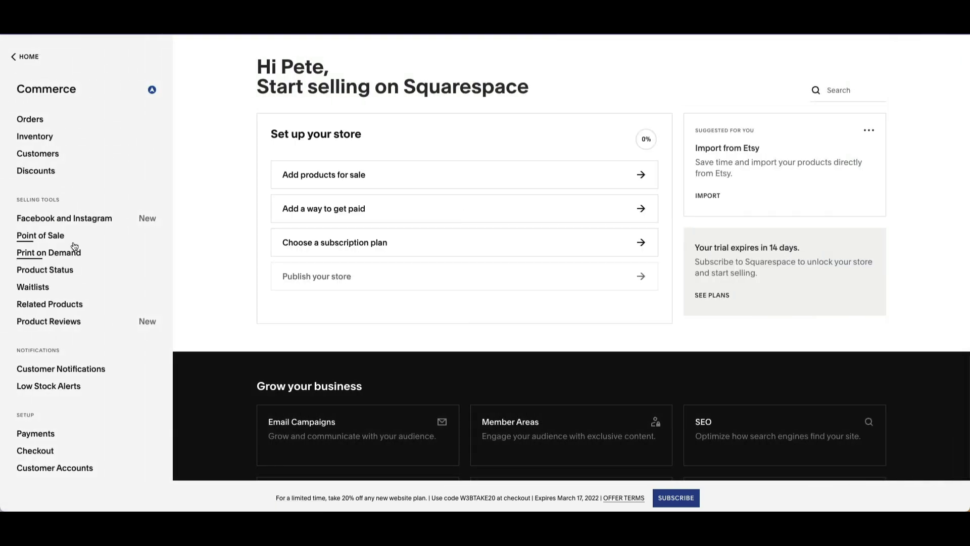
pyautogui.scroll(-3, 46, 323)
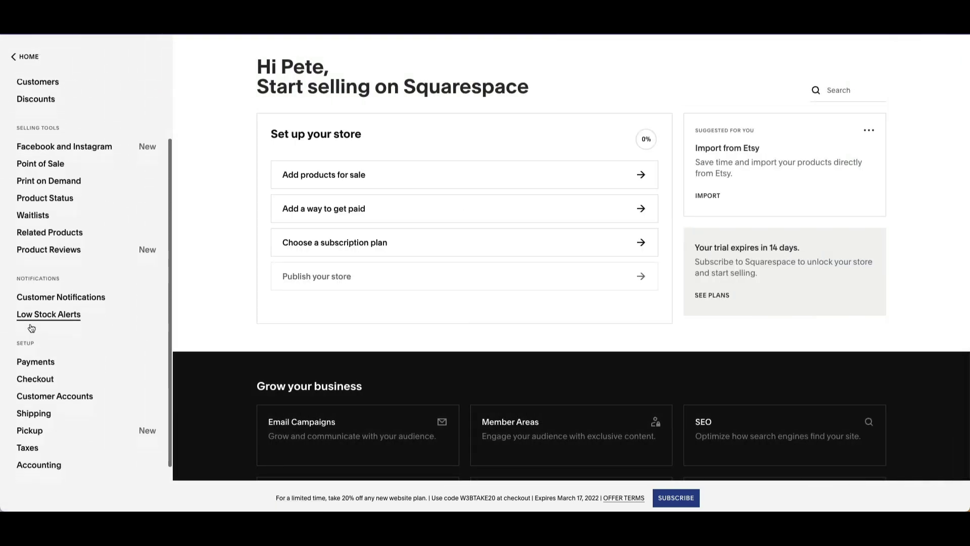
pyautogui.scroll(3, 64, 283)
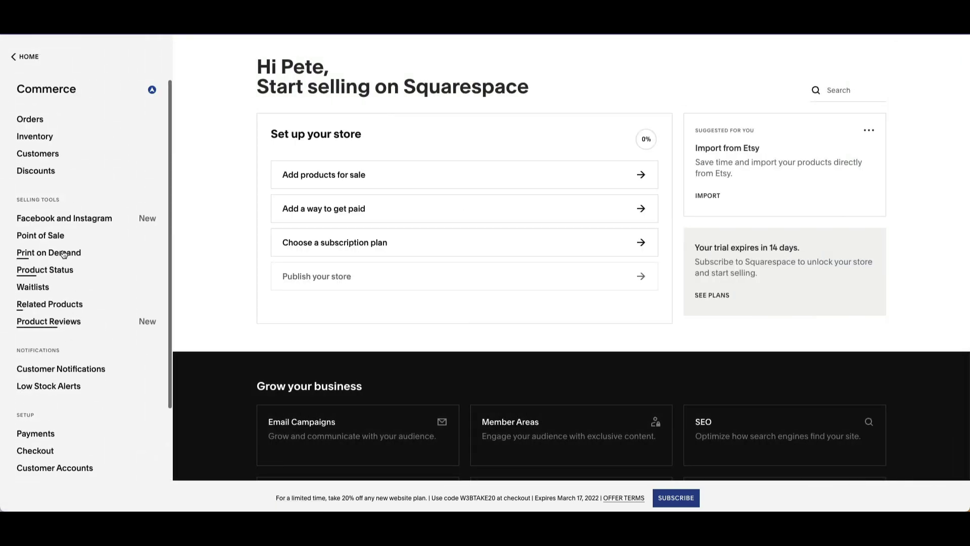
pyautogui.scroll(-1, 65, 257)
pyautogui.scroll(1, 65, 257)
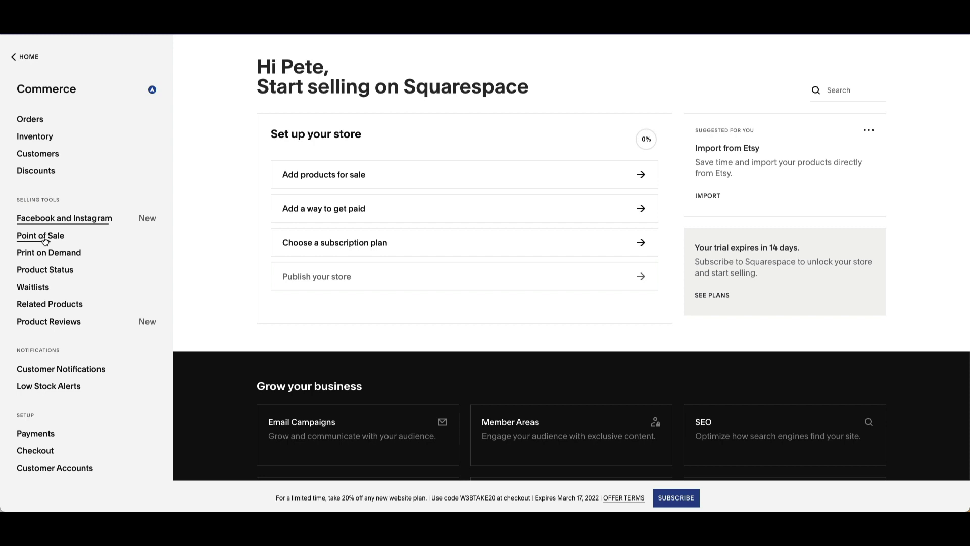
pyautogui.scroll(-2, 56, 237)
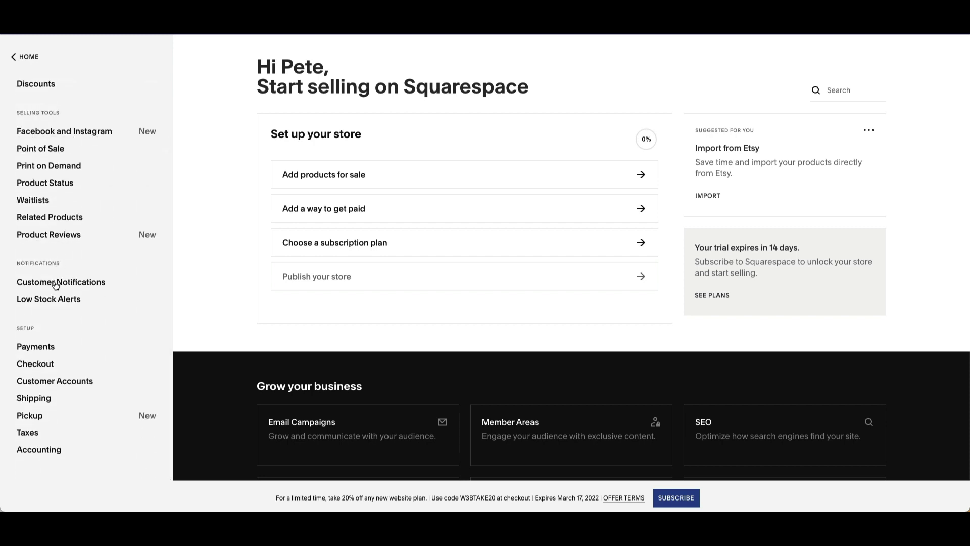
pyautogui.scroll(2, 56, 286)
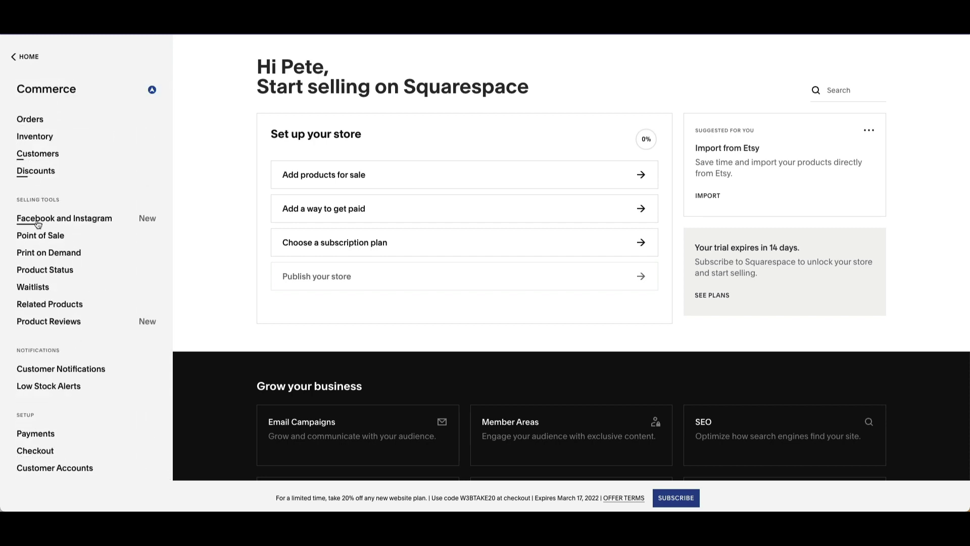
pyautogui.scroll(-2, 43, 290)
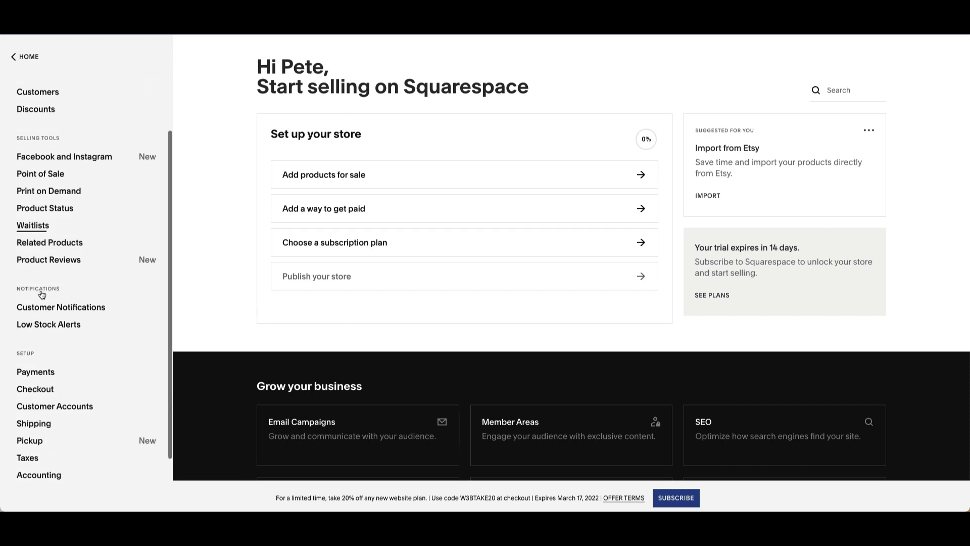
pyautogui.scroll(-1, 35, 333)
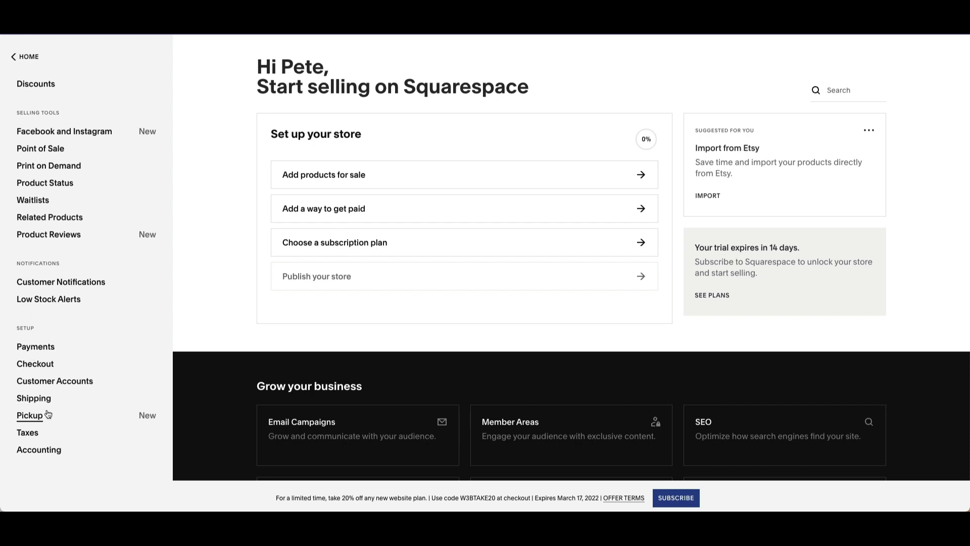
pyautogui.scroll(3, 49, 415)
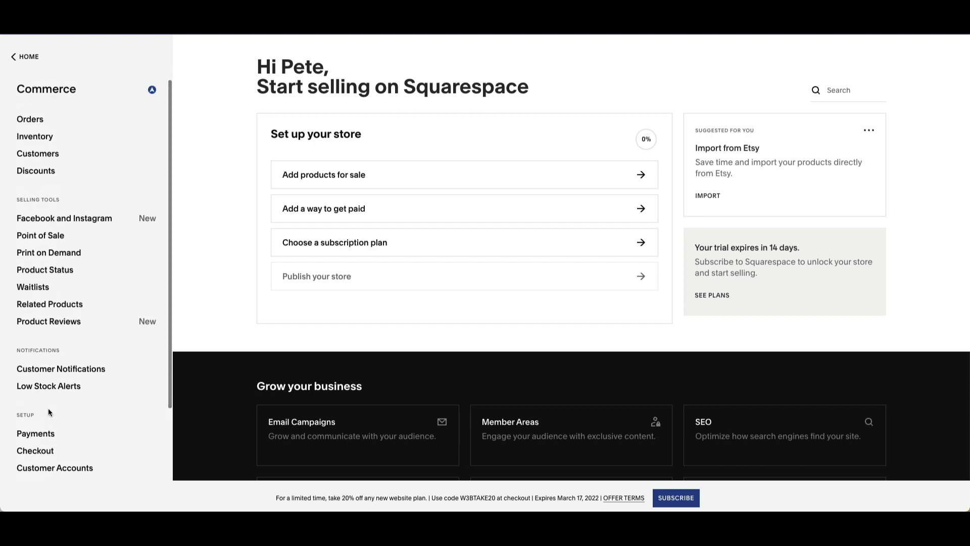
# - Look at the Scheduling section's trial page, then return to the main menu
pyautogui.click(28, 57)
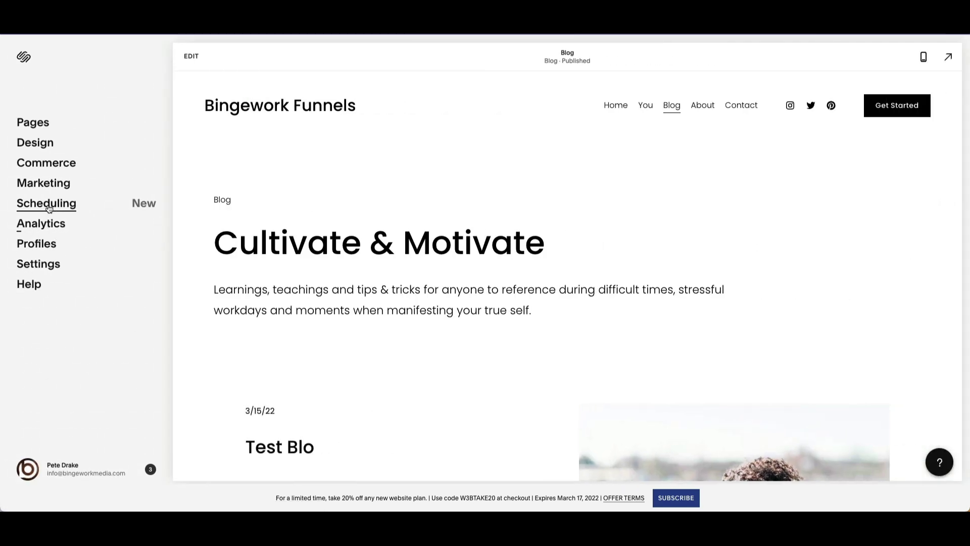
pyautogui.click(50, 205)
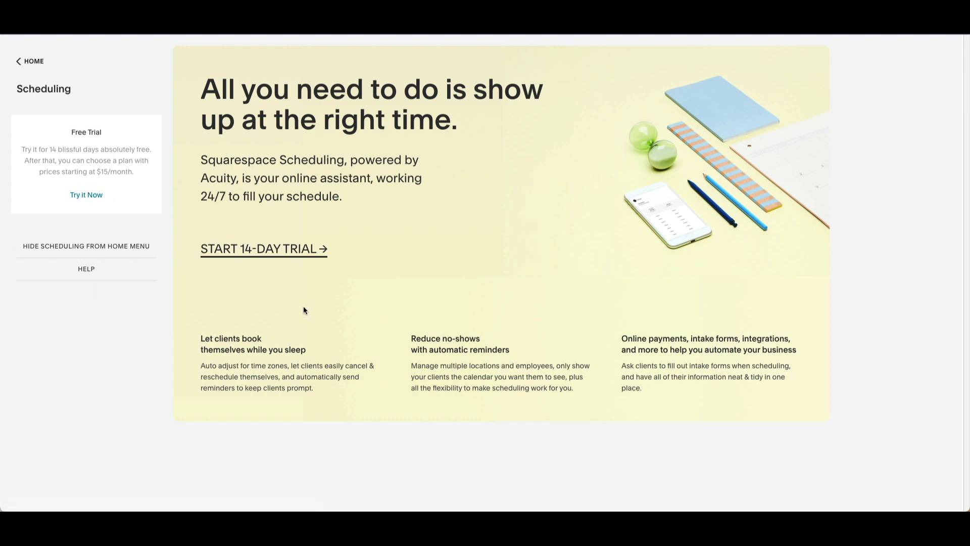
pyautogui.click(28, 63)
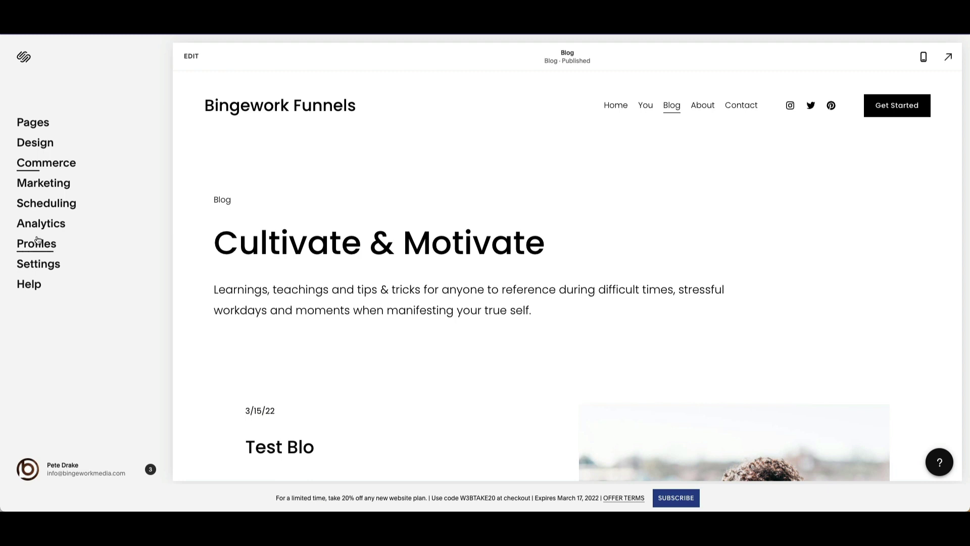
pyautogui.click(40, 188)
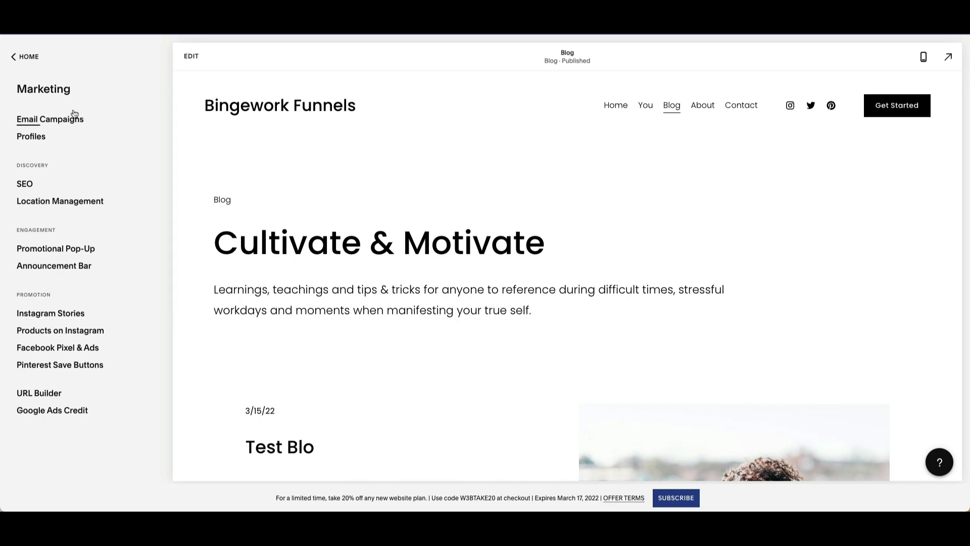
pyautogui.click(51, 137)
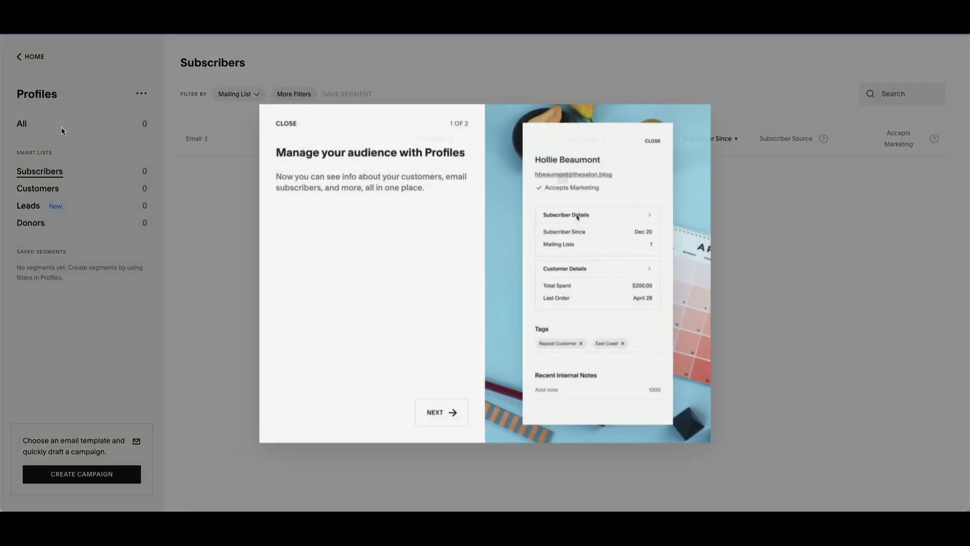
pyautogui.click(26, 60)
pyautogui.click(26, 60)
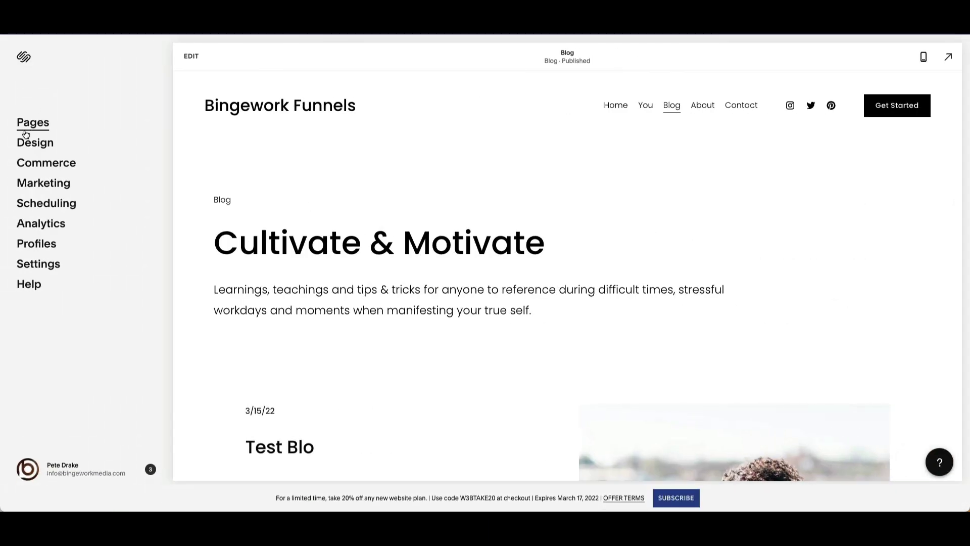
pyautogui.scroll(-5, 586, 336)
pyautogui.scroll(5, 576, 354)
pyautogui.click(48, 129)
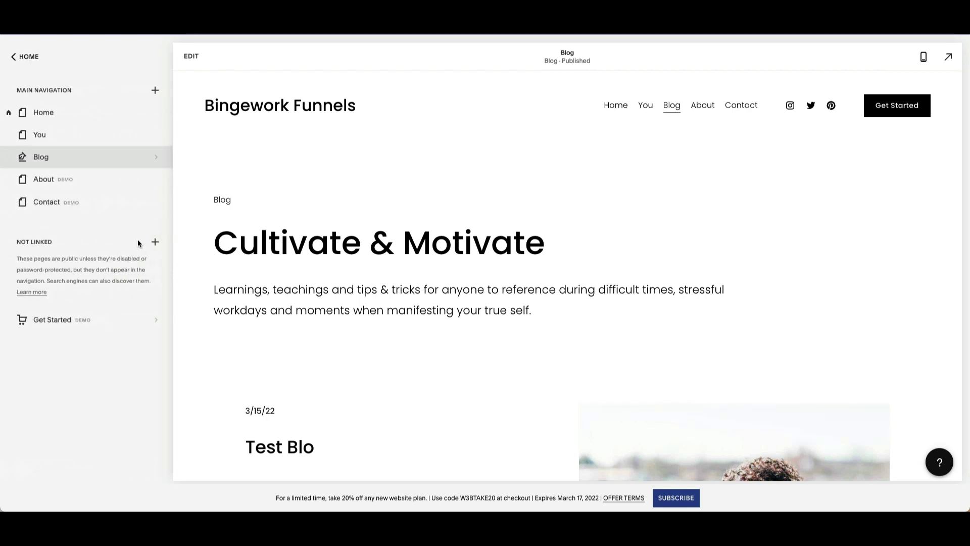
pyautogui.click(24, 57)
pyautogui.click(49, 263)
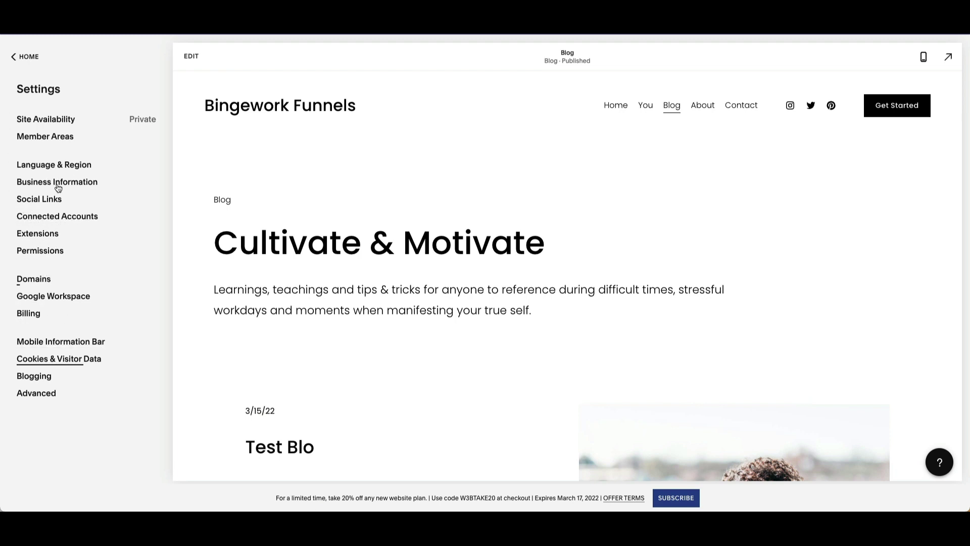
pyautogui.press('Escape')
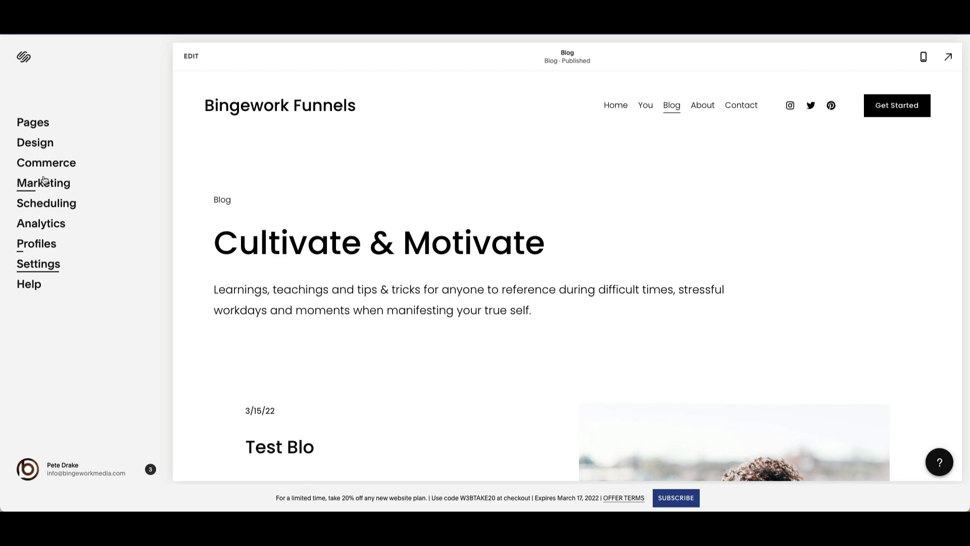
# - Review the Analytics Sales overview and Abandoned Cart report, then return to the main menu
pyautogui.click(47, 227)
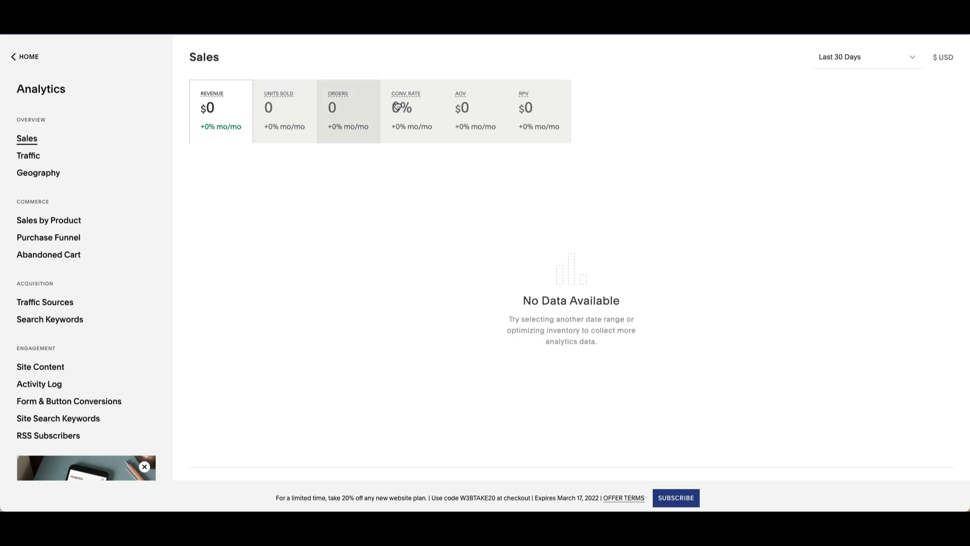
pyautogui.scroll(-3, 25, 283)
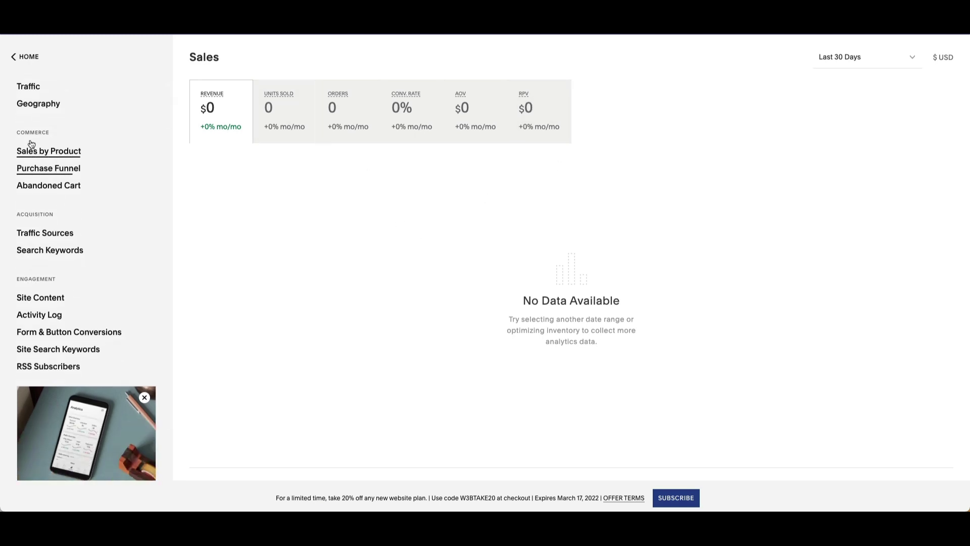
pyautogui.click(62, 188)
pyautogui.scroll(-2, 57, 327)
pyautogui.scroll(4, 57, 327)
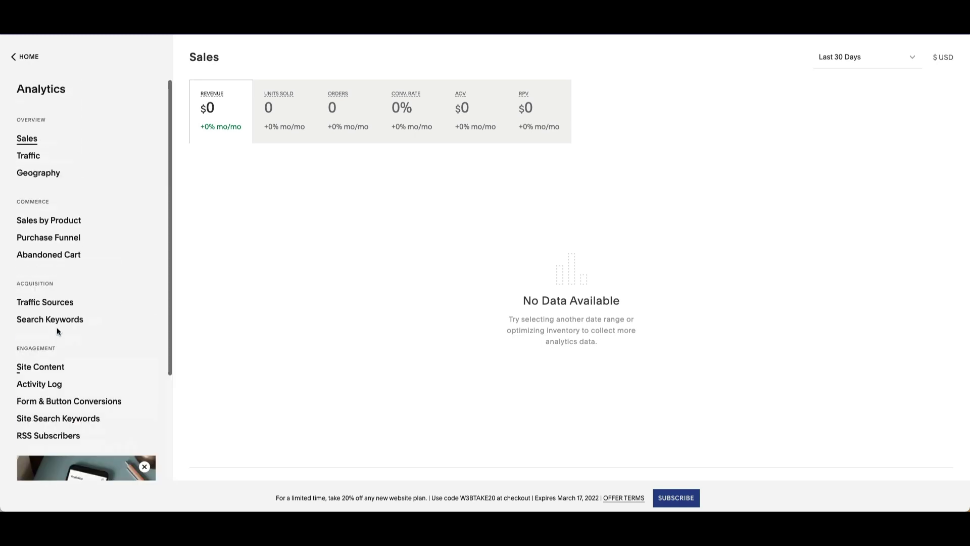
pyautogui.click(14, 57)
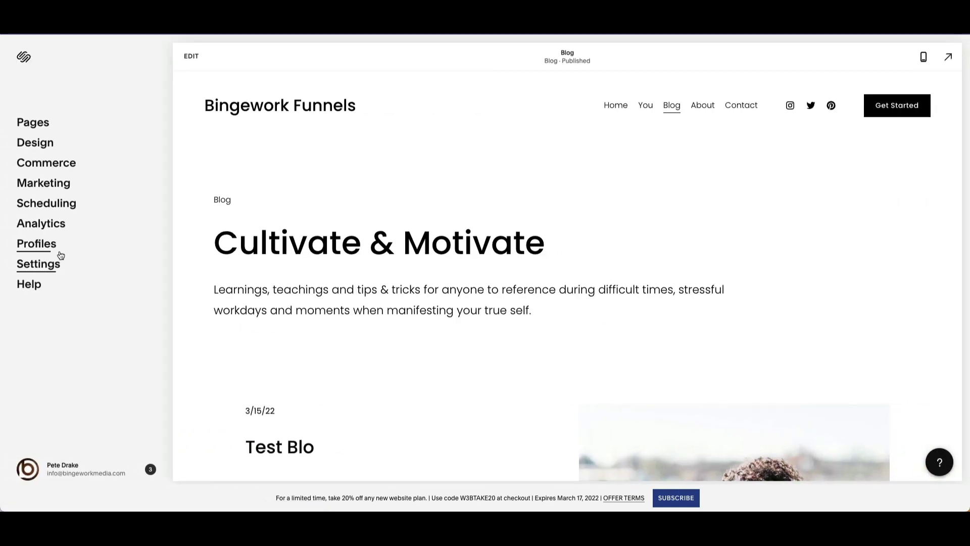
# - Glance at Profiles, then list the Home, You, Blog, About and Contact pages
pyautogui.click(61, 251)
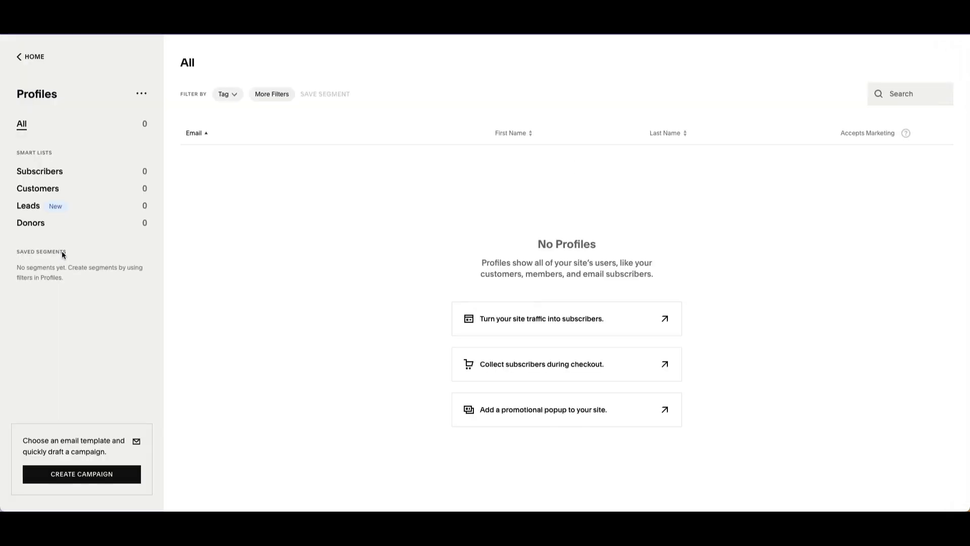
pyautogui.click(18, 55)
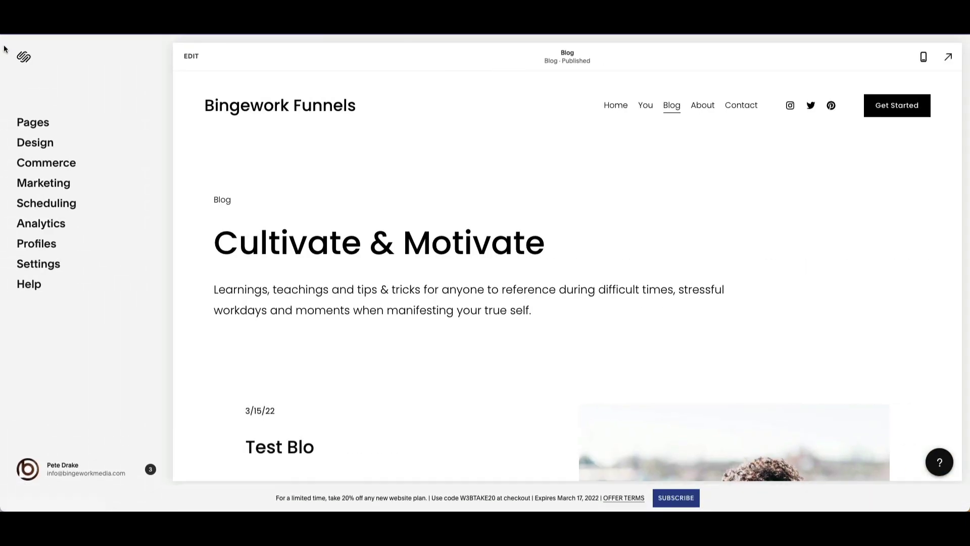
pyautogui.click(29, 133)
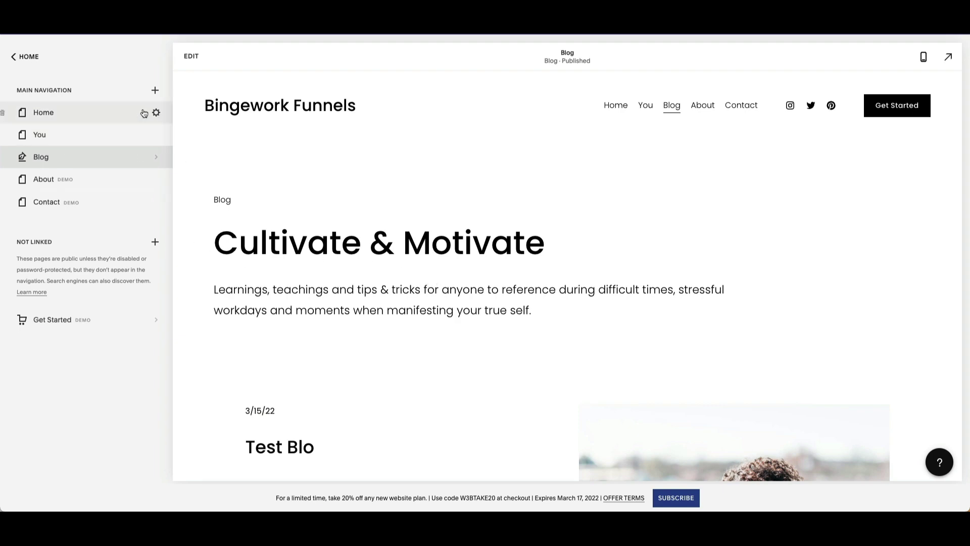
pyautogui.scroll(-10, 325, 125)
pyautogui.scroll(10, 320, 135)
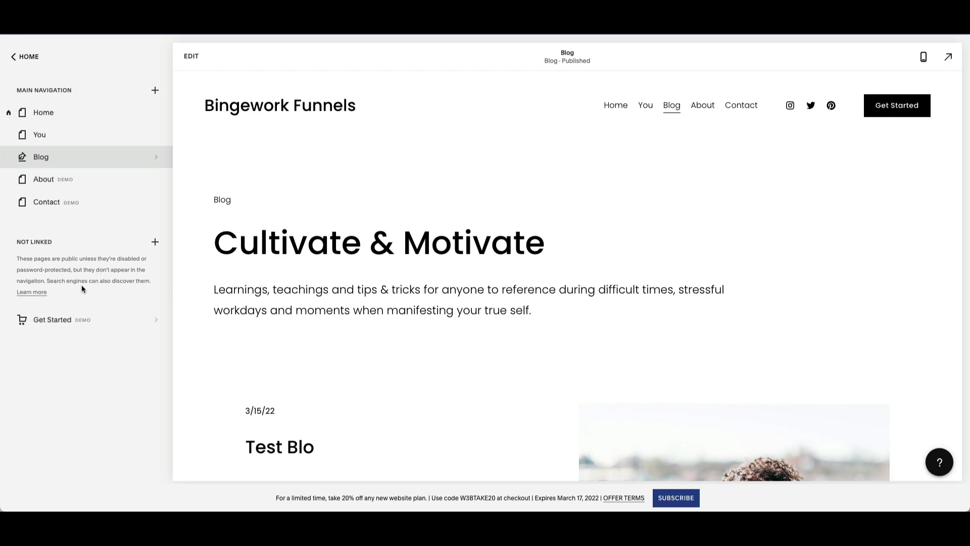
pyautogui.click(41, 53)
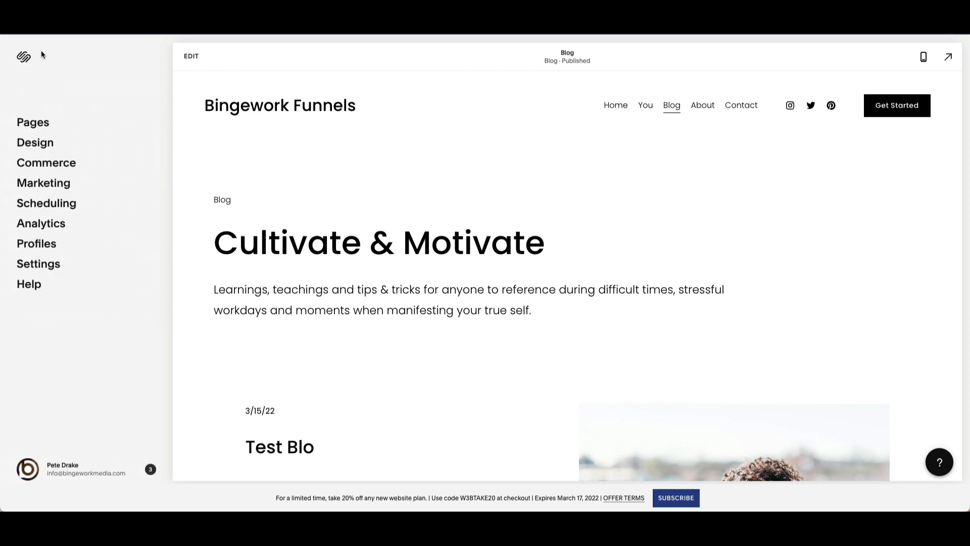
pyautogui.click(33, 123)
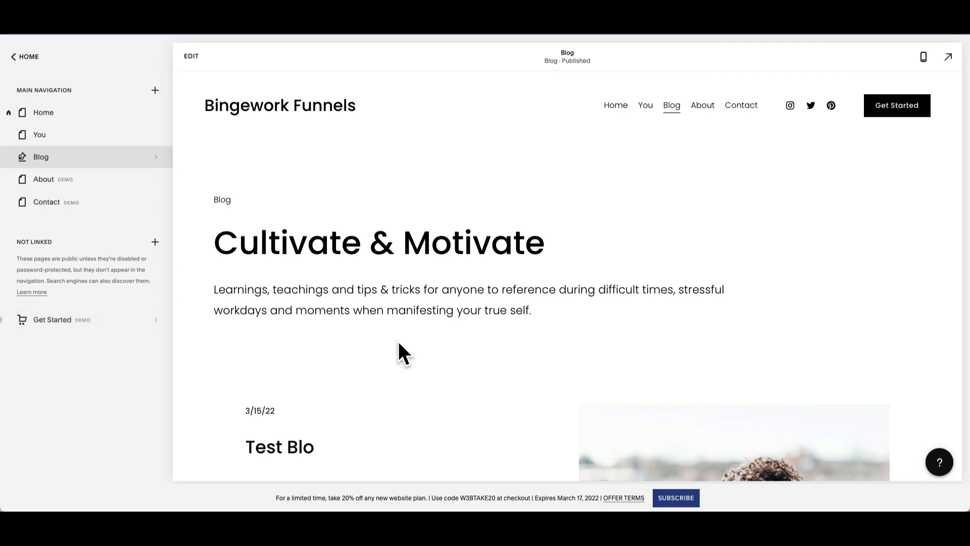
pyautogui.scroll(-20, 398, 346)
pyautogui.scroll(20, 604, 320)
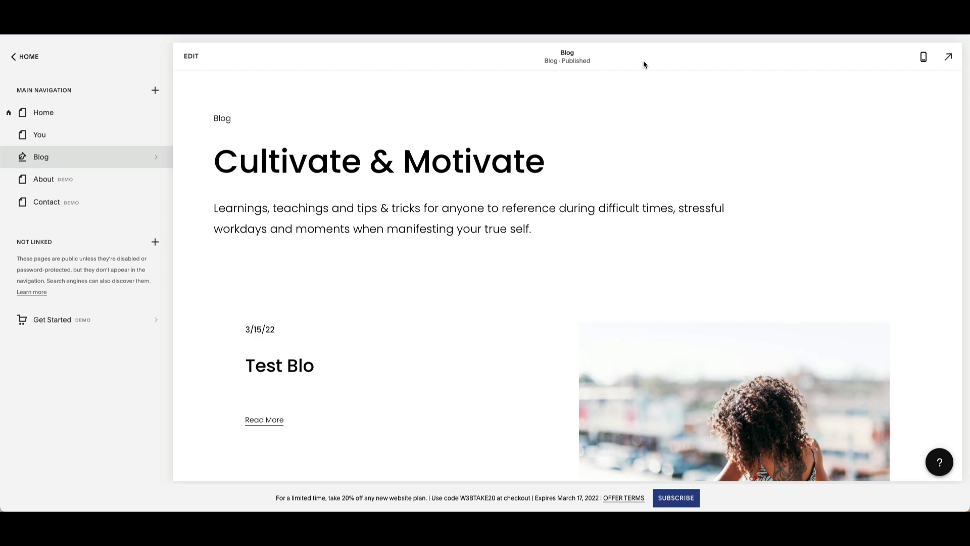
# - Preview the Home page, entering and exiting the full-screen site preview
pyautogui.click(65, 118)
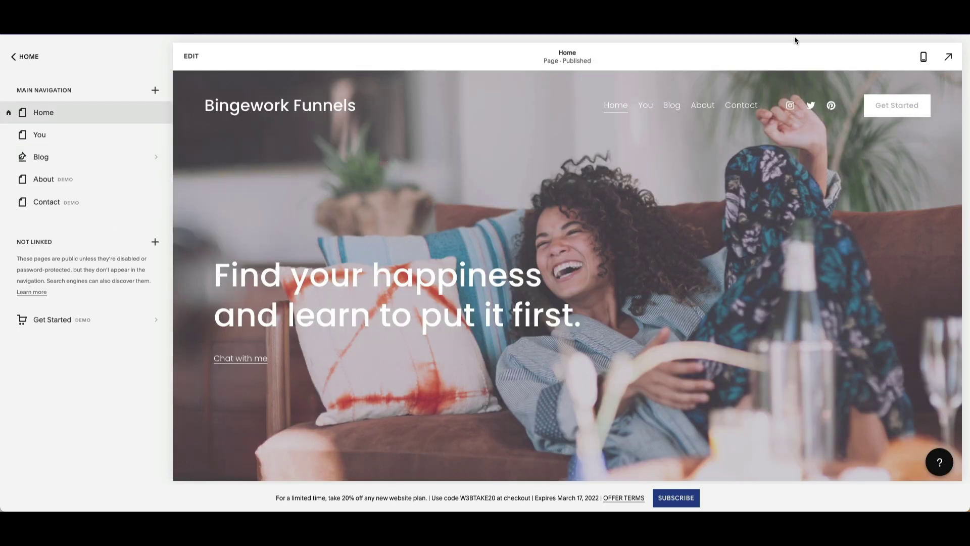
pyautogui.scroll(-20, 731, 360)
pyautogui.scroll(15, 731, 359)
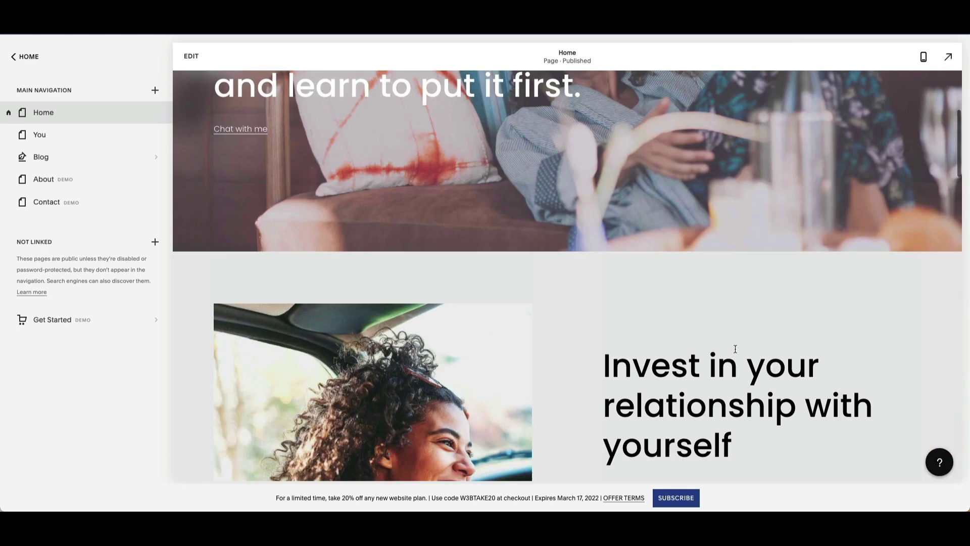
pyautogui.scroll(5, 735, 348)
pyautogui.click(947, 56)
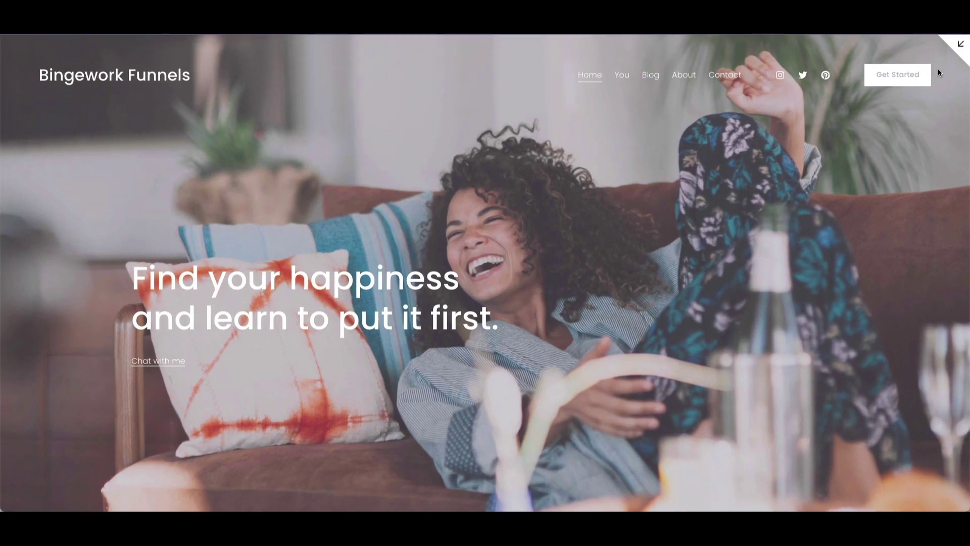
pyautogui.click(960, 44)
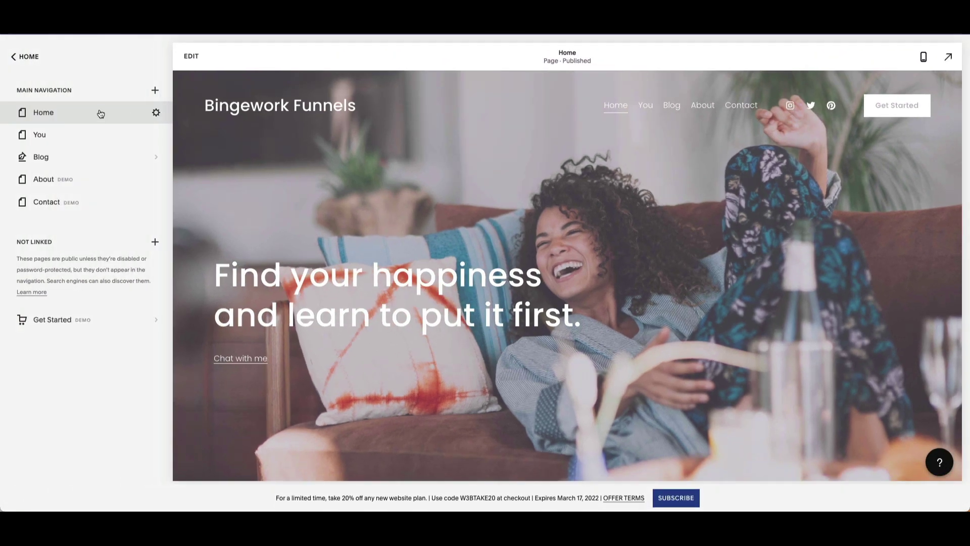
# - Go out to the account dashboard and reopen the Bingework Funnels site editor
pyautogui.click(13, 57)
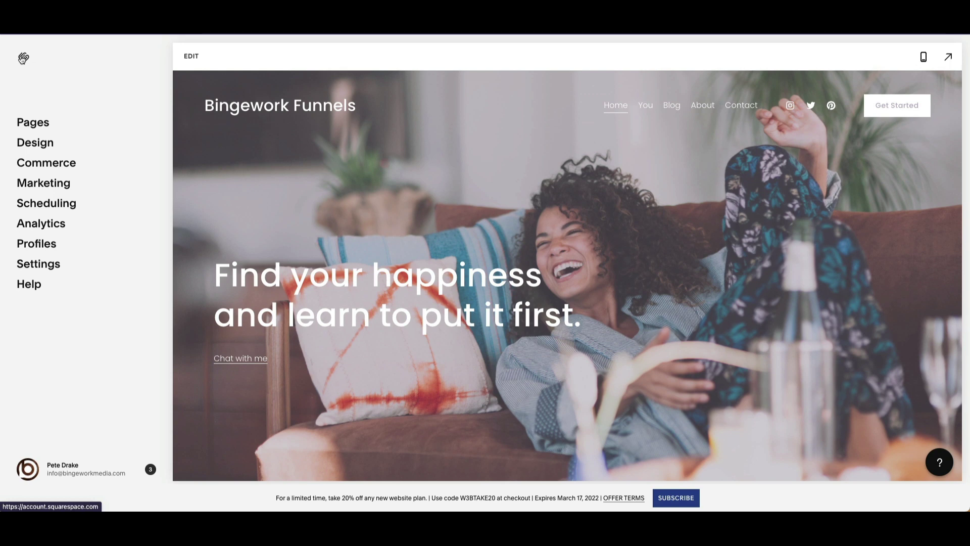
pyautogui.click(23, 58)
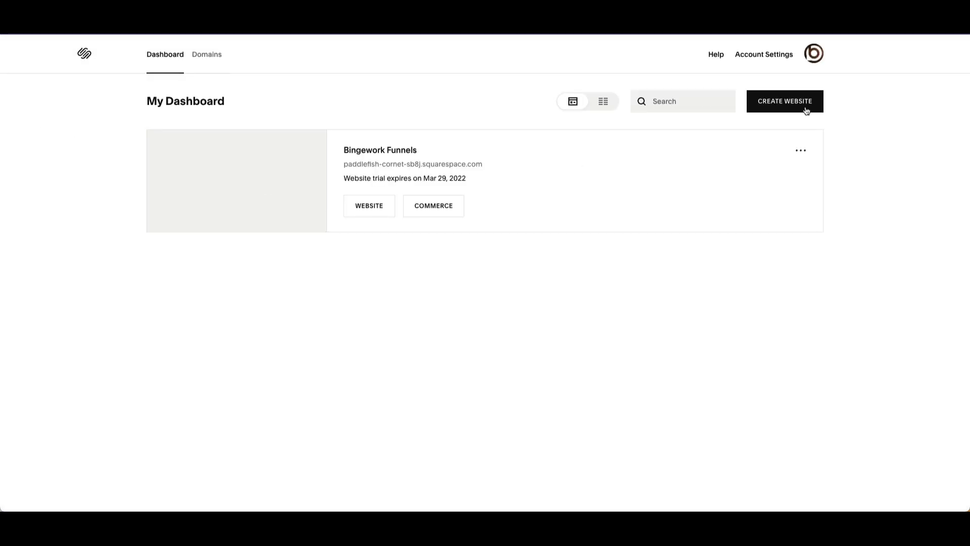
pyautogui.click(807, 151)
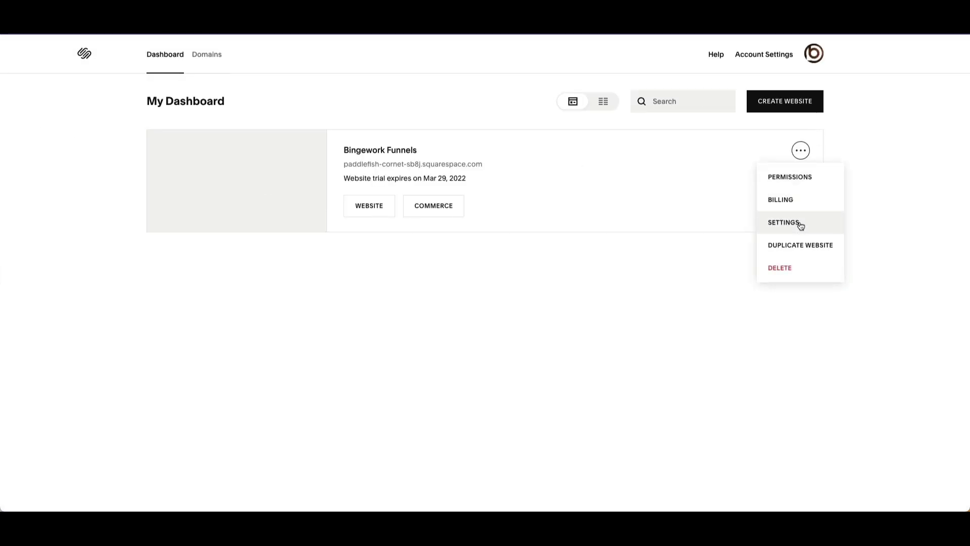
pyautogui.click(584, 199)
pyautogui.click(385, 211)
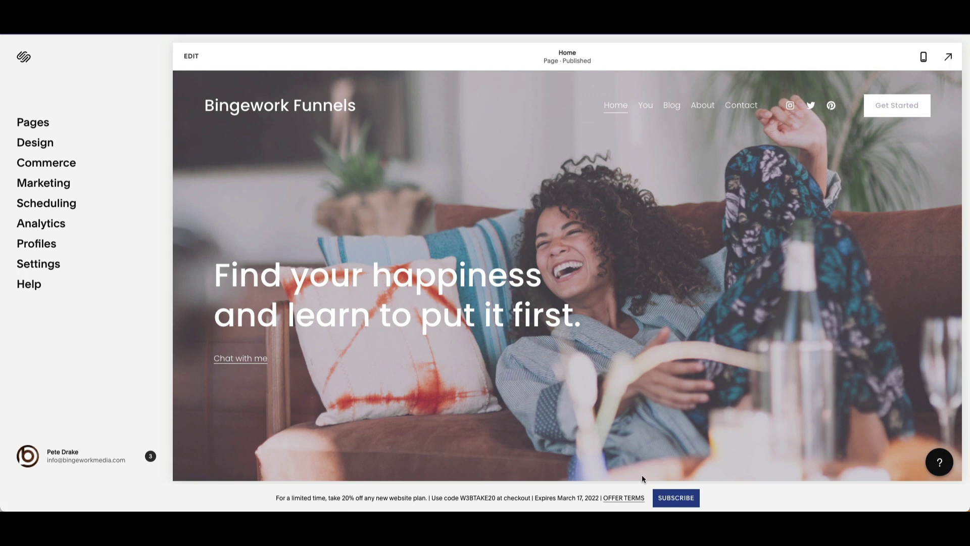
# - Open the plan pricing page from the offer bar and compare monthly with annual billing
pyautogui.click(678, 500)
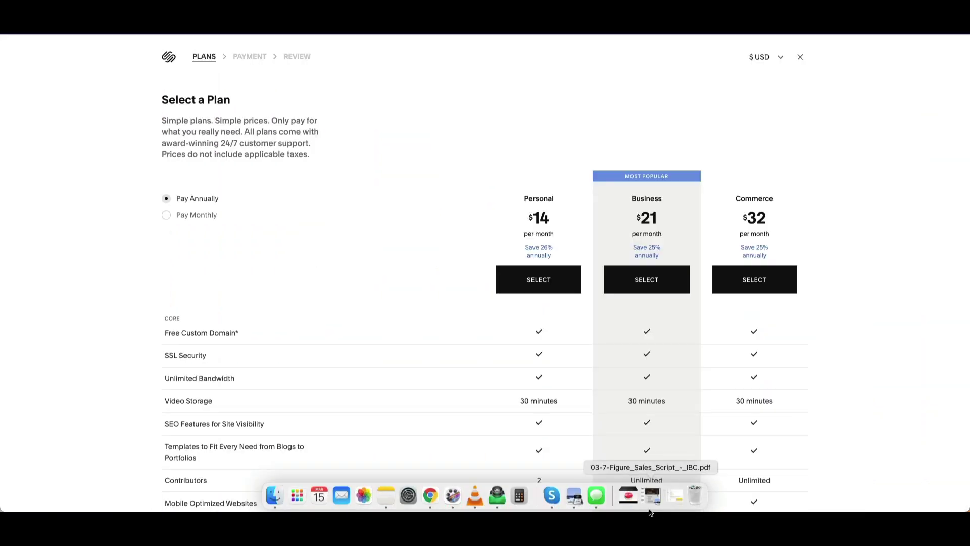
pyautogui.scroll(-3, 622, 393)
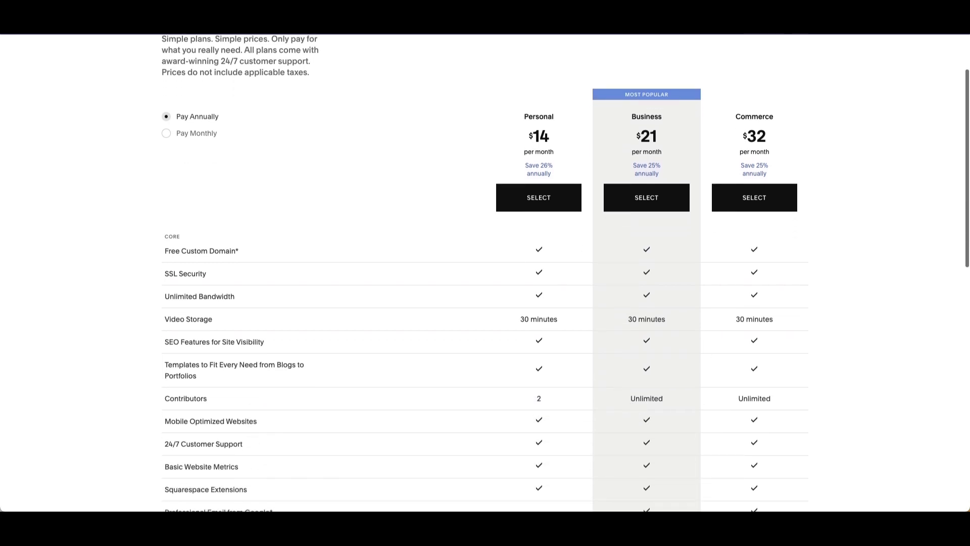
pyautogui.click(184, 134)
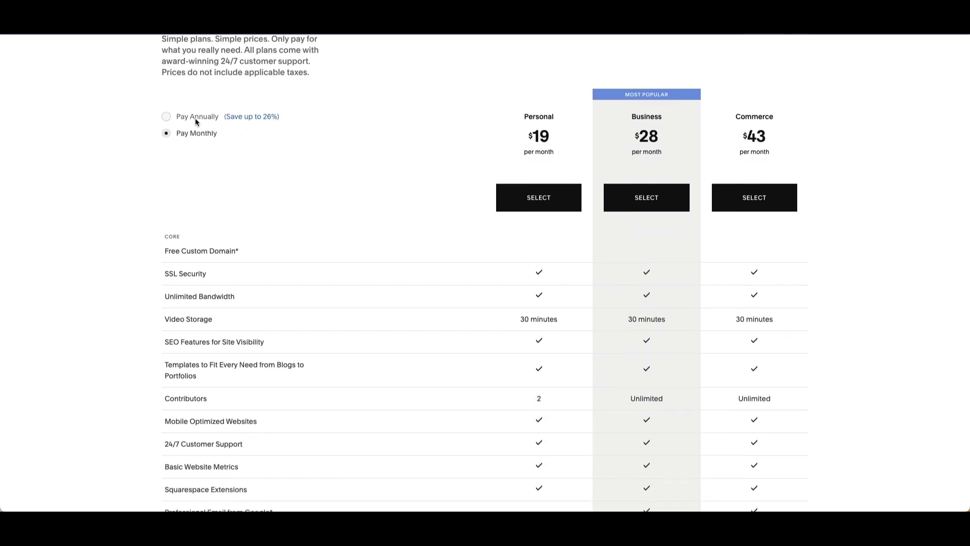
pyautogui.click(196, 119)
# - Review the annual Personal $14, Business $21 and Commerce $32 plans and their feature comparison
pyautogui.moveTo(525, 148); pyautogui.dragTo(540, 119)
pyautogui.click(468, 159)
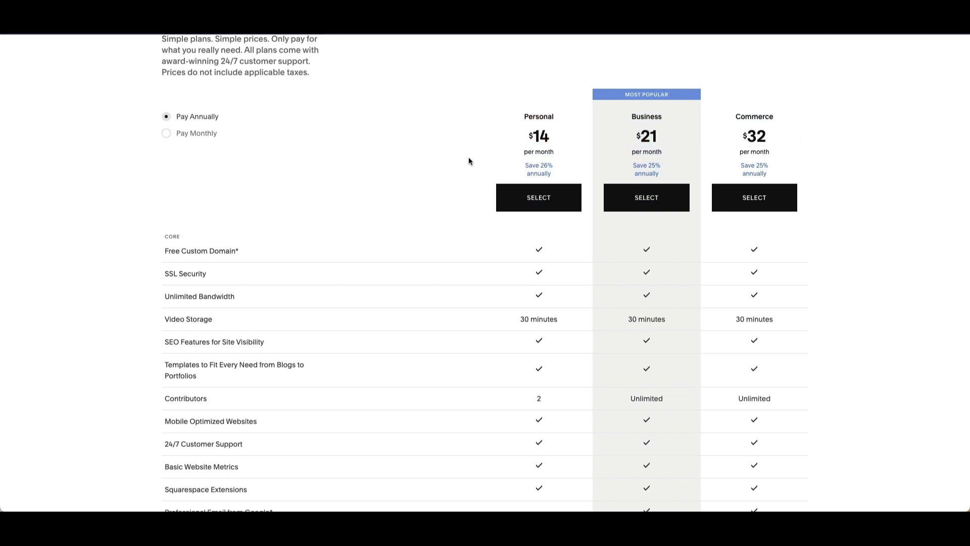
pyautogui.scroll(-9, 511, 264)
pyautogui.scroll(-3, 509, 338)
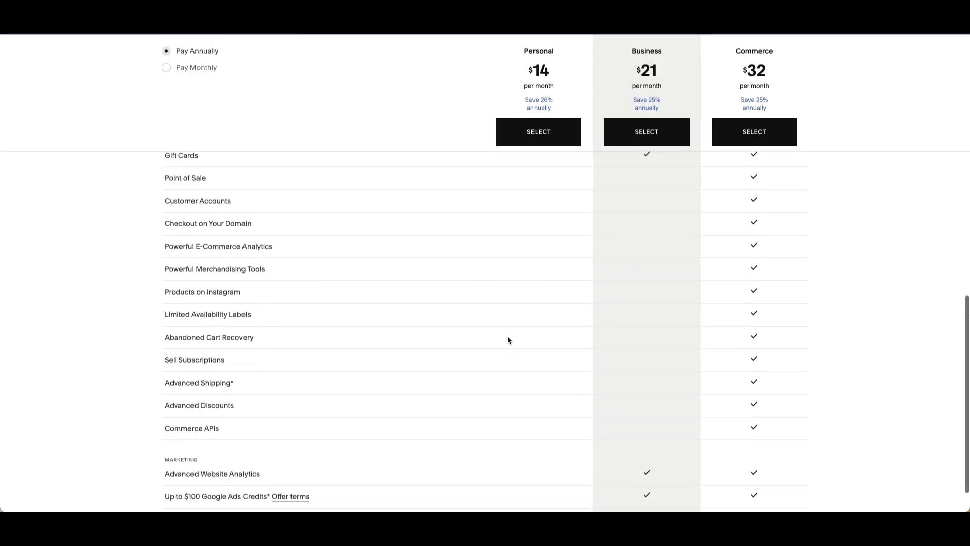
pyautogui.scroll(15, 507, 337)
pyautogui.scroll(-1, 503, 338)
pyautogui.scroll(-5, 502, 337)
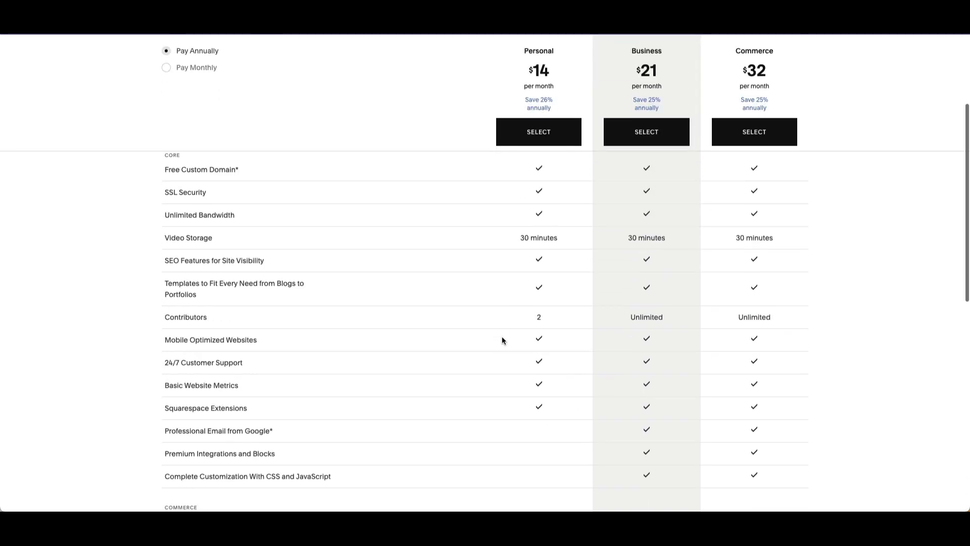
pyautogui.scroll(-6, 500, 336)
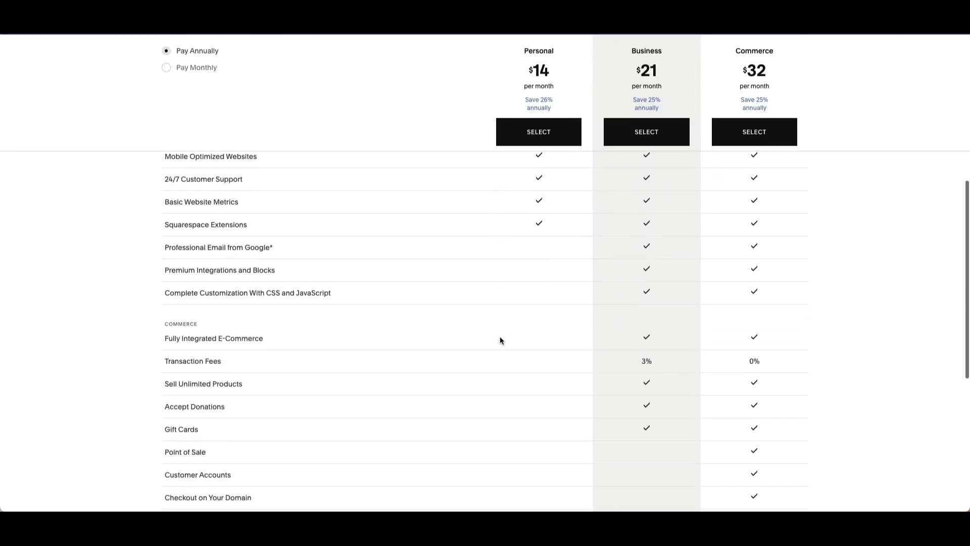
pyautogui.scroll(15, 397, 323)
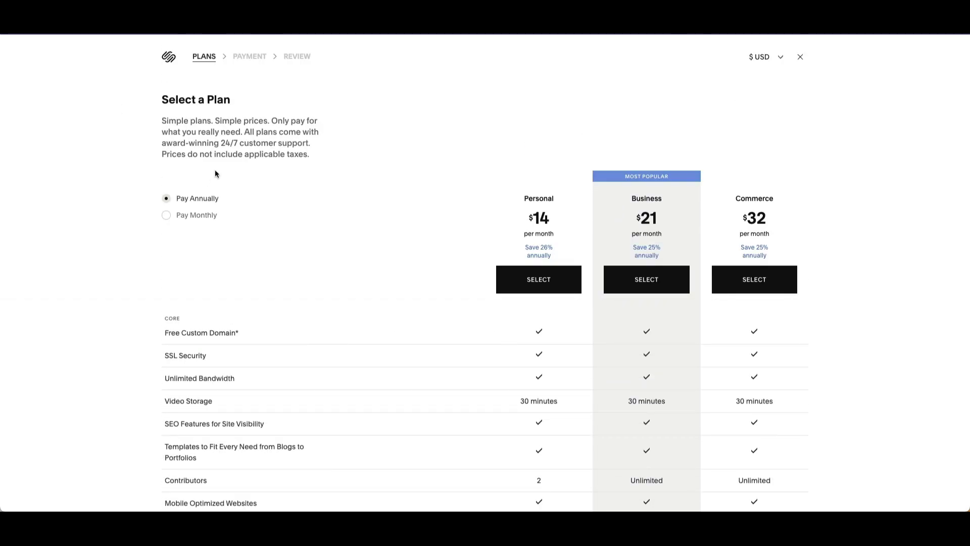